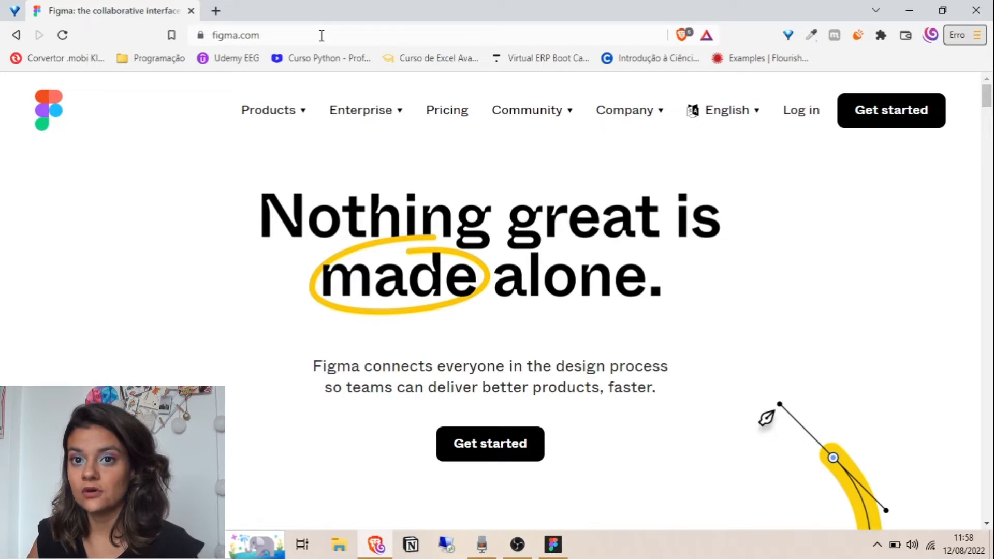
Start a Figma sign-up with the suggested email address and a new account password
click(894, 121)
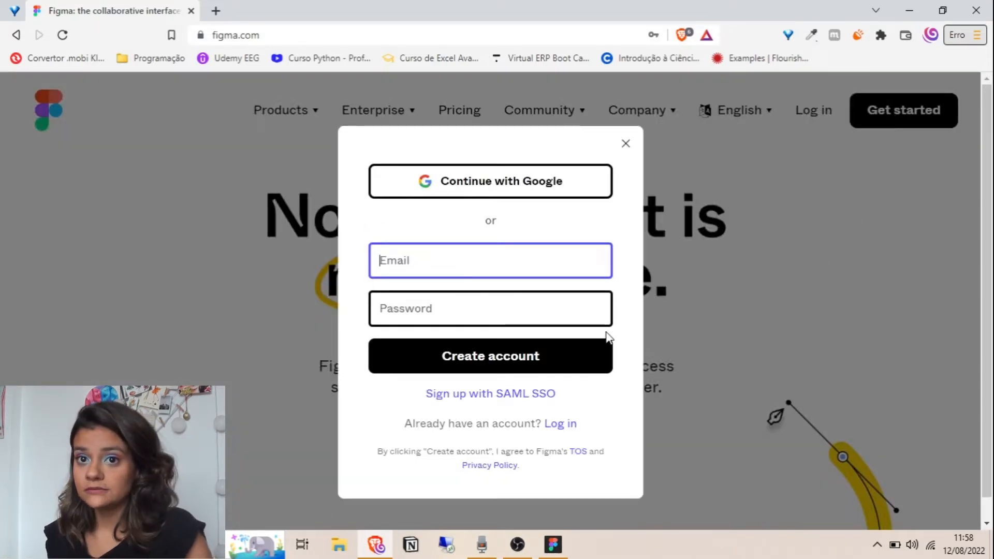
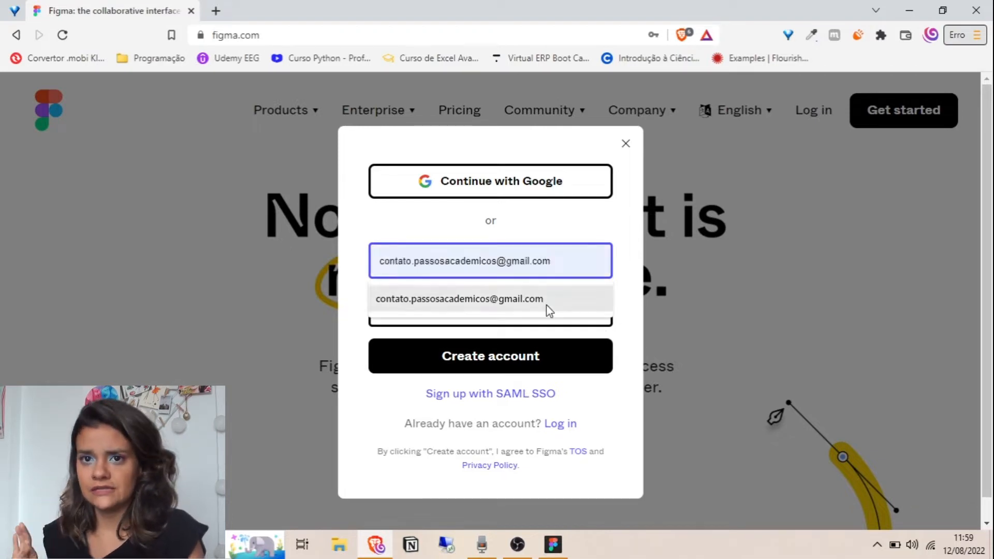
click(549, 305)
click(535, 308)
text(********)
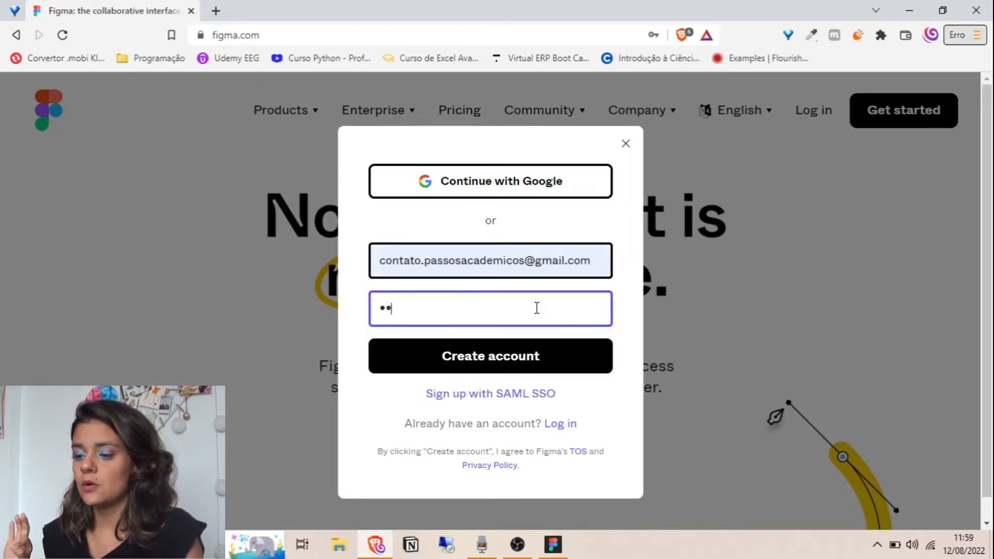
text(**)
key(ctrl+a)
key(BackSpace)
text(*************)
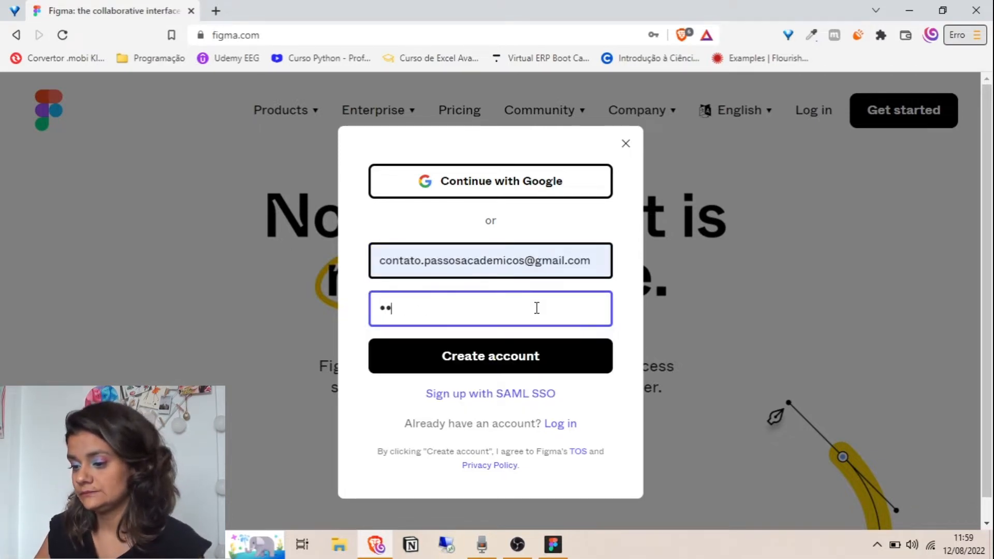
click(523, 356)
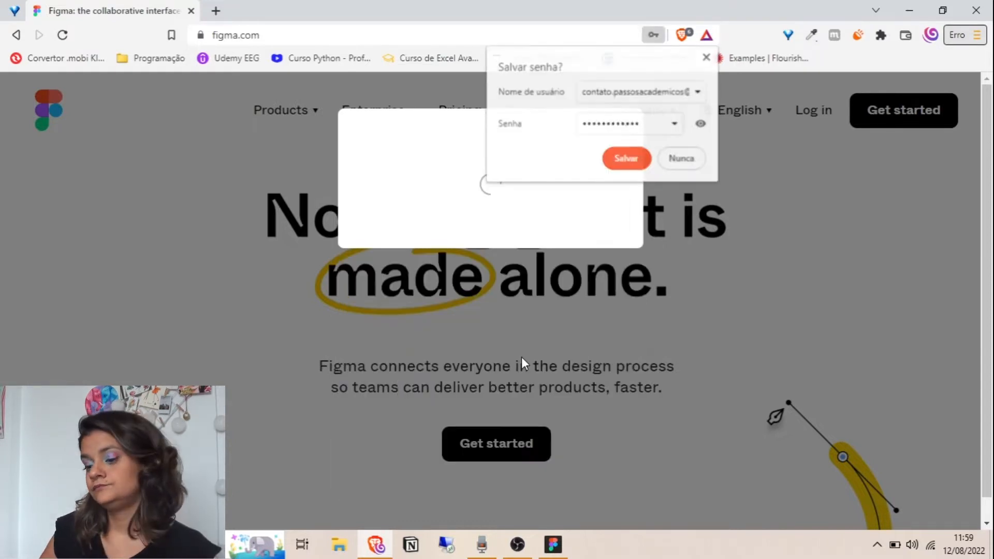
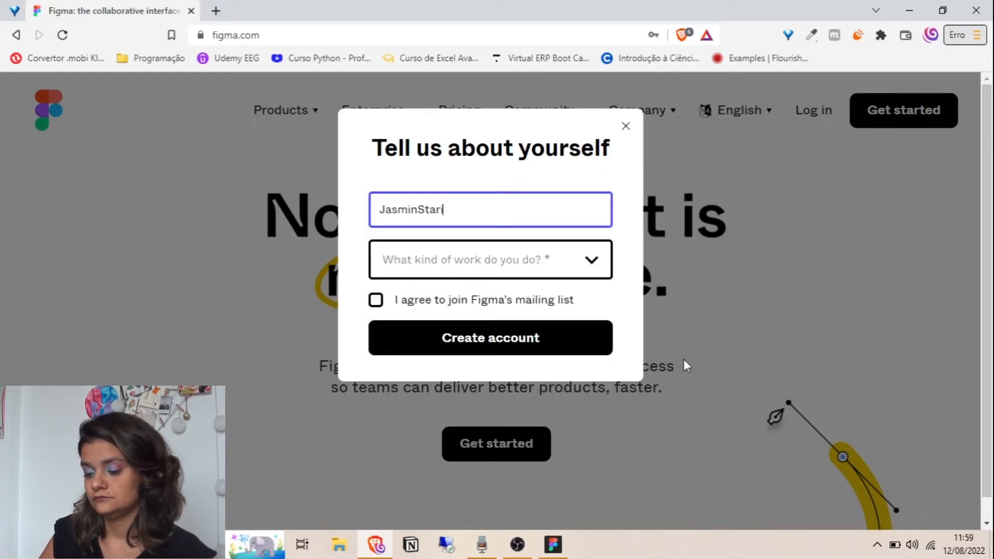
Enter the full name, choose Design work and personal use, and dismiss the verification notice
click(439, 260)
click(428, 295)
click(435, 324)
click(428, 381)
click(439, 388)
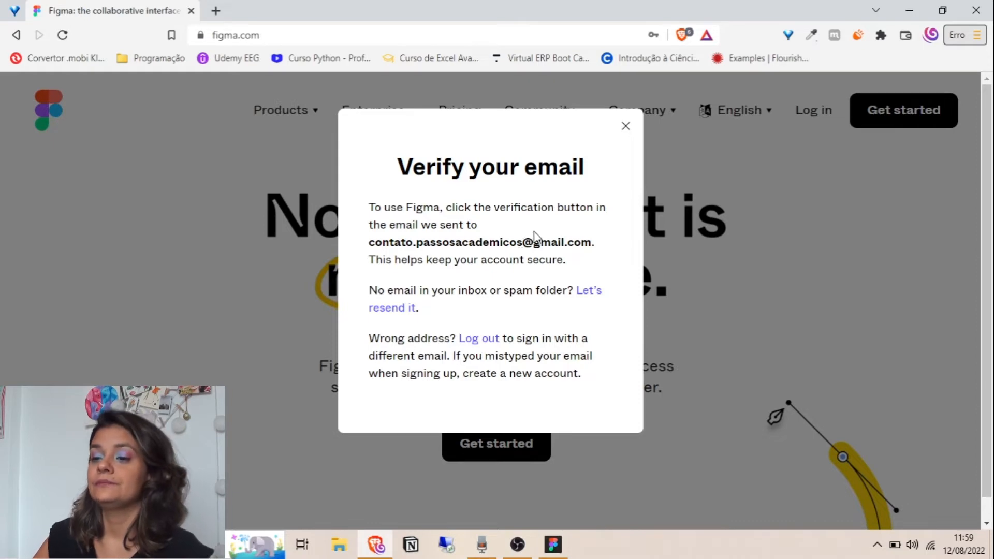
click(629, 126)
click(220, 17)
In gmail.com, switch to the receiving account and confirm Figma's 'Verify your email address' message
text(g)
key(Return)
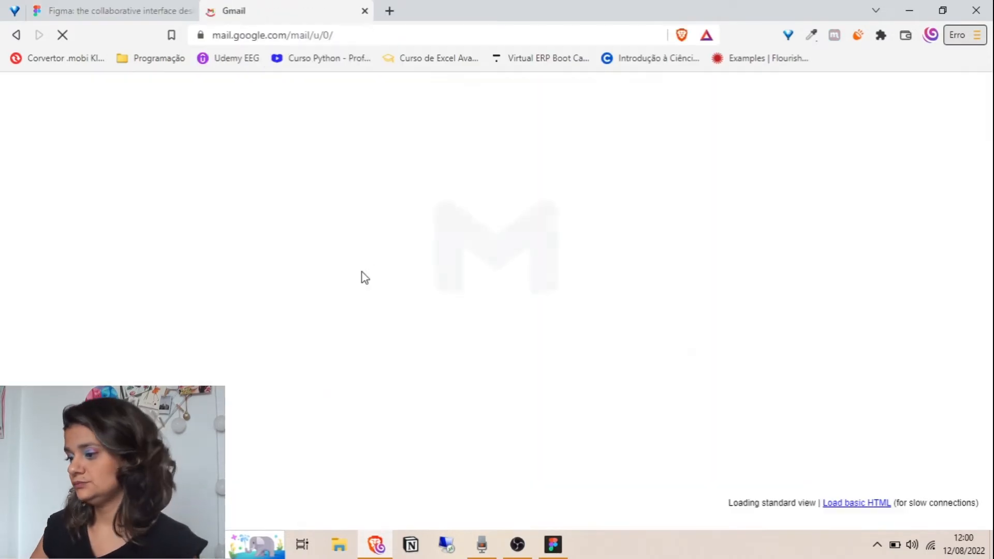
click(967, 95)
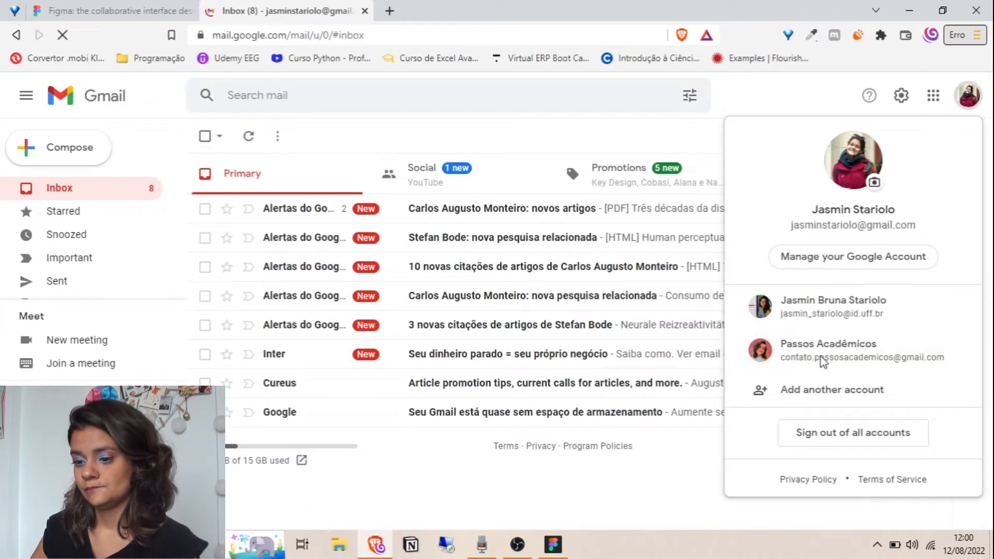
click(836, 347)
click(365, 10)
click(255, 325)
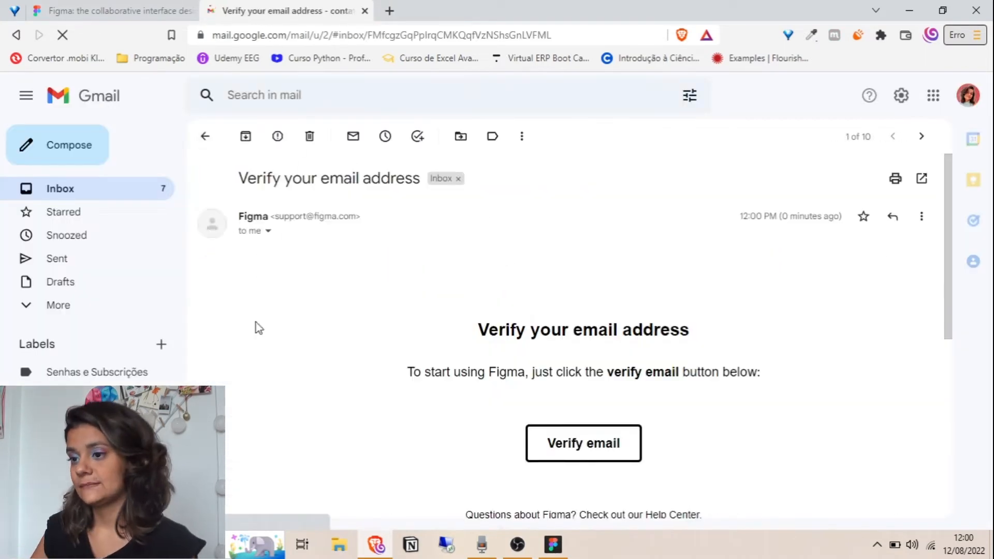
click(584, 441)
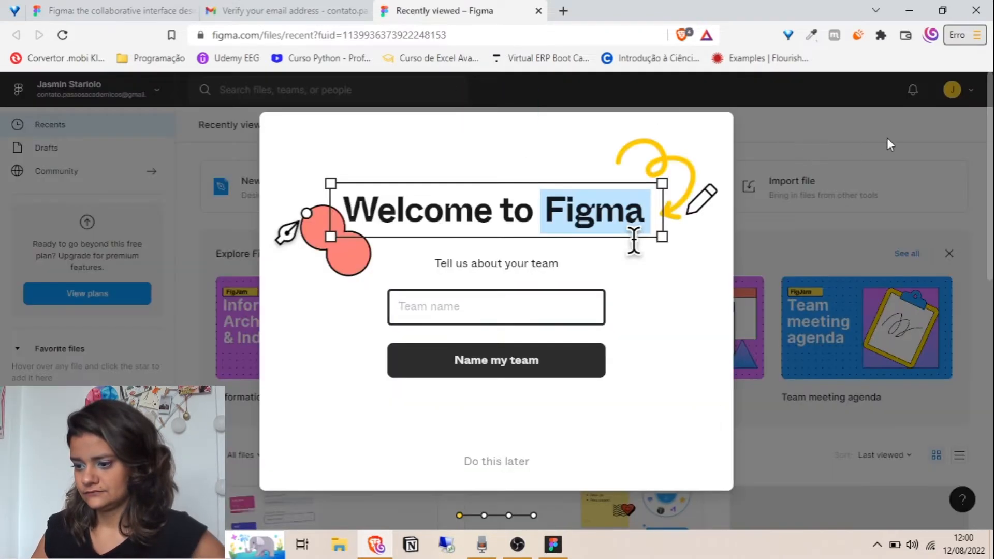
Skip team naming and onboarding, then start a new blank design file
click(500, 462)
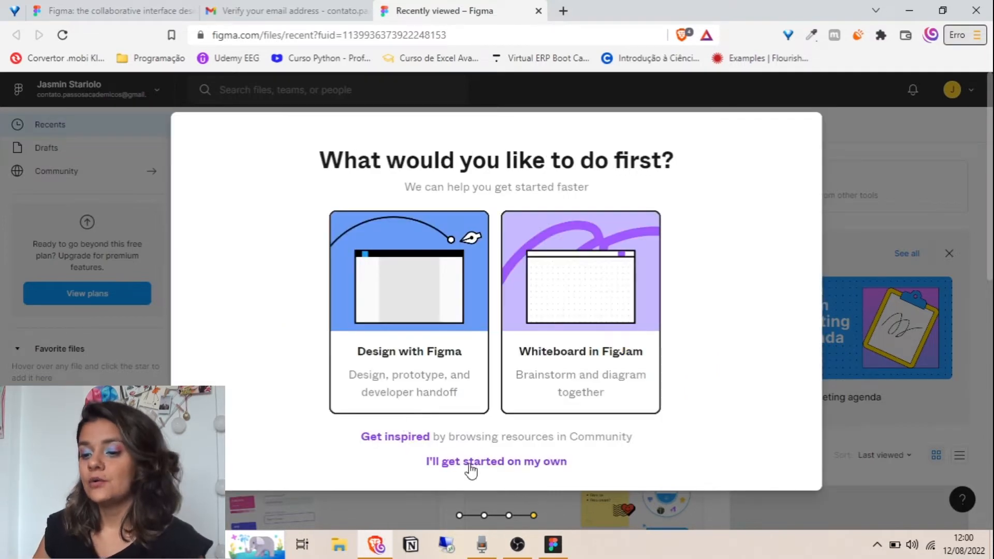
click(471, 468)
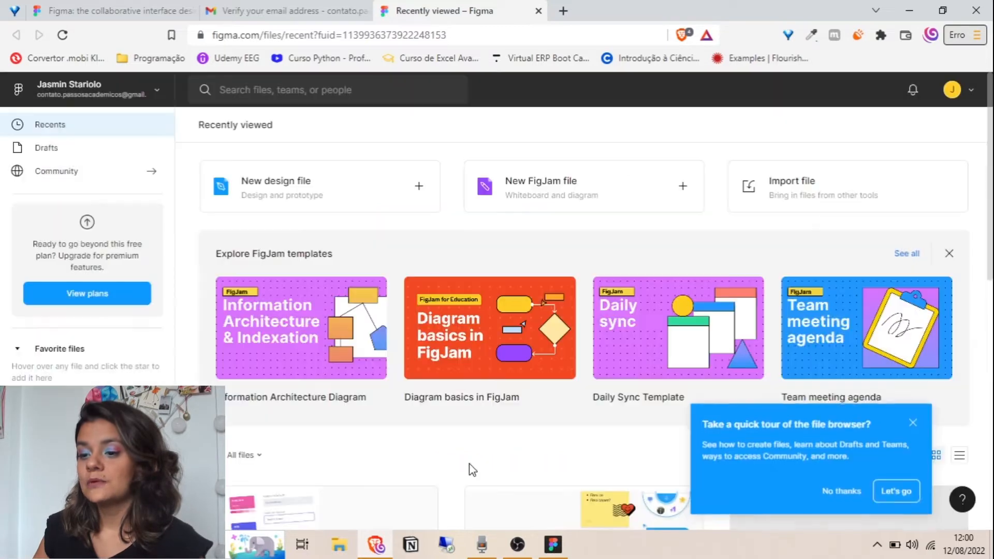
click(297, 189)
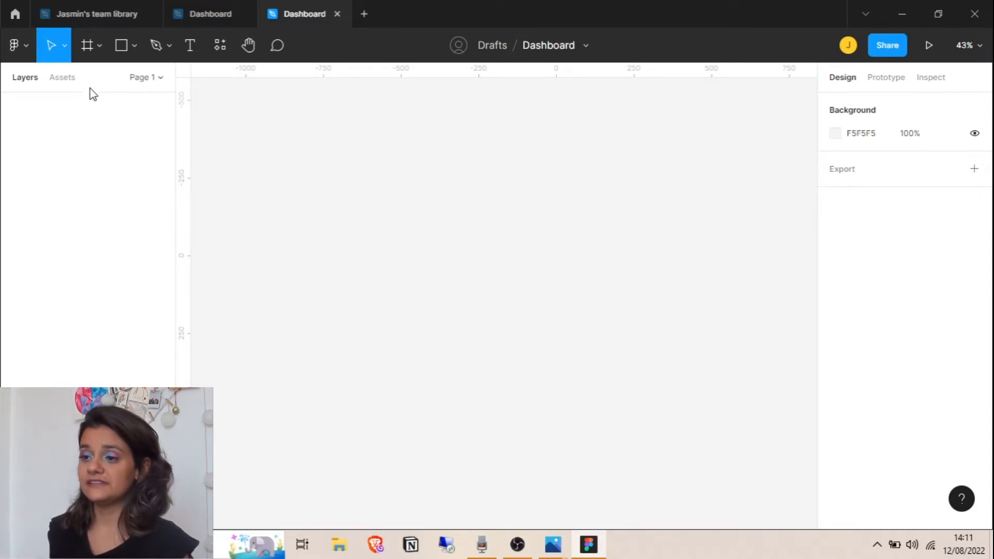
click(64, 46)
click(55, 83)
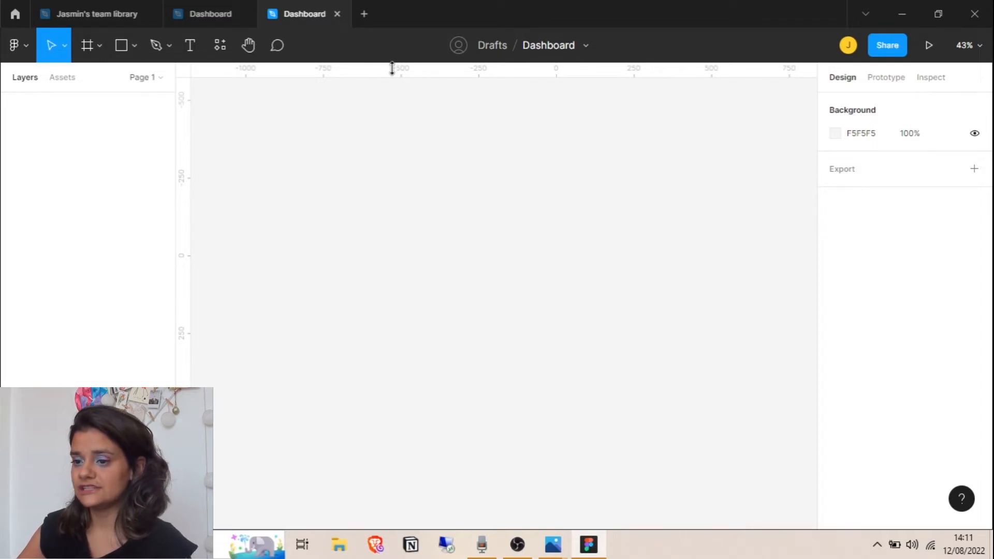
click(87, 46)
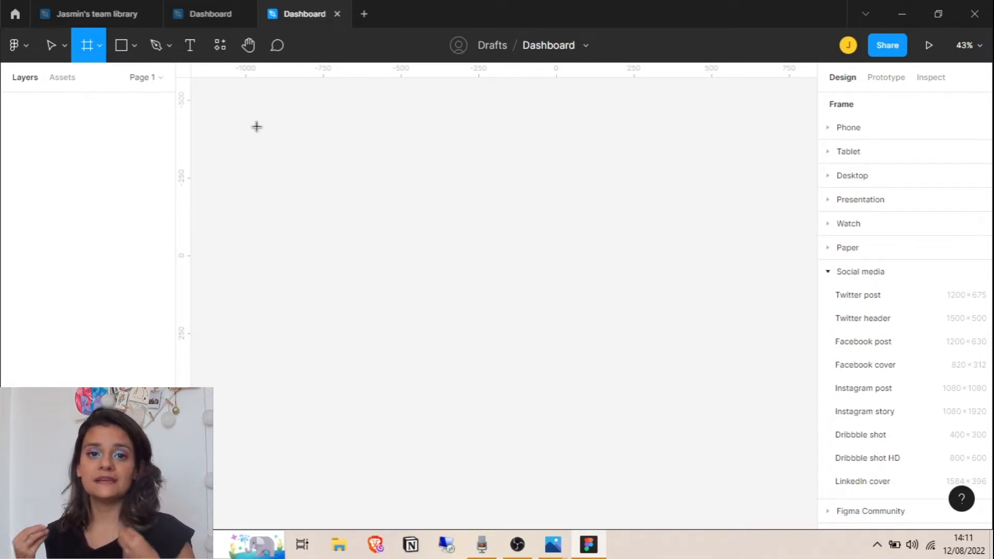
drag(243, 103, 254, 105)
drag(258, 106, 453, 165)
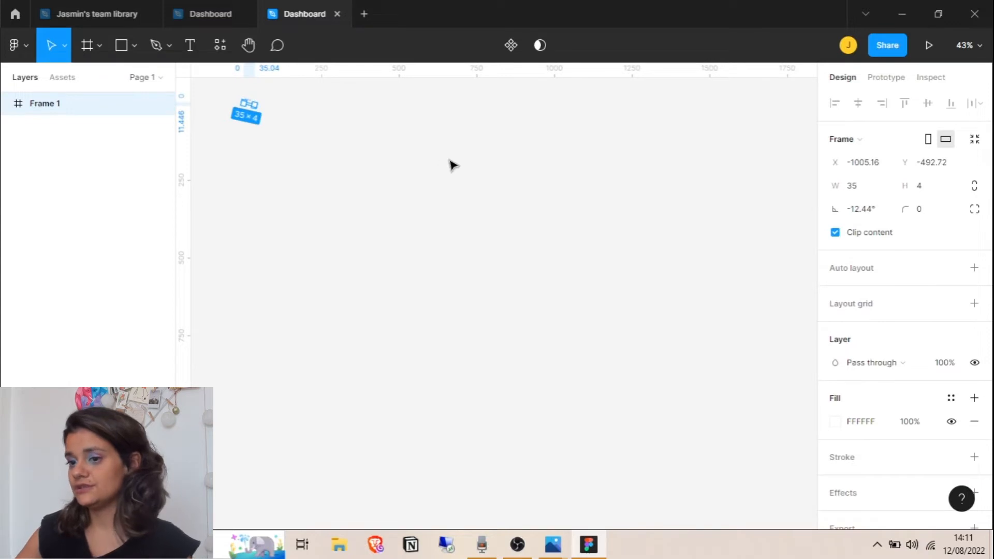
key(f)
drag(280, 119, 517, 310)
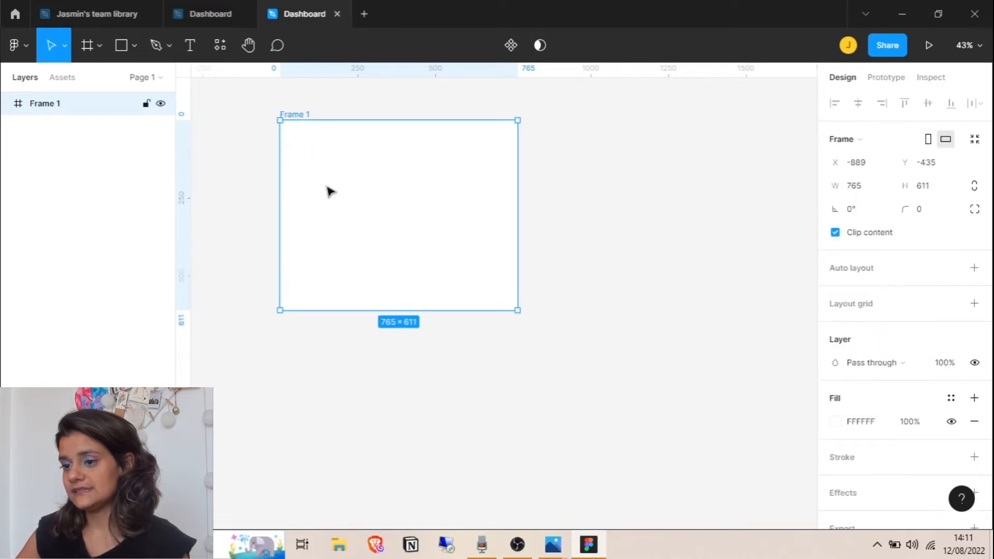
click(594, 202)
click(331, 127)
key(Delete)
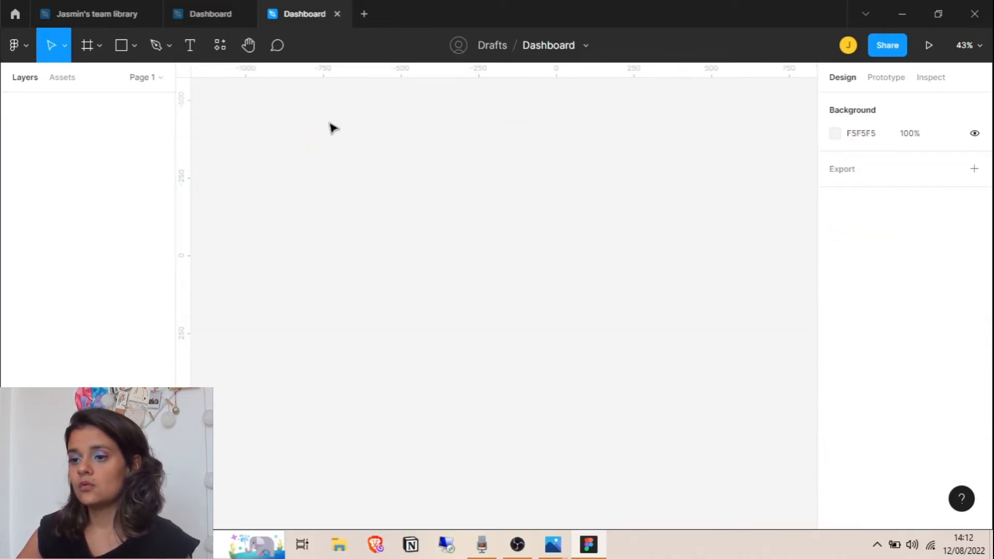
Add a 1080×1080 Instagram post frame from the Social media frame presets
click(98, 45)
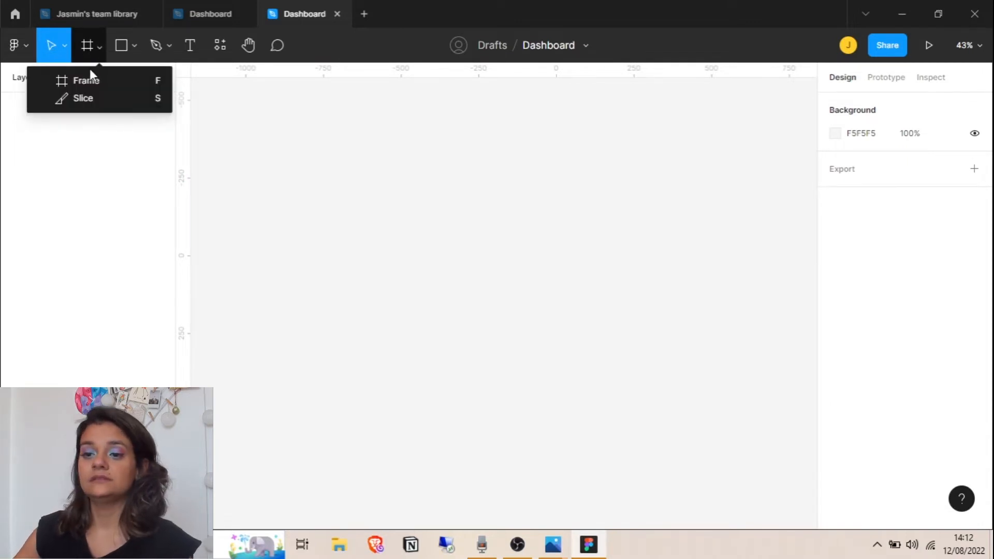
click(87, 79)
click(99, 46)
click(114, 83)
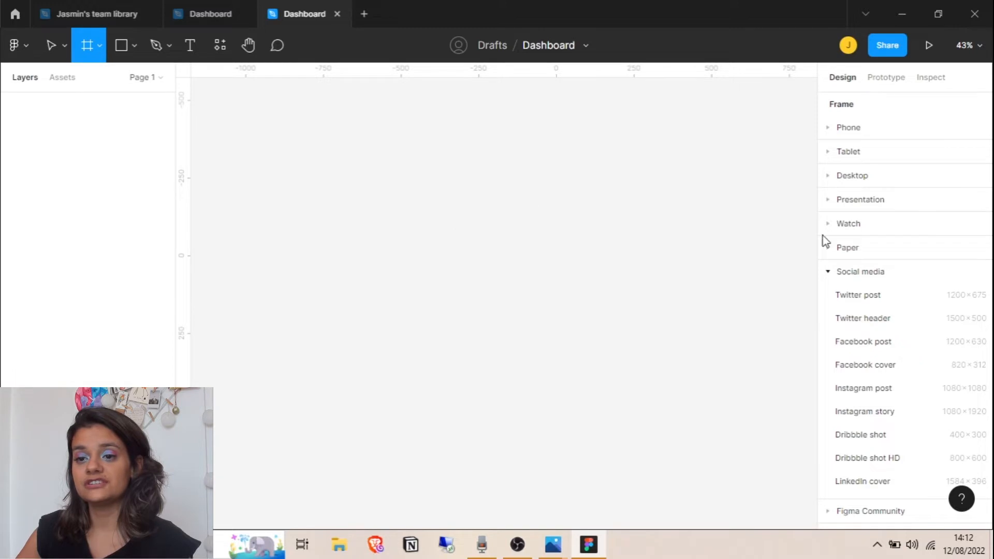
click(835, 201)
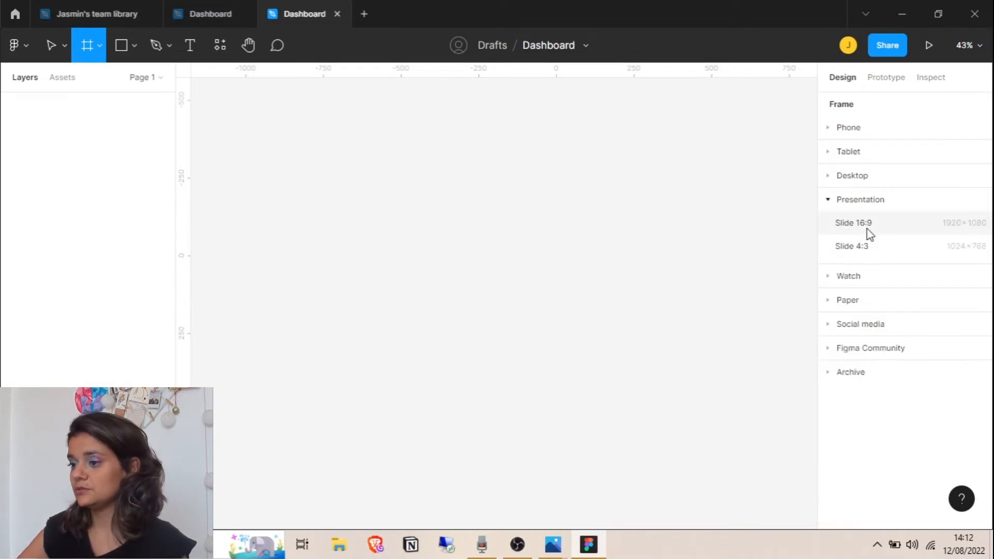
click(828, 200)
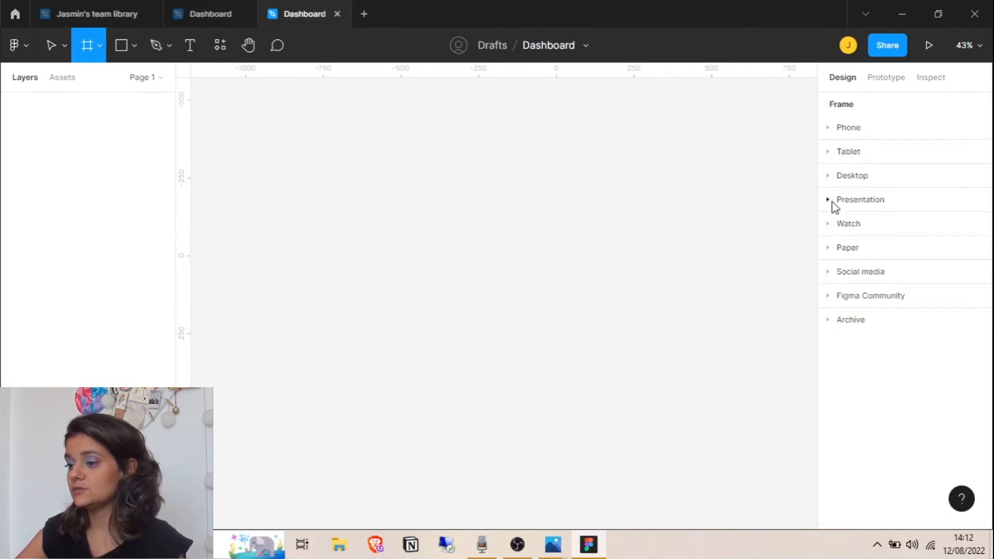
click(828, 272)
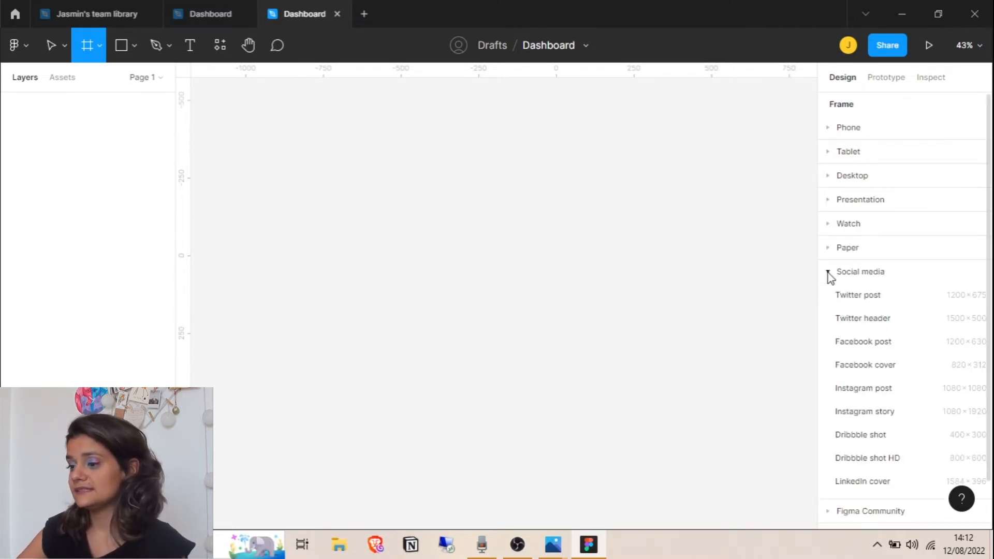
click(859, 388)
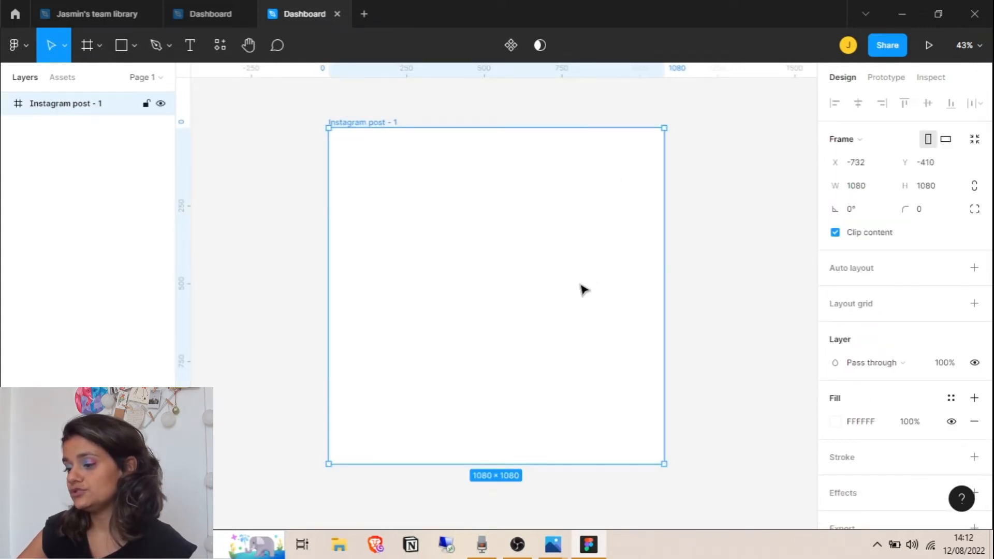
Change the frame's height to 1350 and deselect it
click(927, 193)
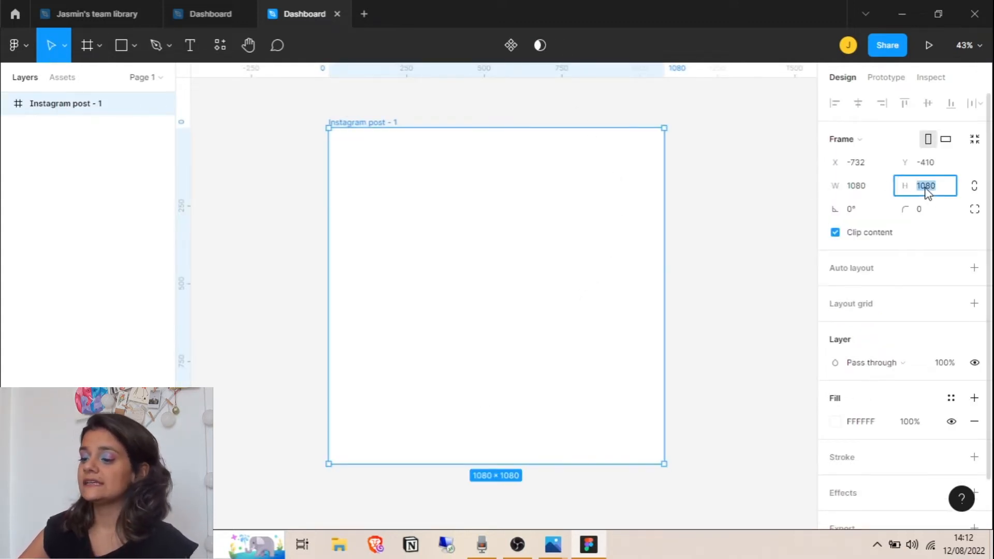
text(13)
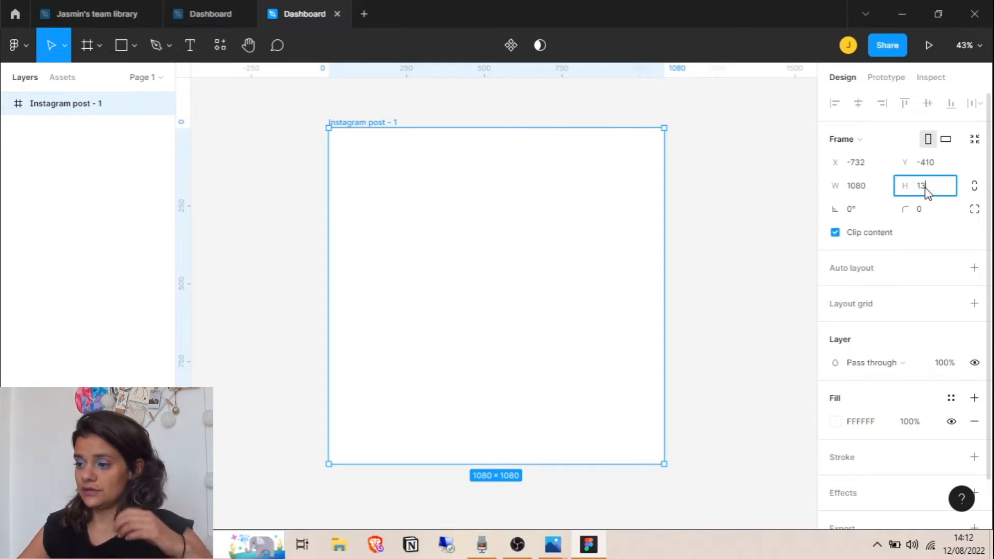
text(50)
key(Return)
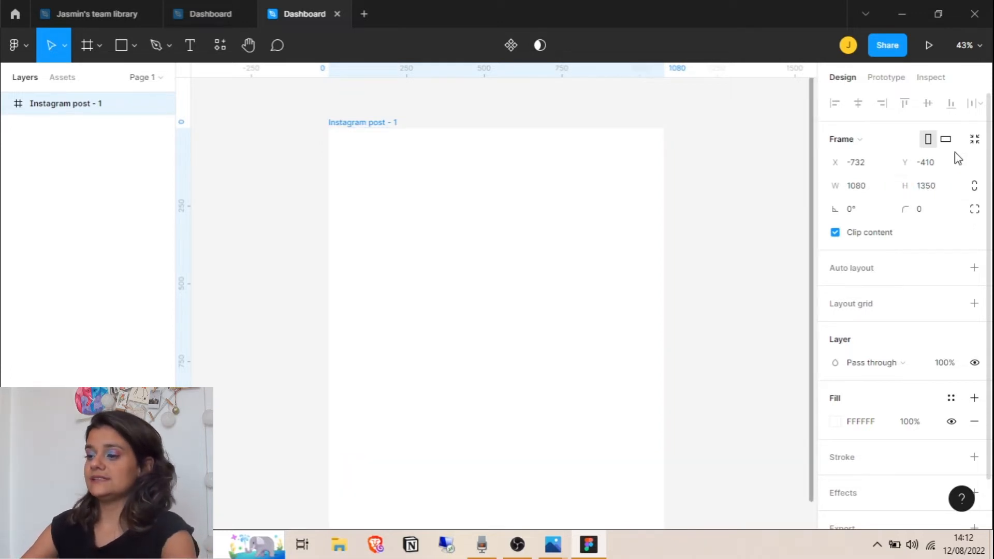
scroll(717, 317, down, 3)
scroll(717, 317, up, 2)
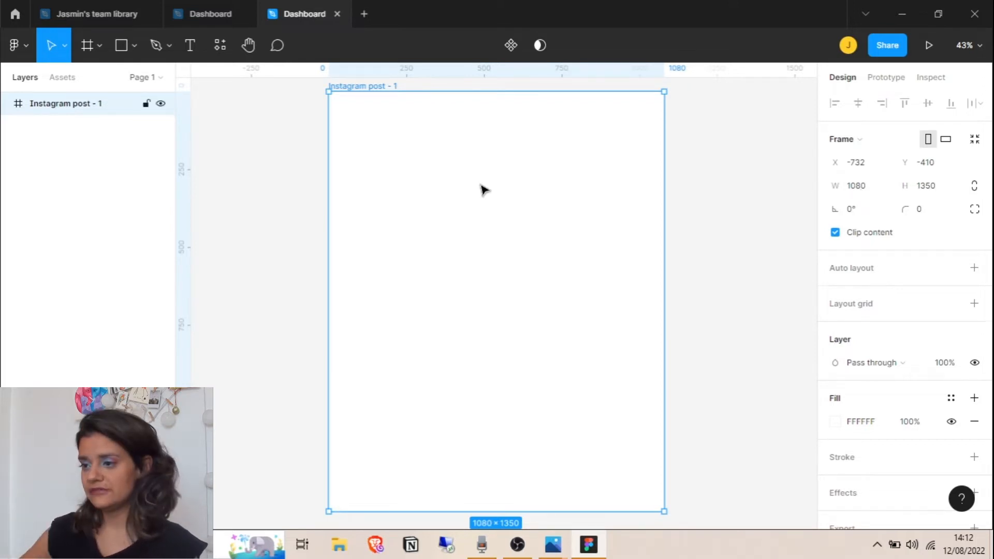
key(Escape)
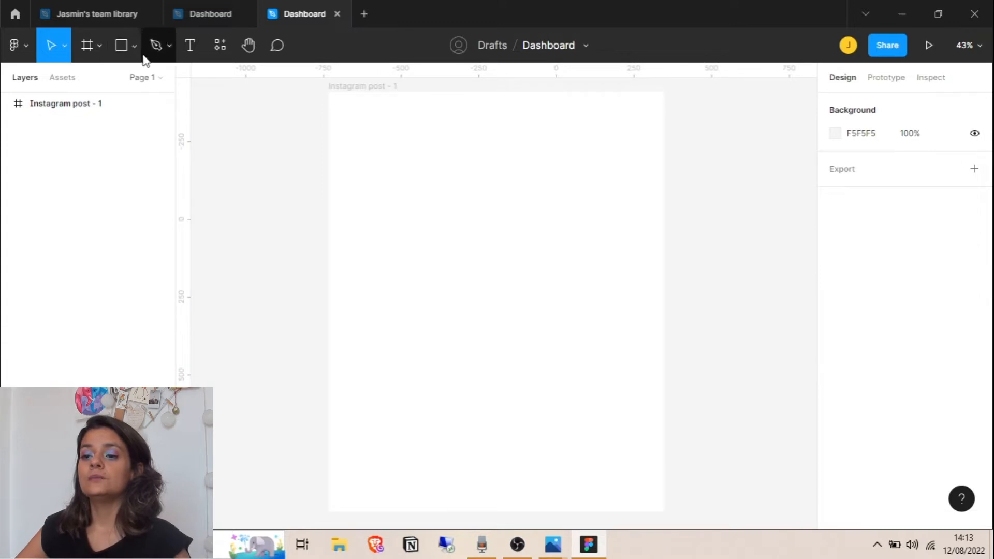
Draw a 897×1163 rectangle in the post frame and centre it horizontally and vertically
click(136, 46)
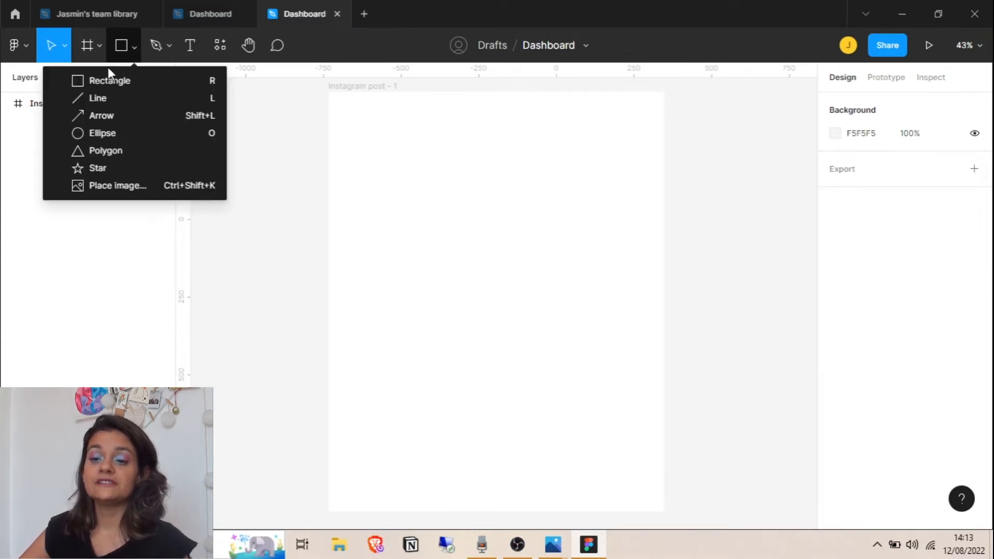
click(116, 82)
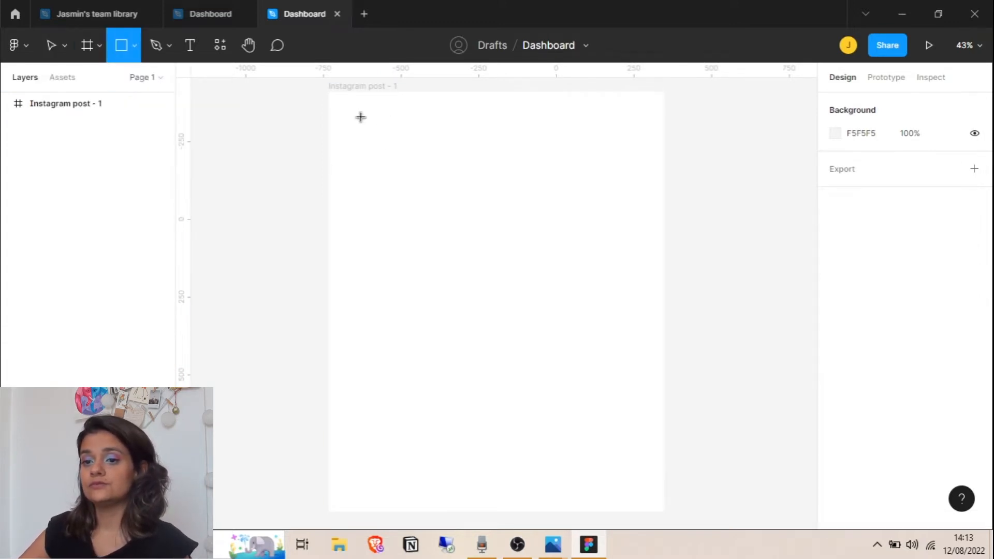
drag(360, 116, 522, 284)
mouse_move(593, 405)
mouse_down()
mouse_move(619, 493)
mouse_move(639, 493)
mouse_move(637, 477)
mouse_up()
mouse_move(504, 311)
mouse_down()
mouse_move(488, 319)
mouse_move(501, 317)
mouse_up()
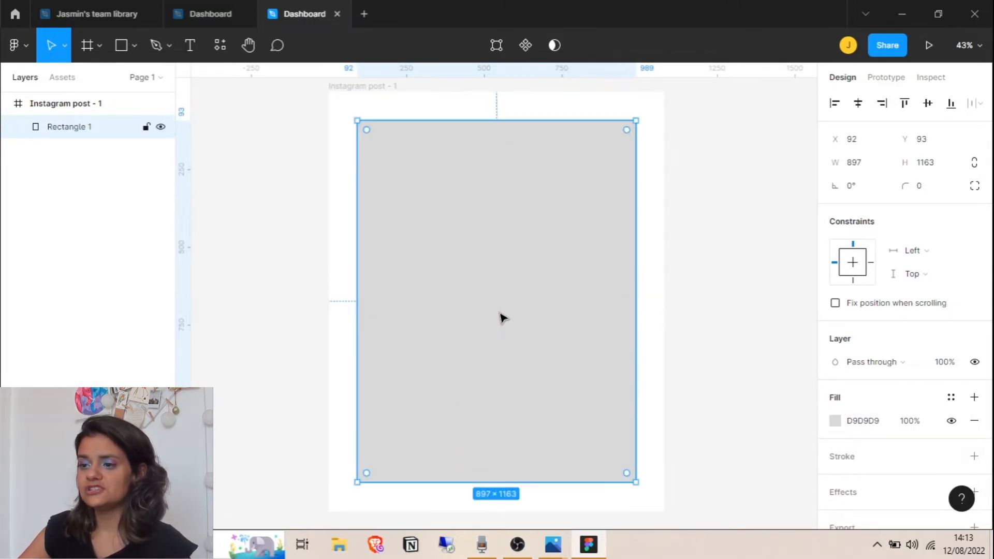
click(863, 104)
click(933, 107)
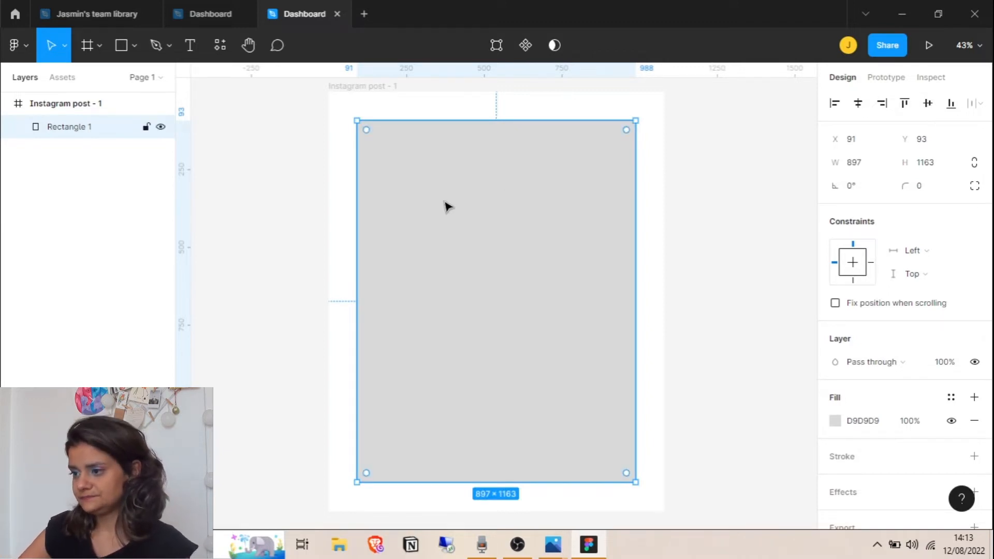
Reset the rectangle's rotation to 0° after trial rotations and give it corner radius 72
click(849, 185)
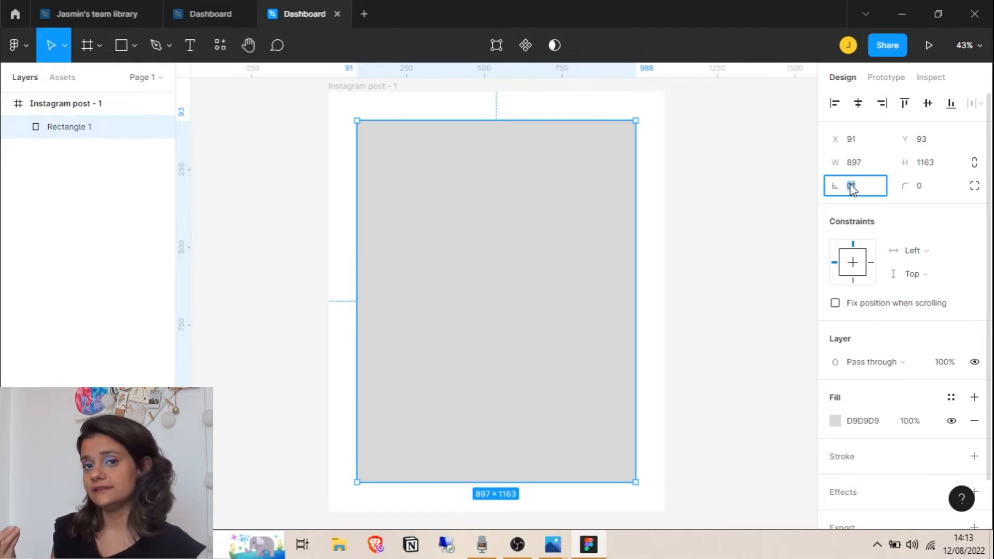
key(Return)
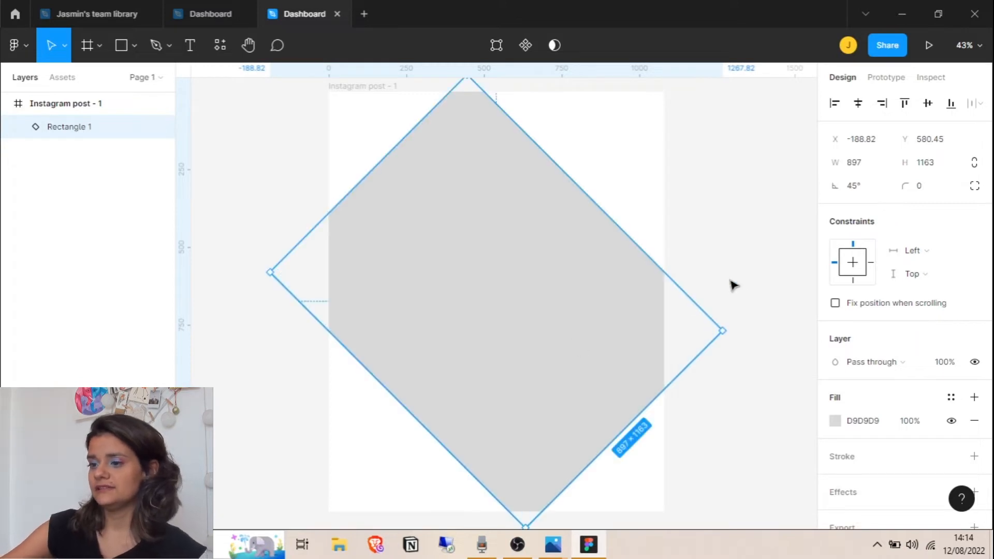
drag(732, 333, 476, 286)
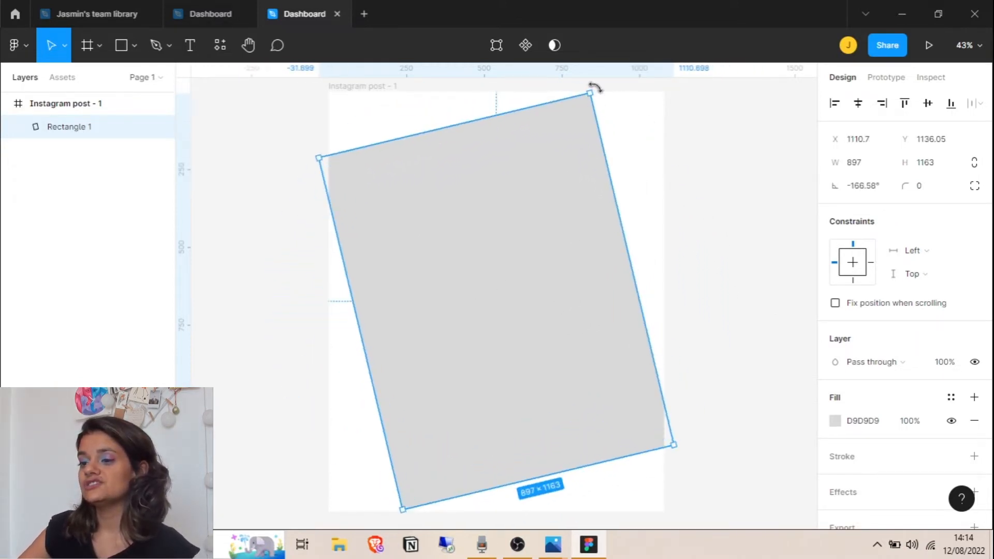
drag(604, 96, 637, 124)
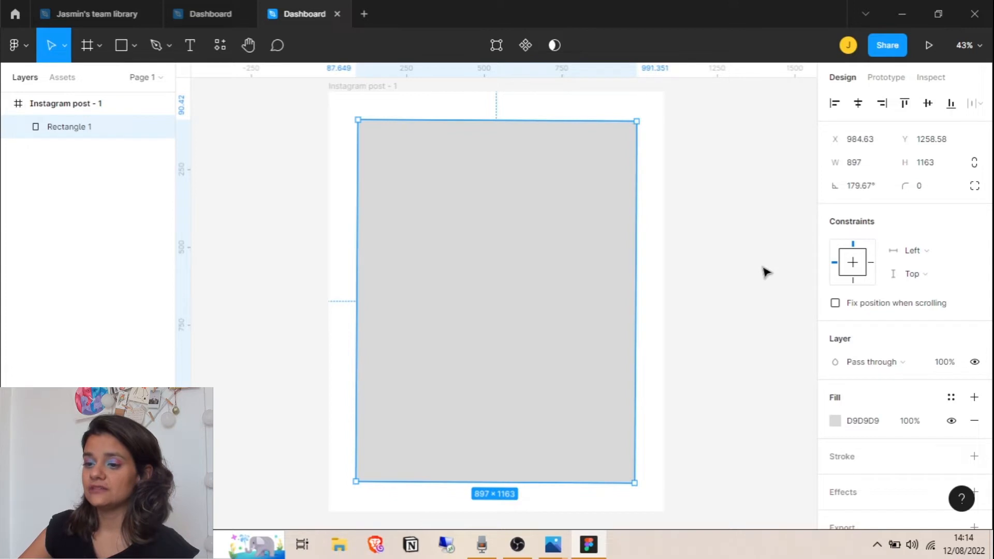
click(860, 192)
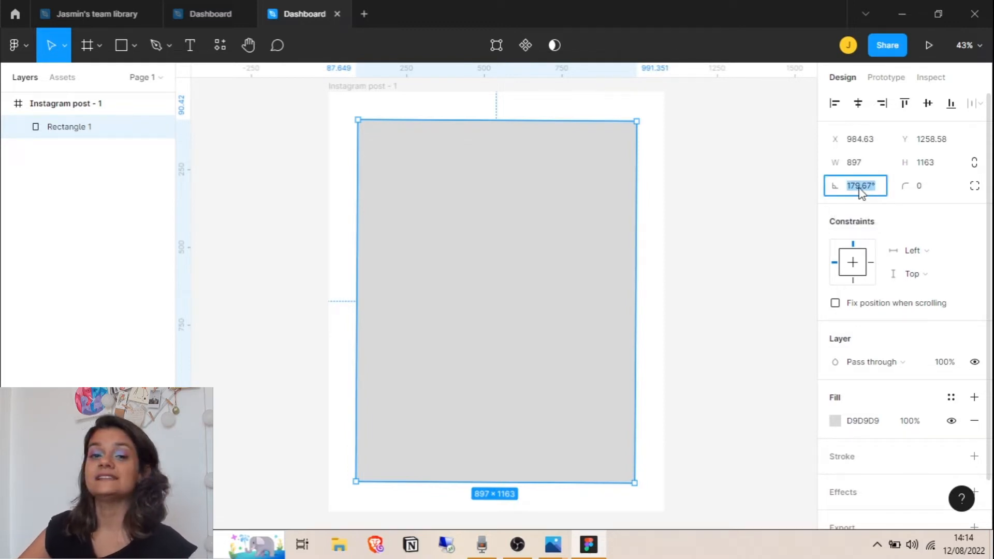
key(Return)
click(860, 192)
text(0)
key(Return)
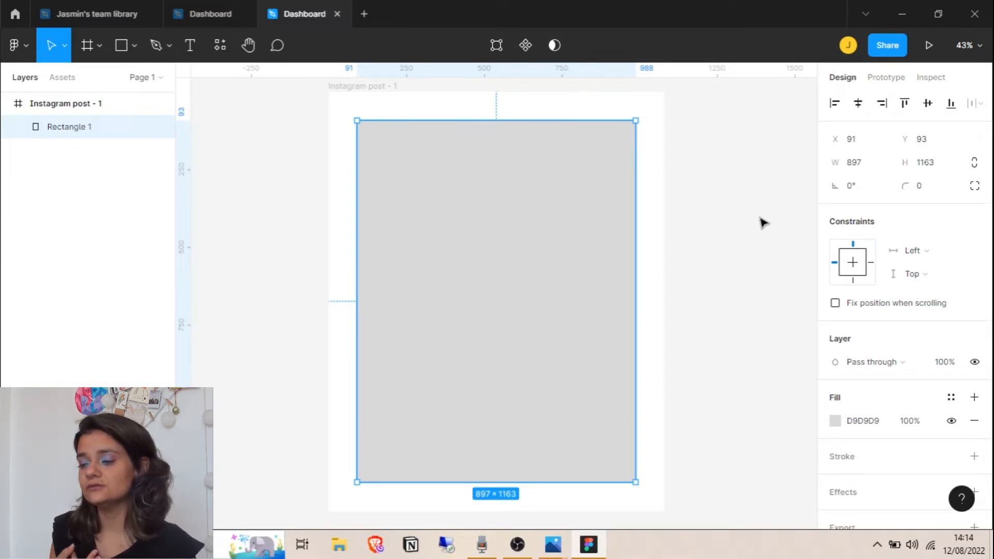
mouse_move(907, 187)
mouse_down()
mouse_move(941, 189)
mouse_move(43, 180)
mouse_move(953, 178)
mouse_move(57, 177)
mouse_move(647, 206)
mouse_move(390, 119)
mouse_move(441, 117)
mouse_move(67, 155)
mouse_move(901, 189)
mouse_up()
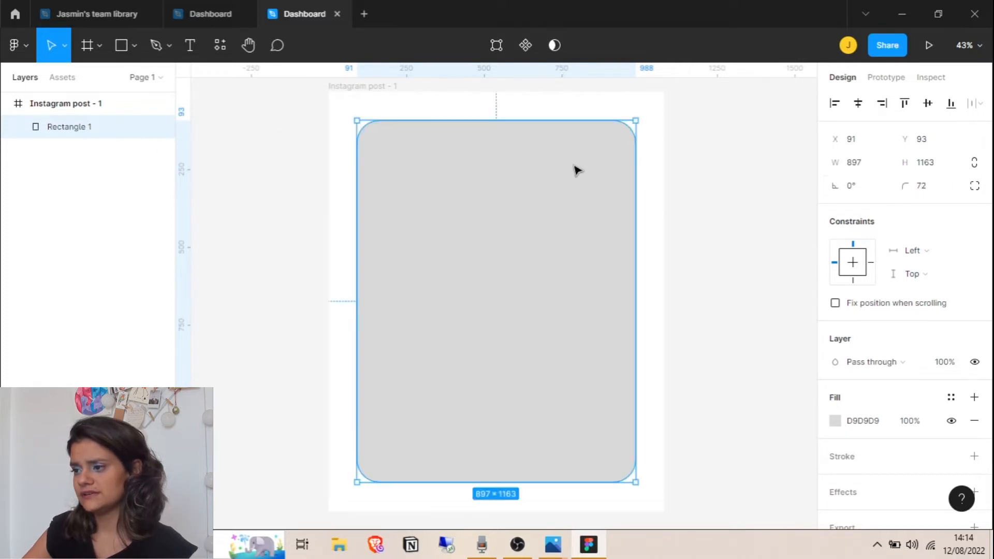
Draw a circle near the card's top-left and fill it teal 83DDD8
click(126, 42)
click(134, 46)
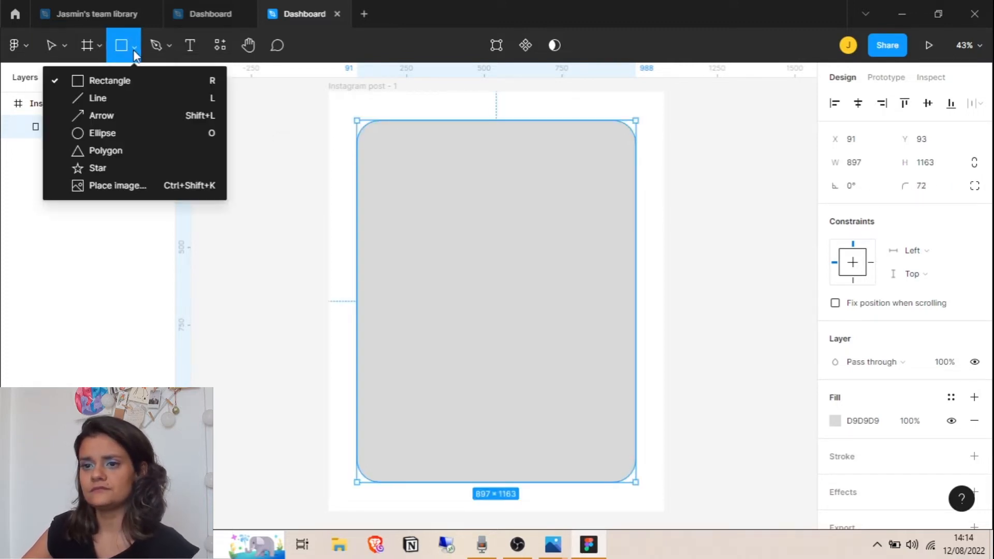
click(136, 135)
drag(398, 155, 474, 232)
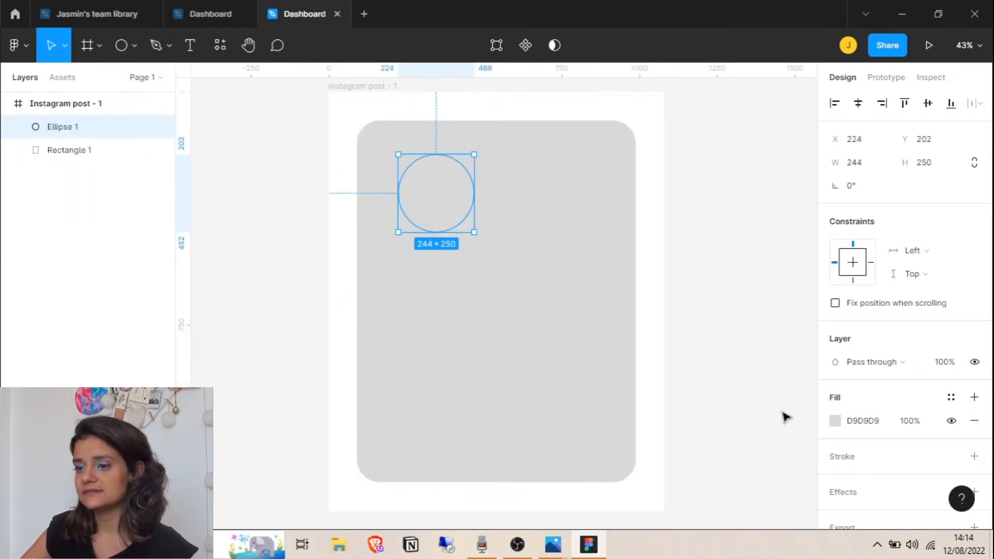
click(834, 421)
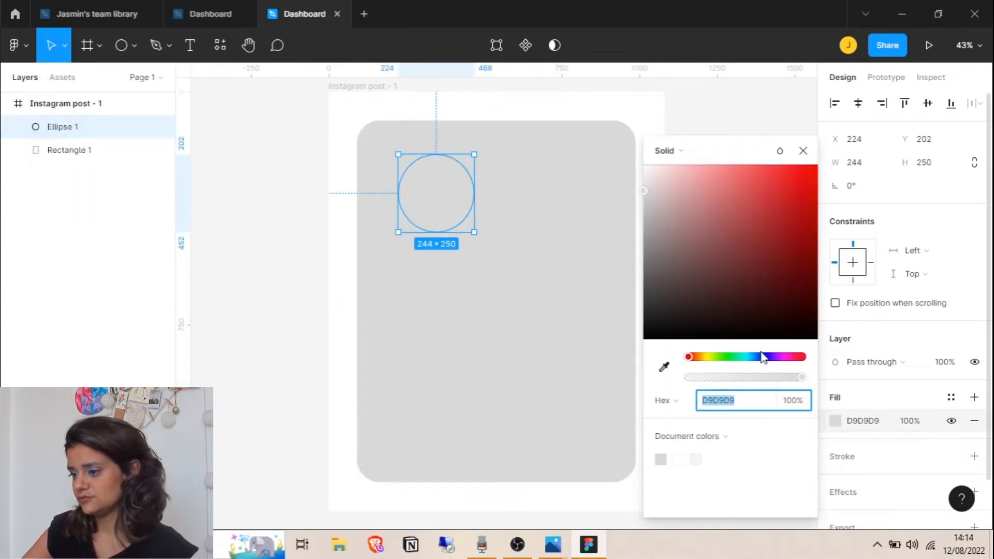
click(775, 357)
drag(672, 225, 714, 188)
drag(777, 357, 745, 364)
click(804, 151)
Change the card rectangle's fill to coral EA8686
click(611, 248)
click(838, 421)
drag(645, 190, 717, 183)
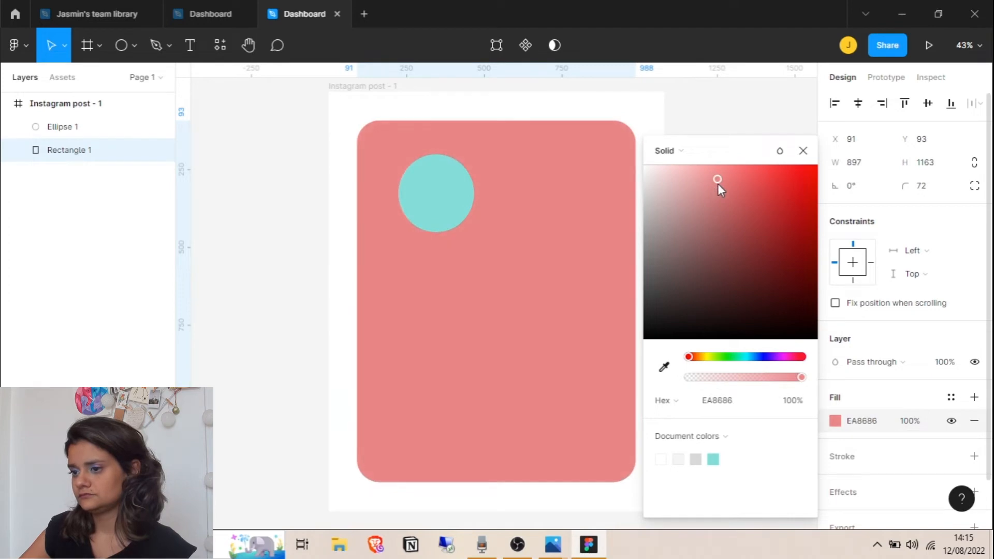
click(803, 151)
Place the Slide1 papaya image from the Projeto YFAS Quarentena mamão folder onto the canvas
click(134, 45)
click(123, 191)
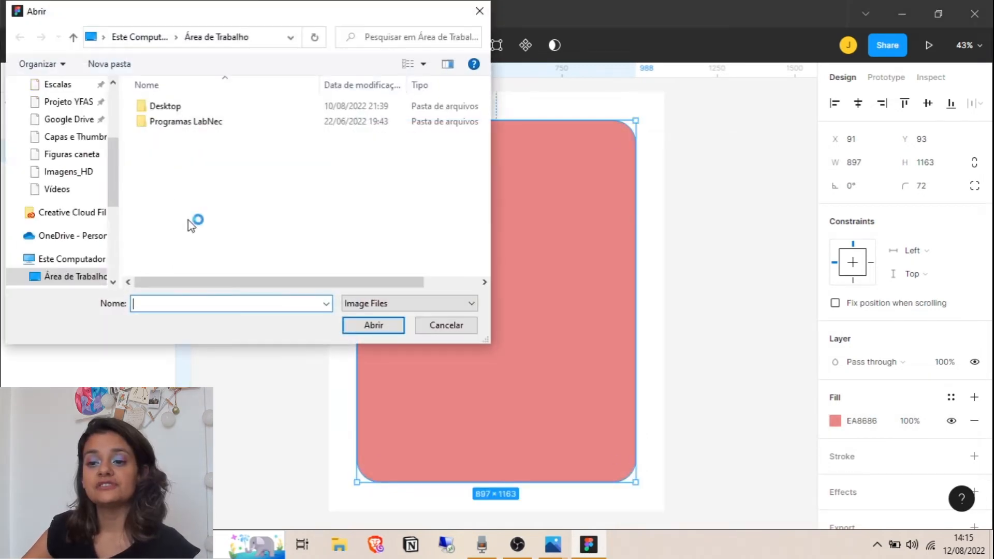
scroll(98, 265, up, 3)
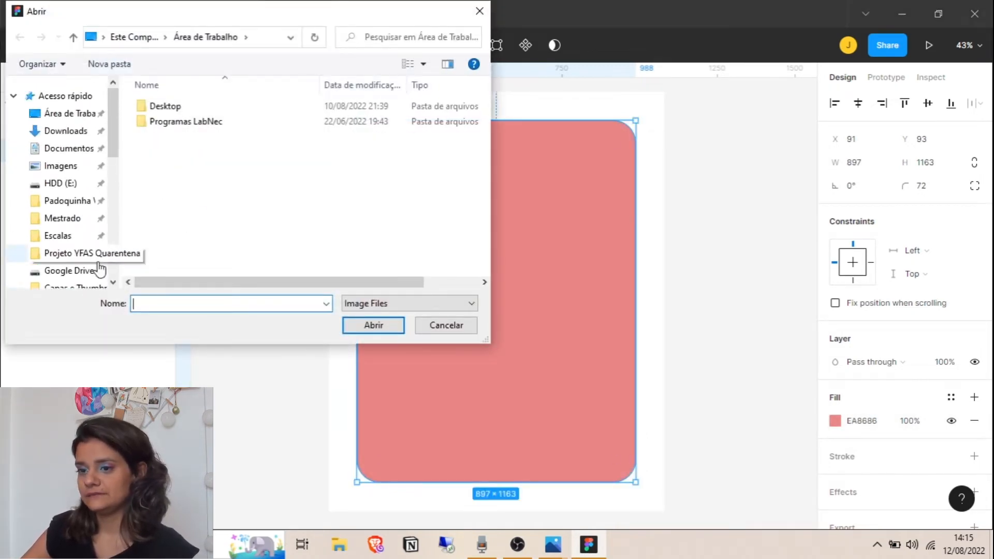
scroll(98, 262, down, 2)
scroll(91, 259, up, 1)
click(93, 251)
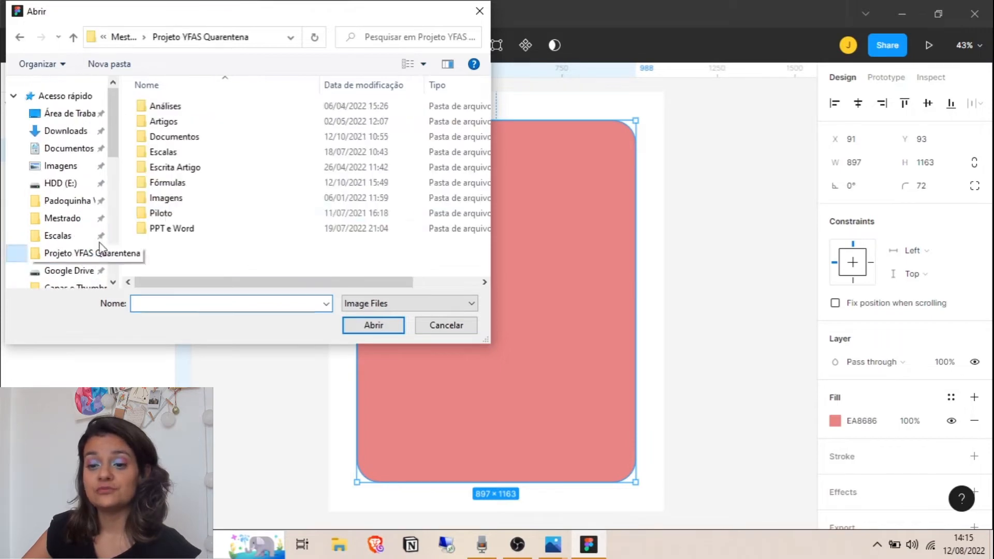
double_click(196, 203)
double_click(176, 140)
double_click(257, 132)
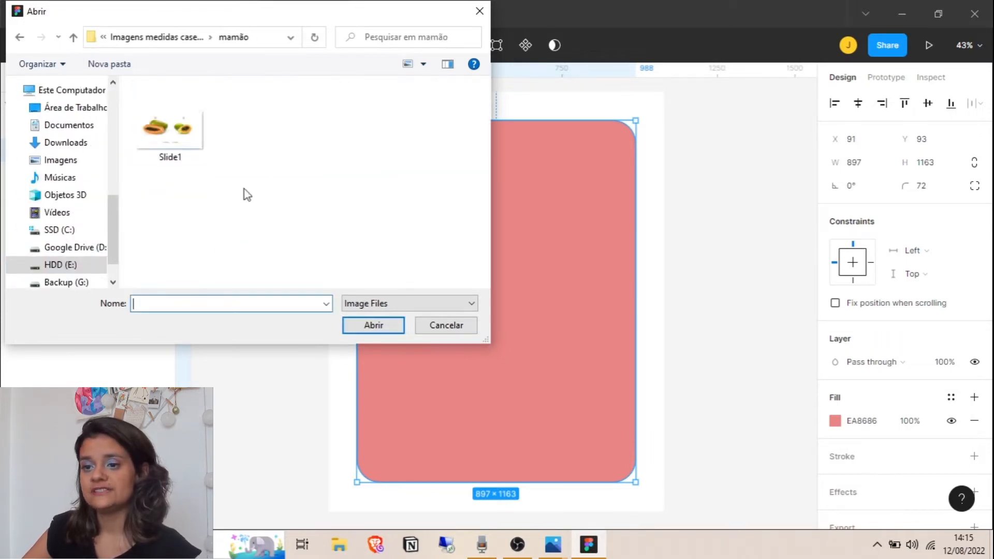
click(163, 127)
click(389, 326)
click(190, 51)
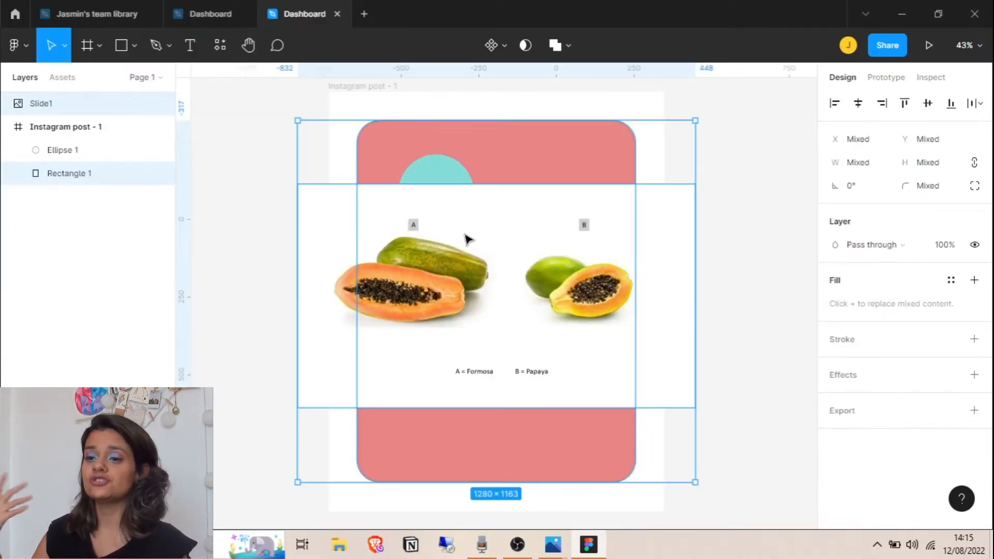
Move the papaya image over the coral card and resize it to 1059 × 647
click(702, 227)
click(532, 300)
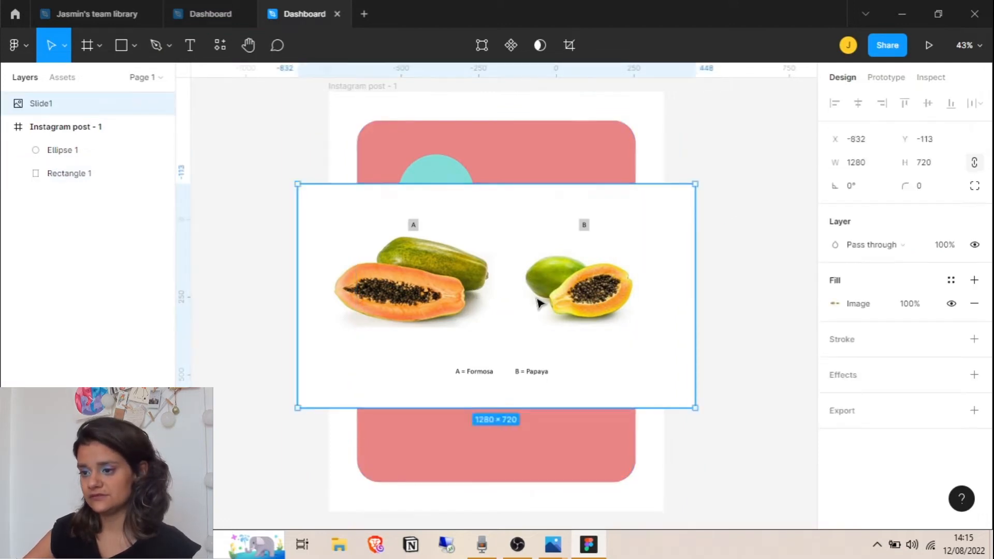
drag(533, 300, 609, 343)
drag(770, 228, 701, 249)
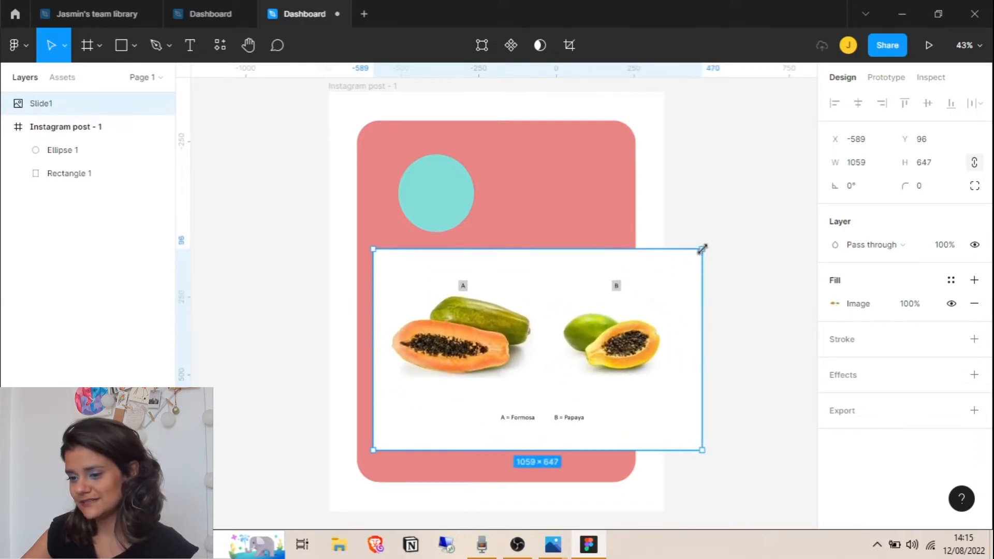
click(785, 273)
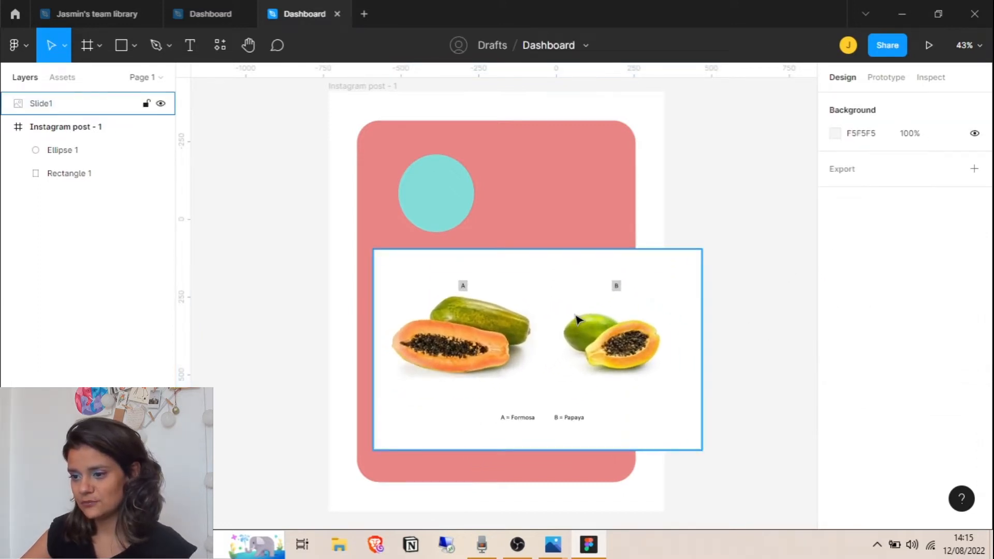
Add an 'Imagem 1' text label in Inter Regular 12 on the card and reselect its text
click(192, 45)
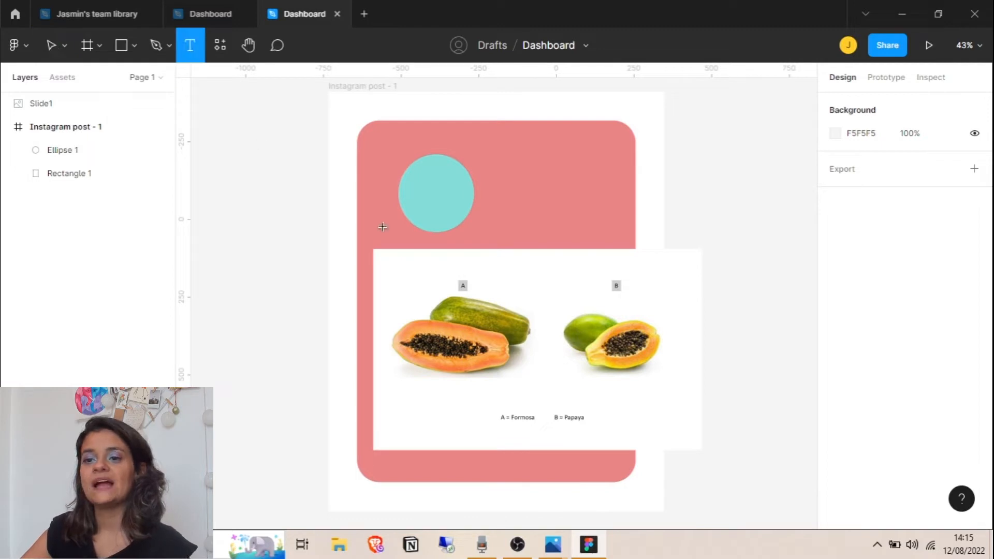
click(516, 207)
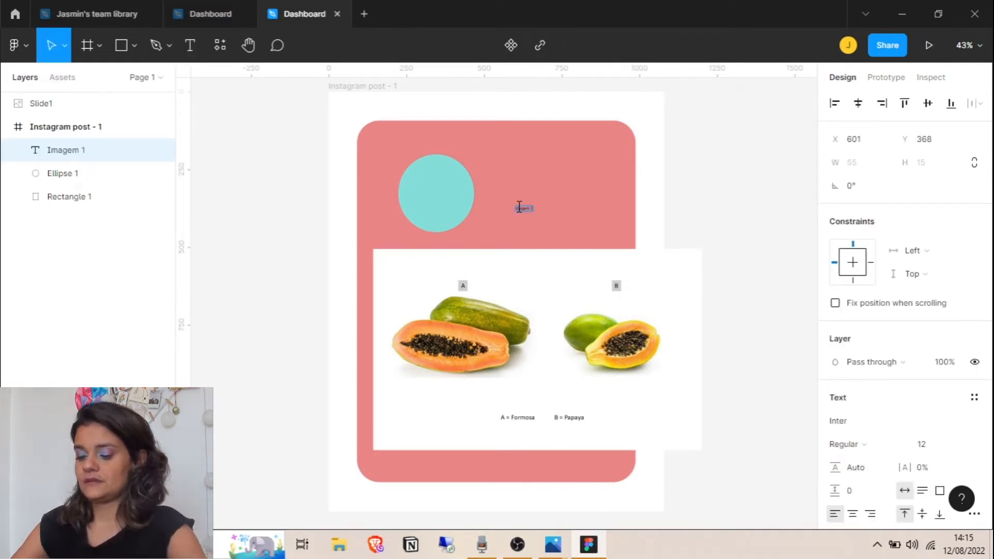
scroll(527, 205, up, 10)
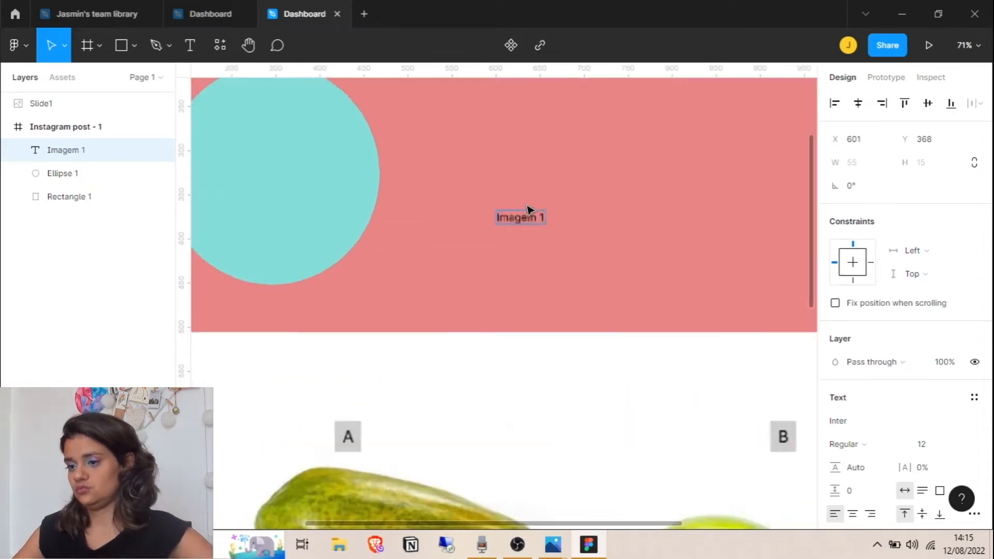
scroll(528, 206, down, 2)
scroll(527, 206, down, 8)
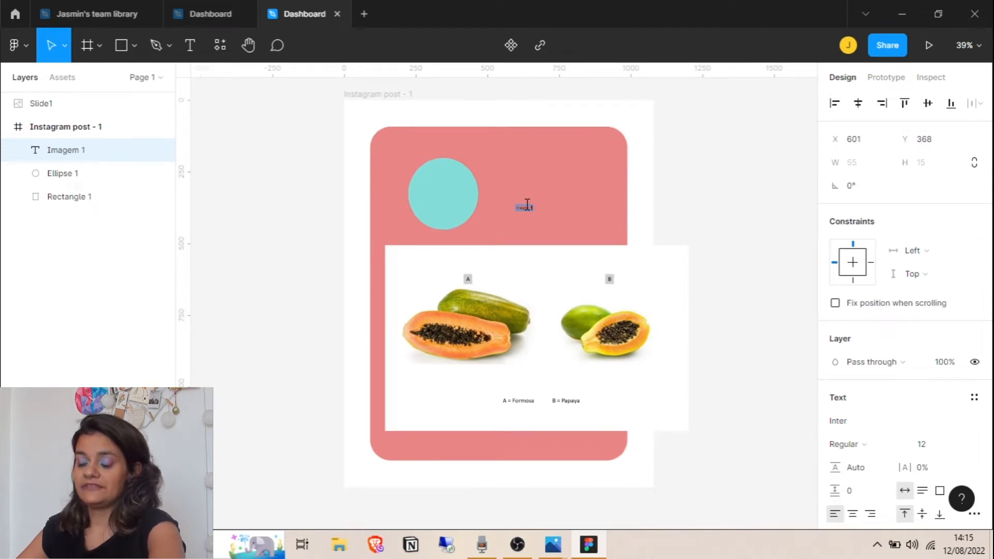
scroll(527, 206, up, 12)
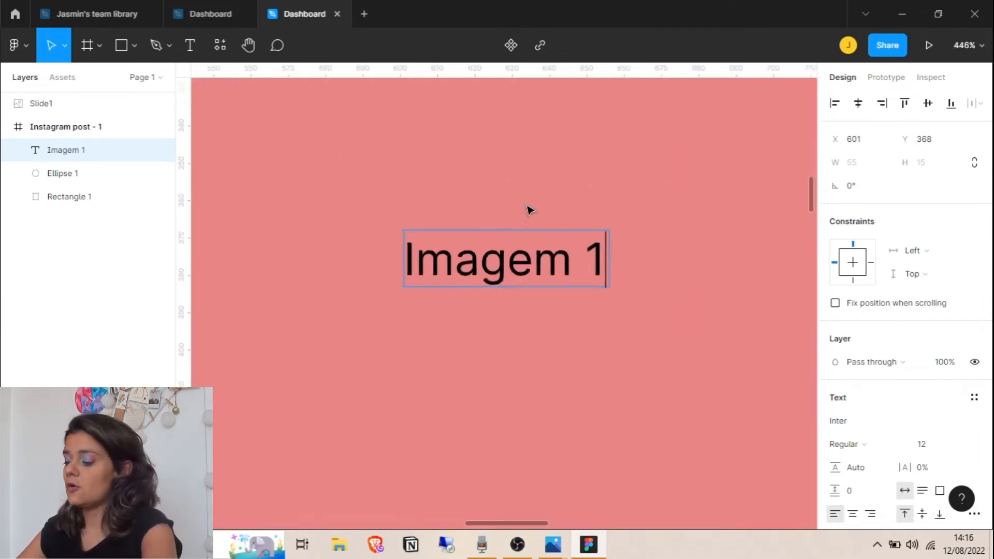
scroll(528, 207, down, 10)
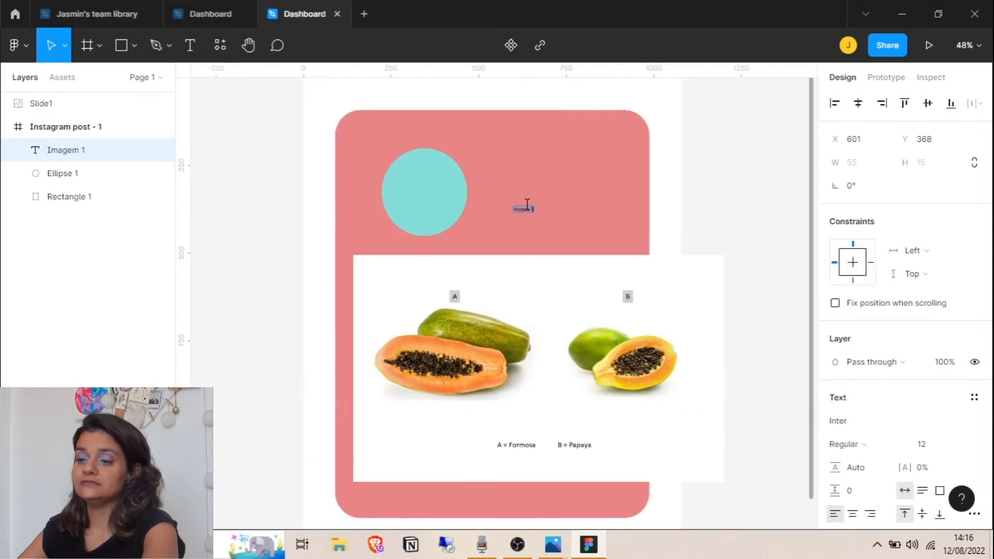
key(Escape)
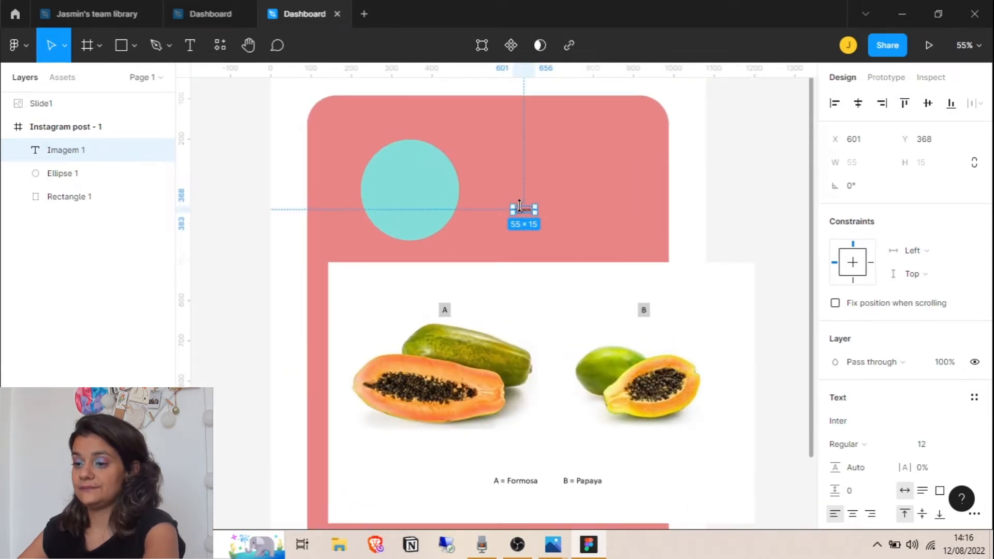
double_click(520, 206)
scroll(947, 282, down, 4)
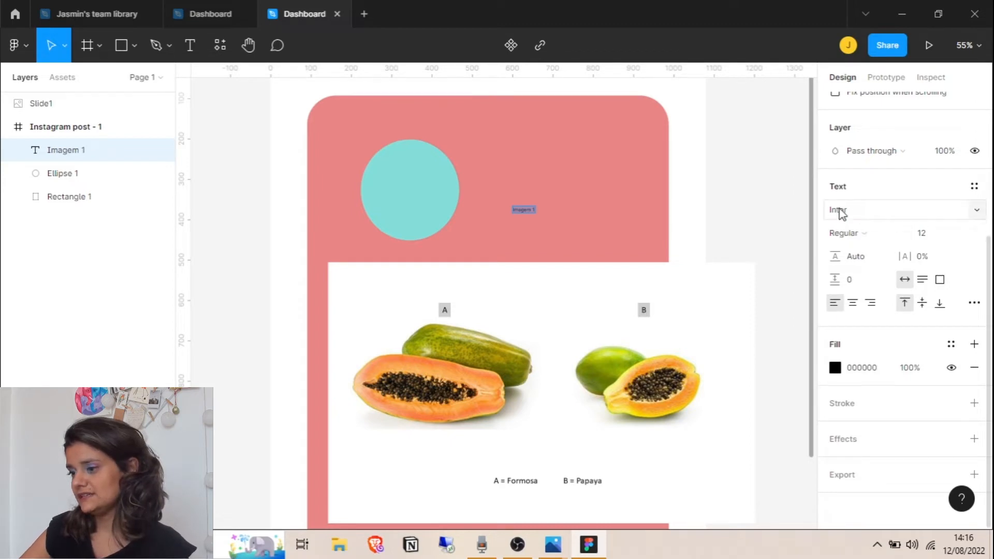
click(971, 215)
Set the heading font to Montserrat at size 100
scroll(905, 350, down, 20)
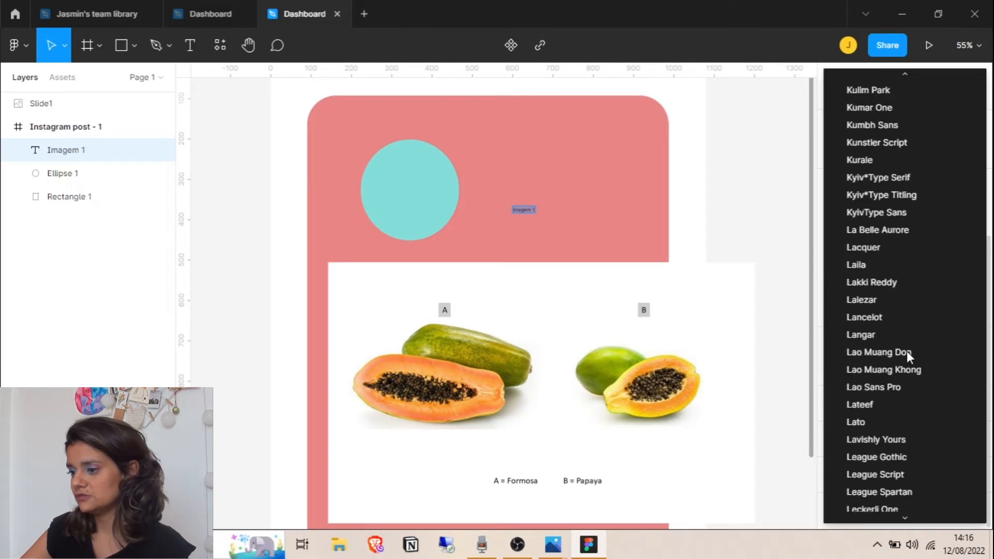
scroll(906, 350, down, 5)
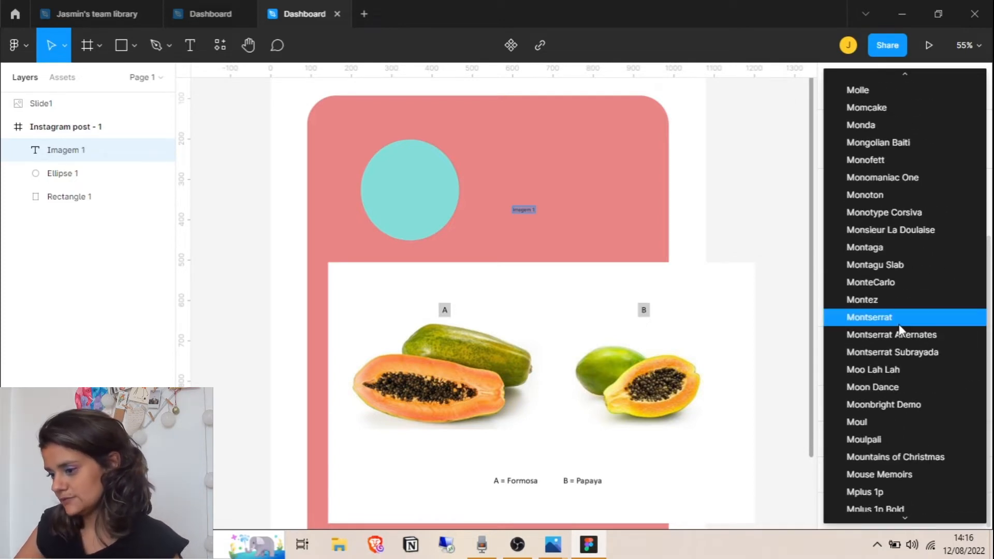
click(898, 320)
click(920, 236)
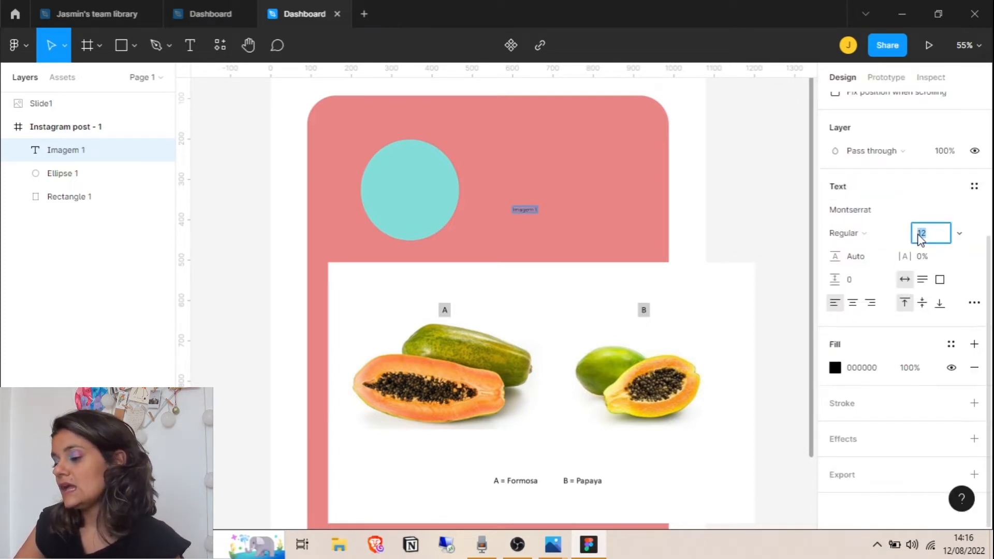
text(200)
key(Return)
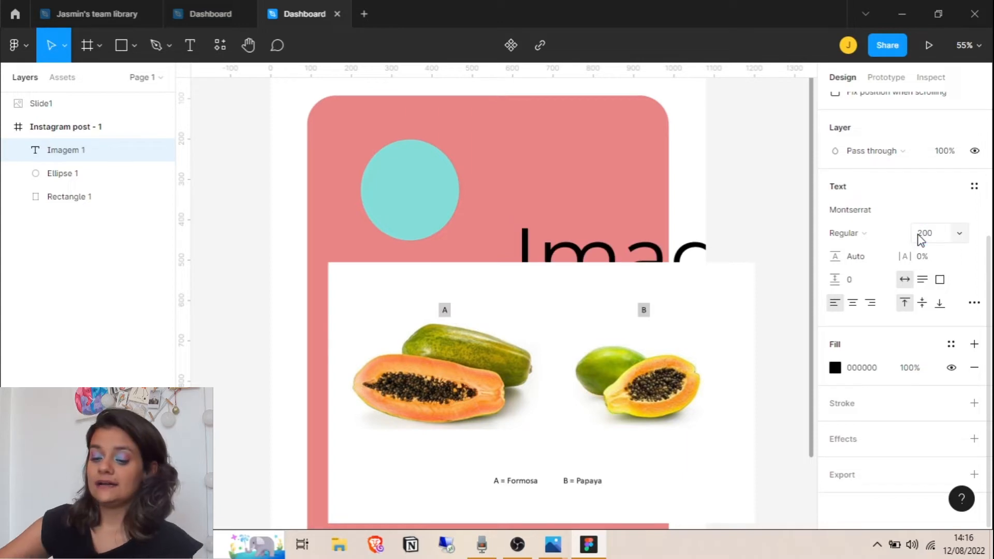
click(919, 235)
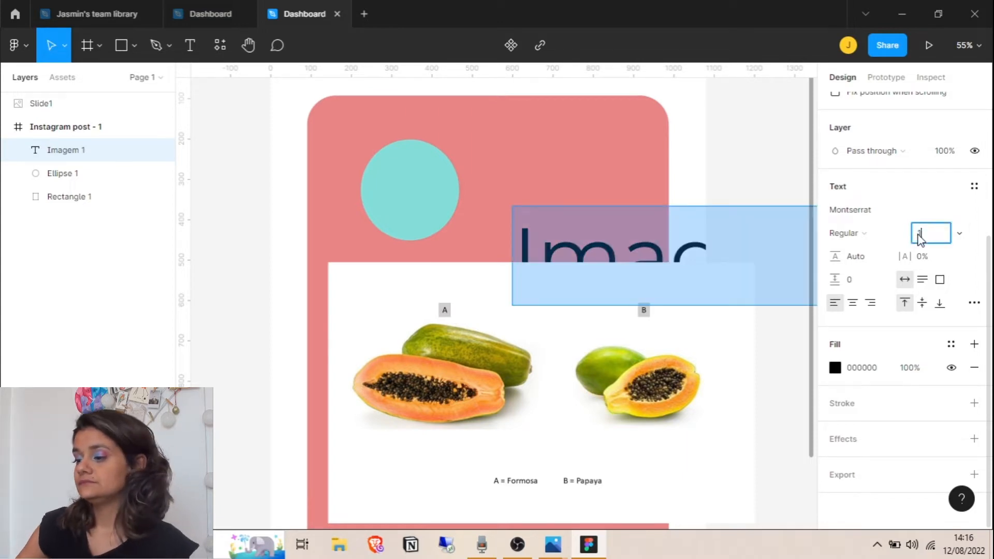
text(100)
key(Return)
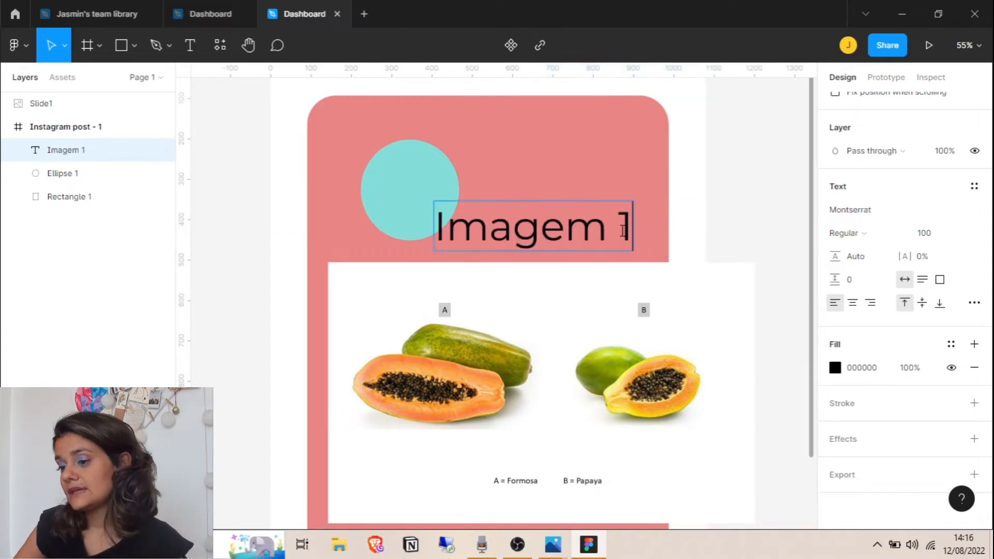
Add a second line 'IMAGEM 1' and move the heading up and right beside the circle
key(Return)
text(IMAGEM 1)
key(Return)
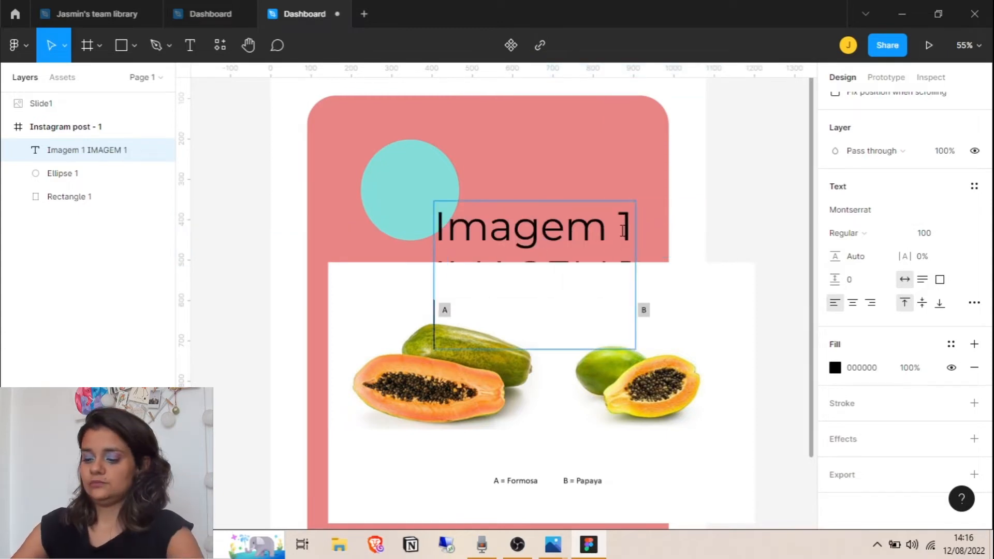
click(751, 193)
click(608, 157)
drag(569, 240, 588, 183)
Set the heading's line height to 130.9% and letter spacing to 3%
mouse_move(834, 255)
mouse_down()
mouse_move(931, 282)
mouse_move(825, 292)
mouse_move(887, 315)
mouse_move(856, 311)
mouse_move(834, 256)
mouse_up()
mouse_move(903, 256)
mouse_down()
mouse_move(968, 272)
mouse_move(904, 277)
mouse_move(947, 277)
mouse_move(903, 256)
mouse_up()
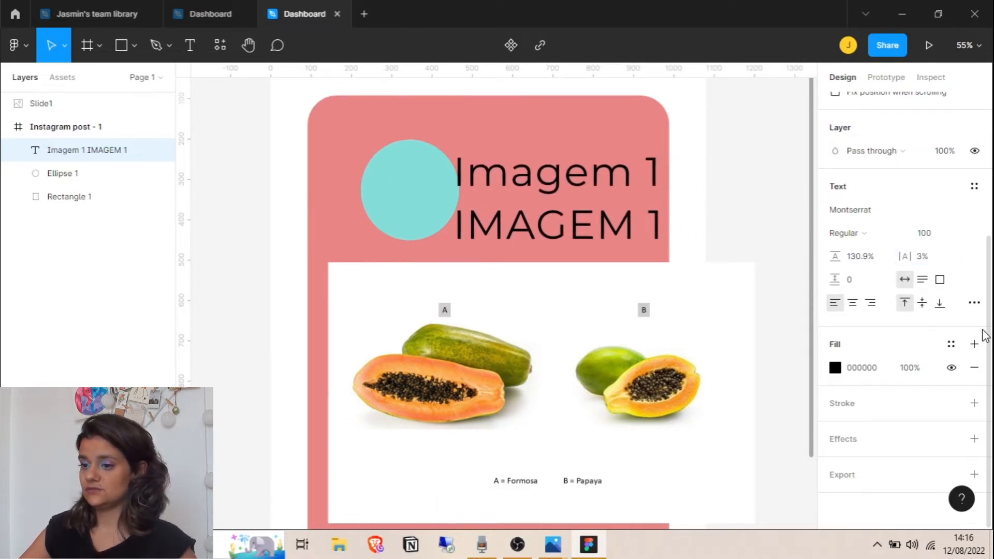
click(974, 303)
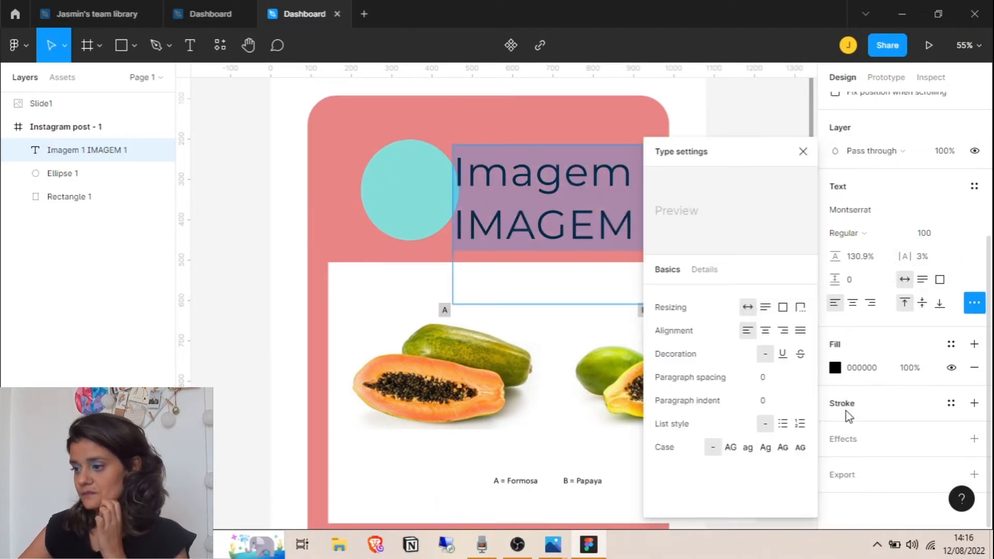
click(731, 448)
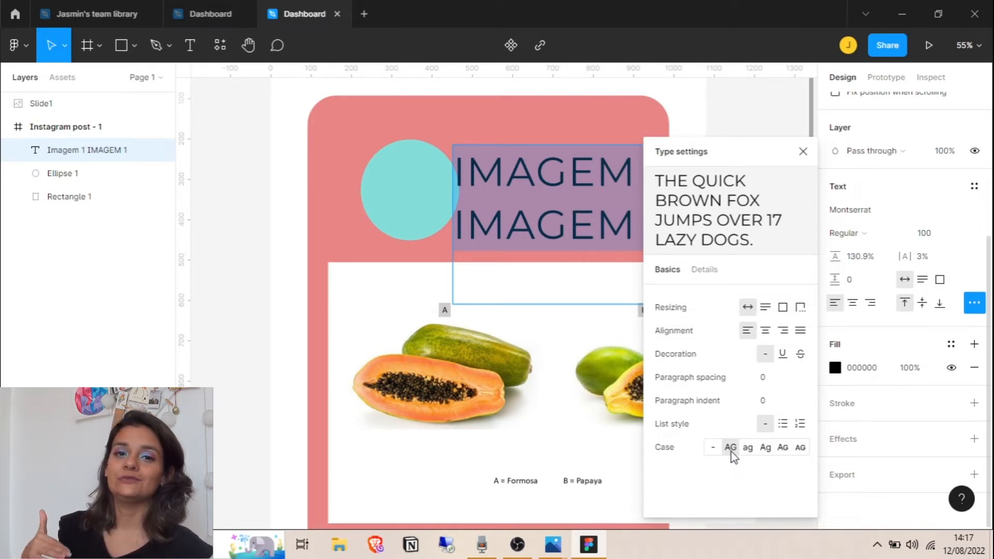
click(749, 450)
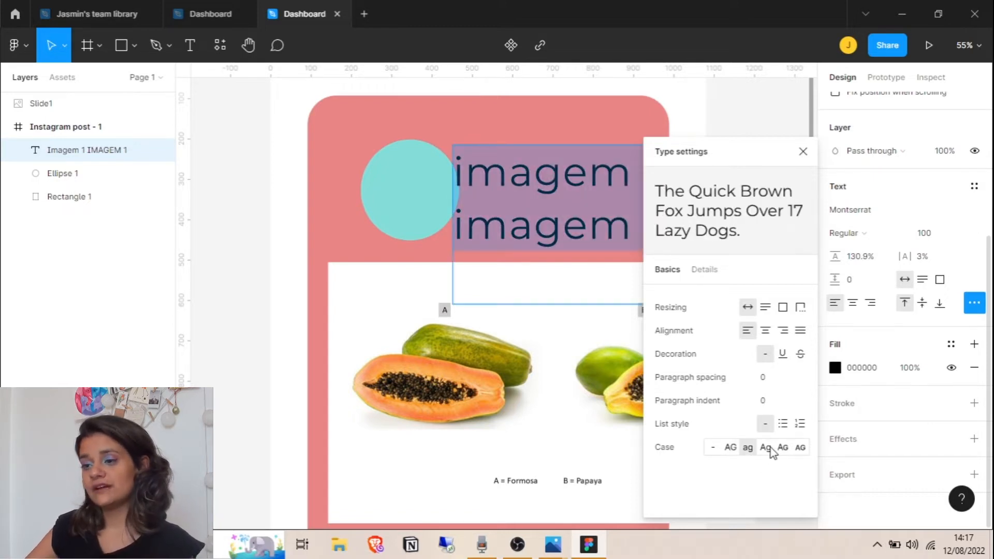
click(770, 449)
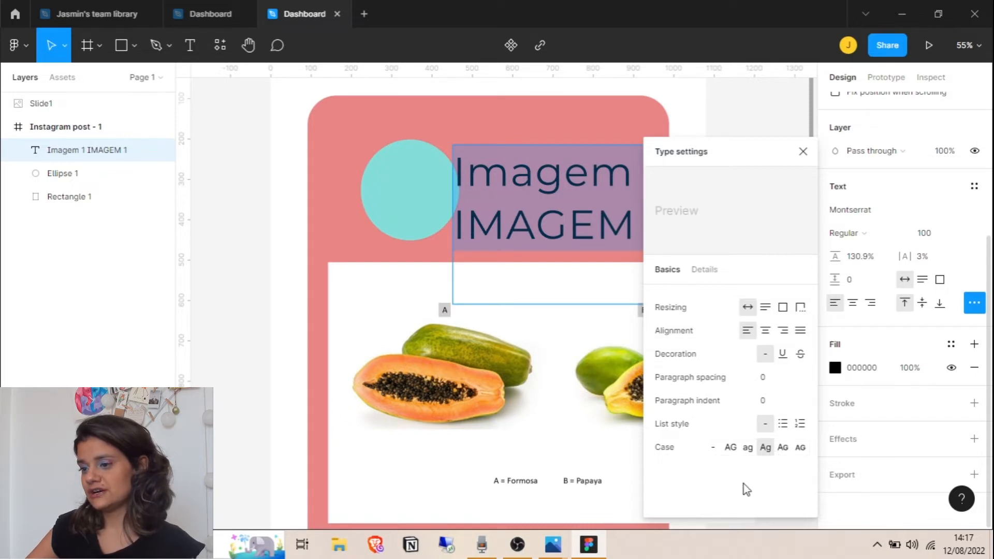
click(713, 447)
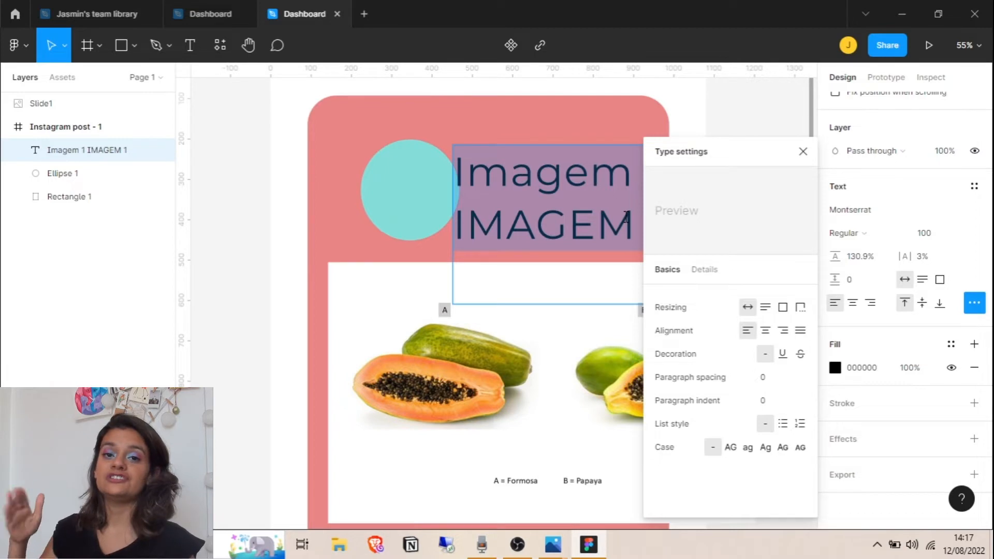
click(783, 353)
click(800, 355)
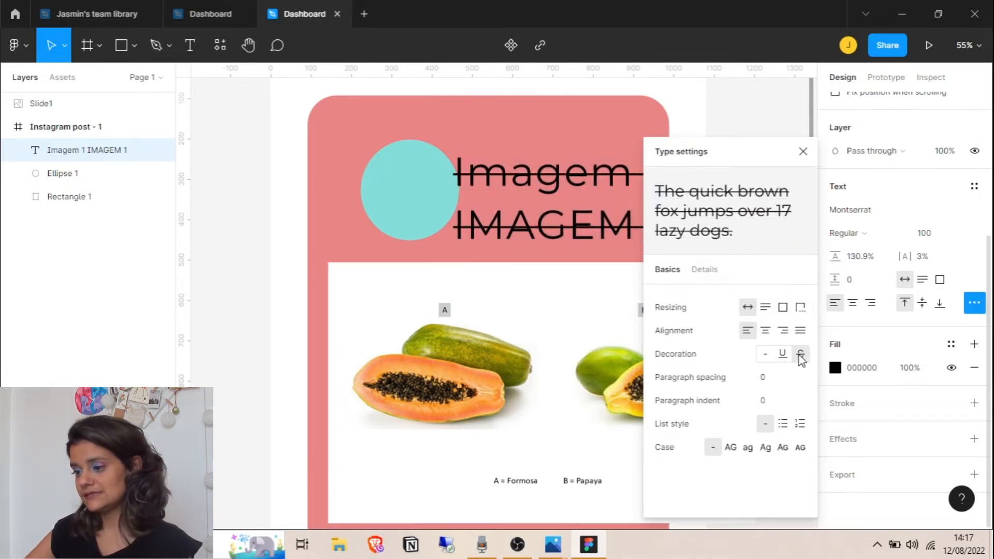
click(765, 354)
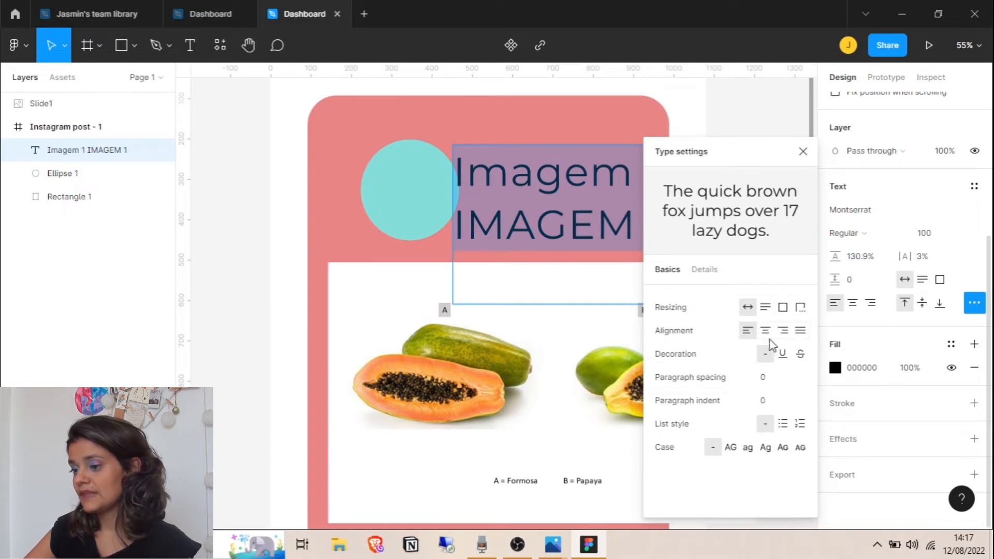
click(803, 151)
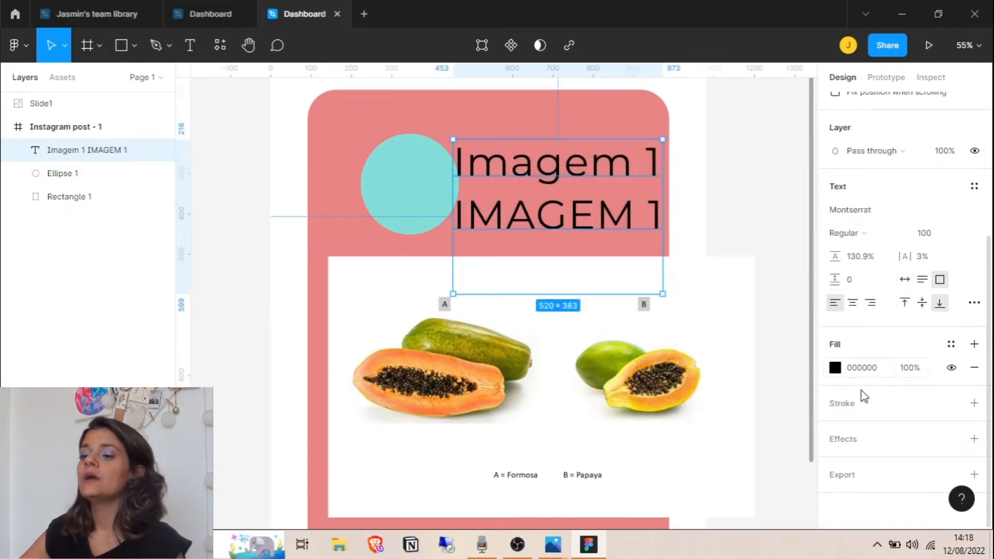
Set the heading text fill to light grey F5F5F5
click(959, 351)
click(952, 350)
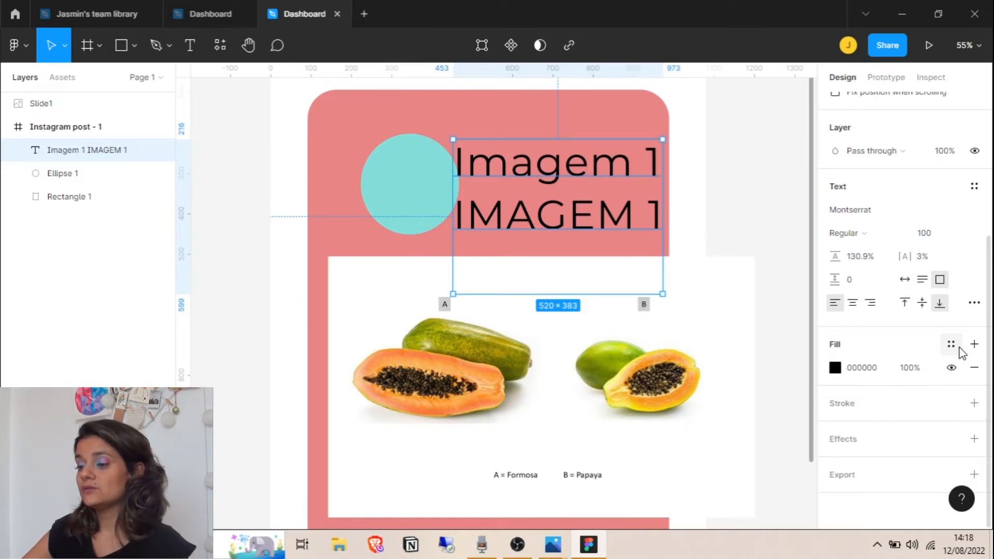
click(836, 369)
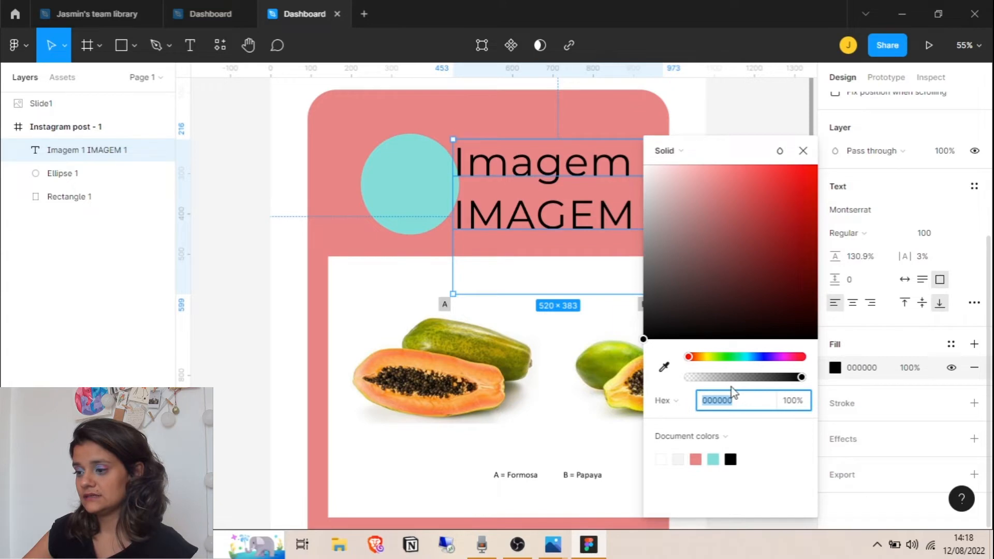
click(679, 459)
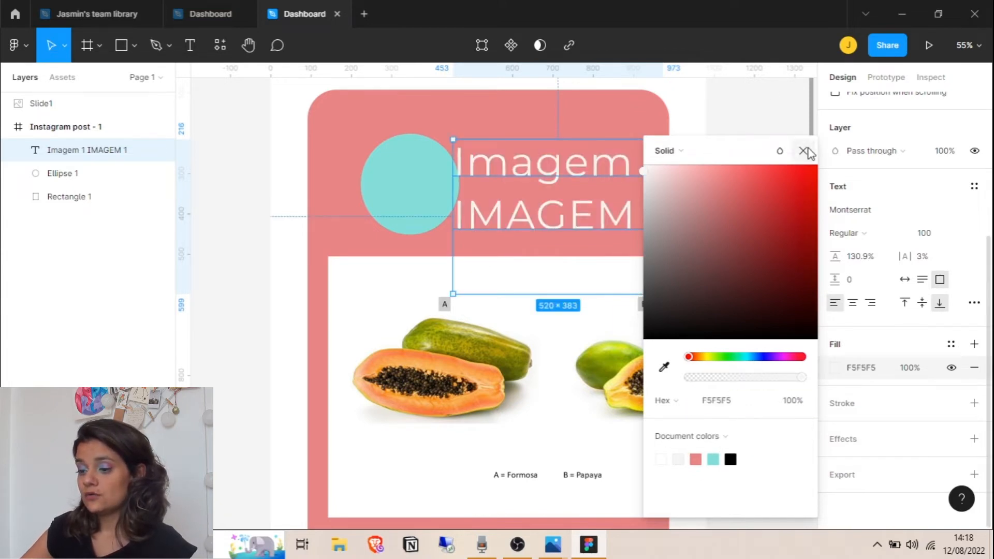
click(804, 151)
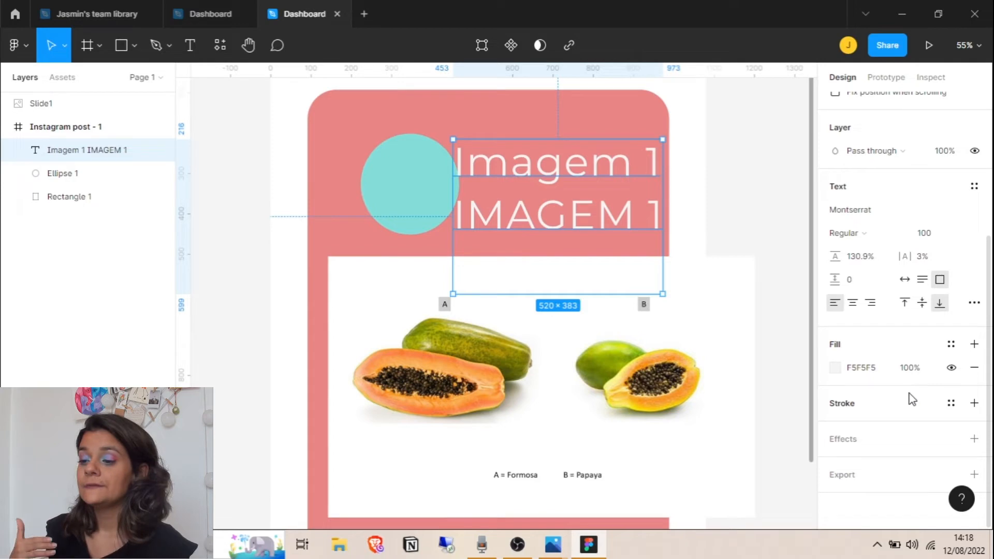
Give the heading a black 000000 outside stroke of width 6 and shift it about 85 px right
click(951, 402)
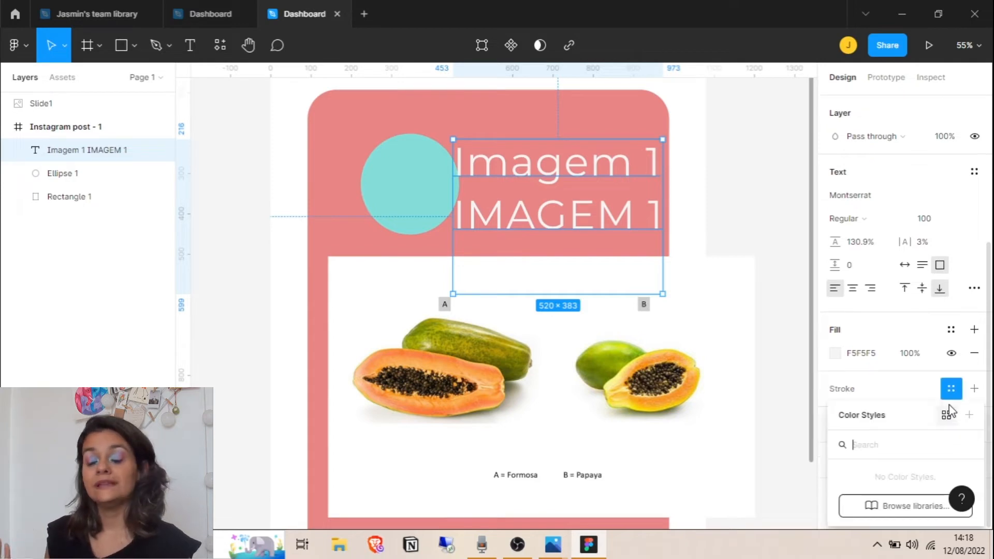
click(924, 393)
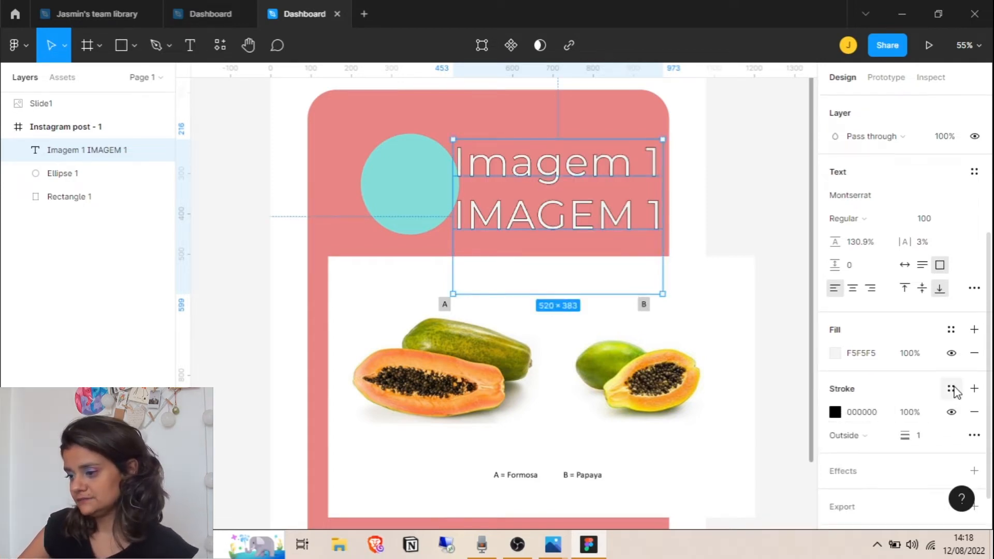
click(974, 388)
click(974, 412)
mouse_move(905, 435)
mouse_down()
mouse_move(915, 435)
mouse_move(889, 436)
mouse_move(953, 446)
mouse_move(921, 446)
mouse_up()
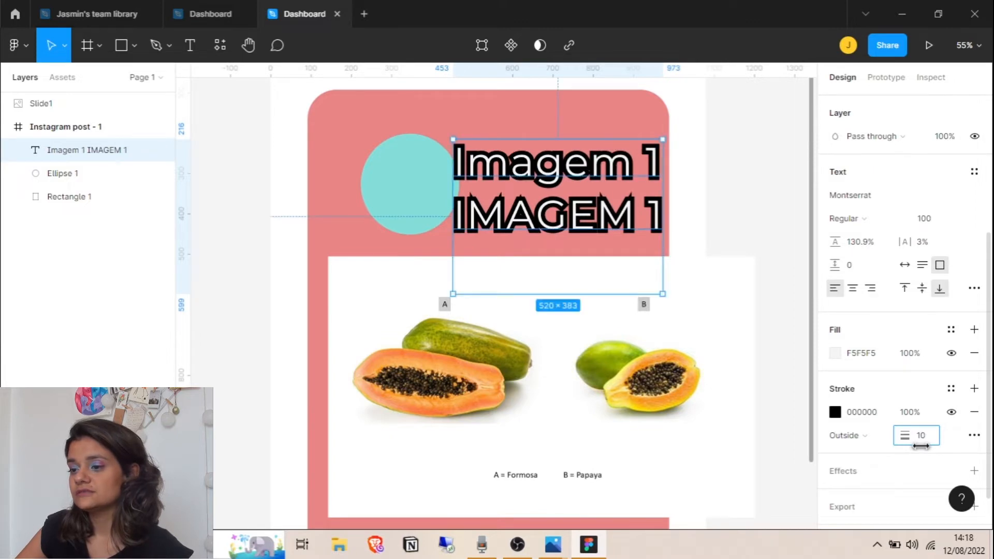
click(847, 435)
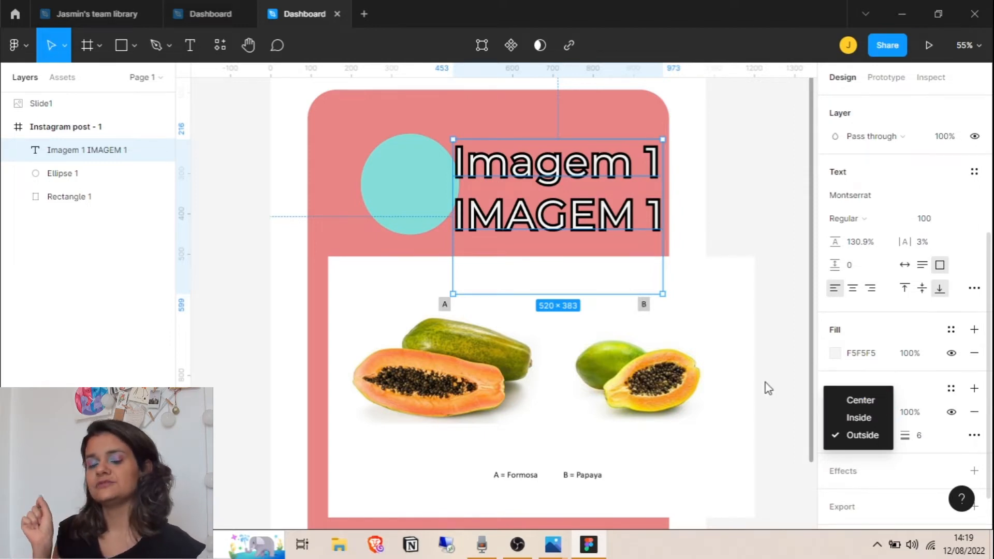
click(783, 374)
drag(555, 193, 599, 193)
click(405, 195)
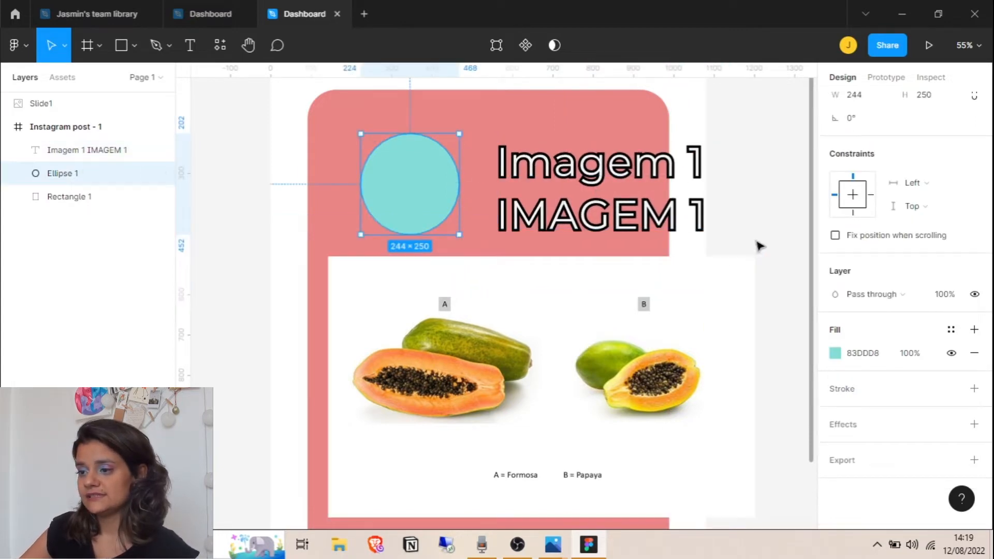
Add a black stroke to the teal circle, centred on its edge, at weight 19
click(974, 388)
click(918, 435)
text(10)
key(Return)
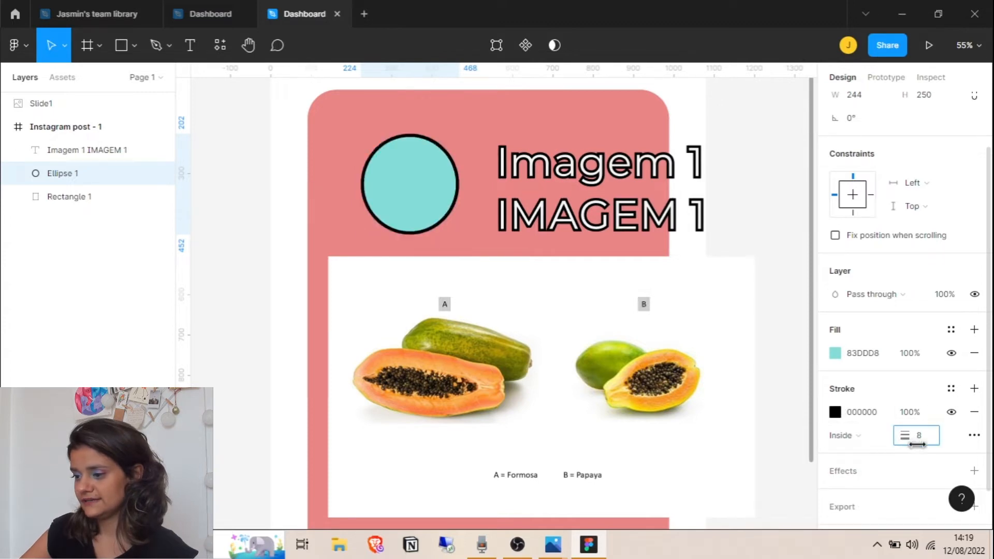
click(853, 440)
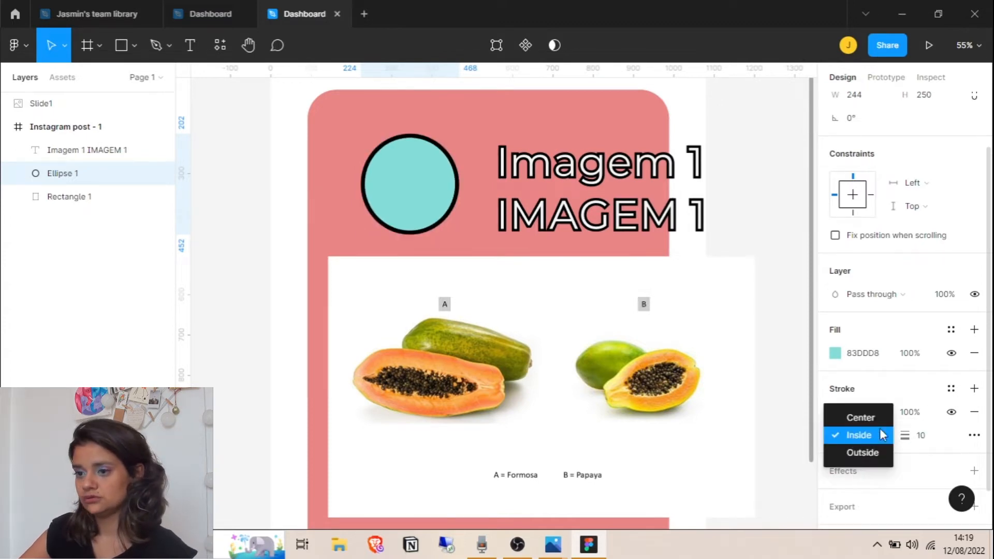
click(880, 452)
mouse_move(901, 436)
mouse_down()
mouse_move(955, 440)
mouse_move(903, 437)
mouse_up()
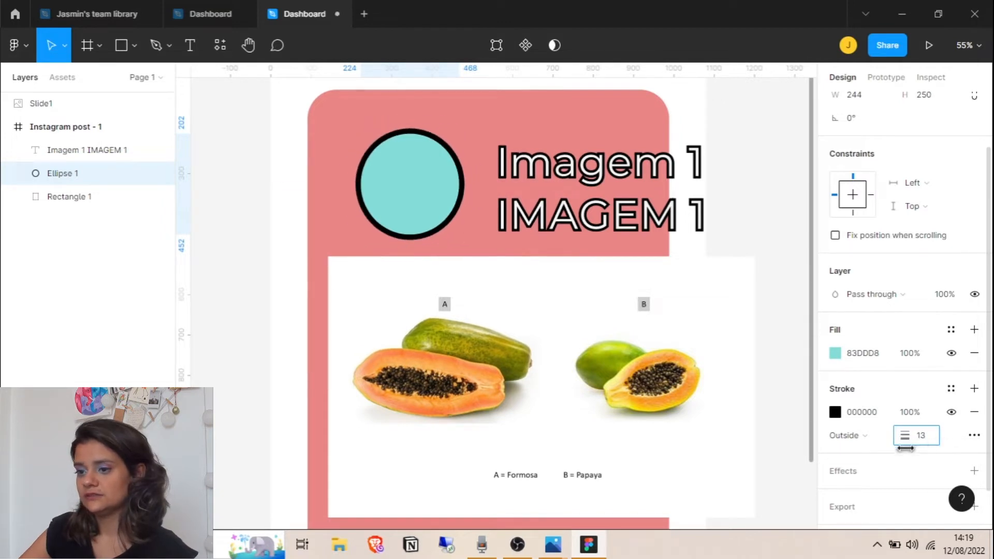
click(849, 435)
click(860, 400)
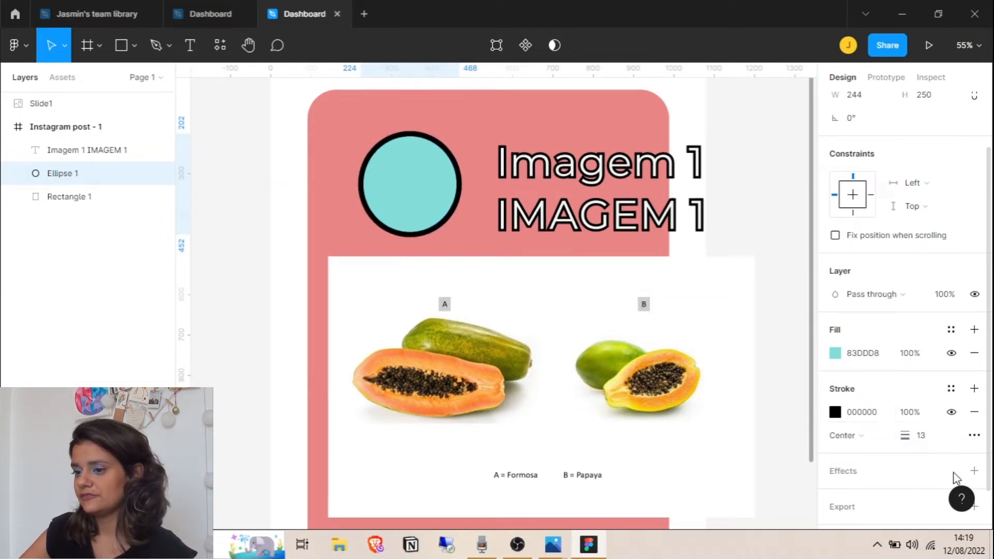
mouse_move(902, 436)
mouse_down()
mouse_move(958, 444)
mouse_move(911, 435)
mouse_up()
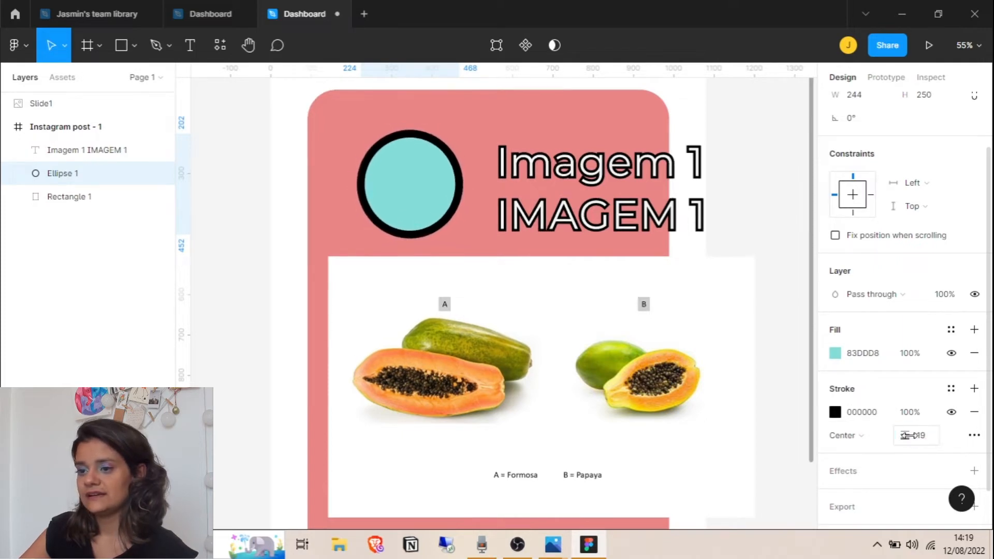
Reselect the teal circle and add a drop shadow effect to it
click(774, 227)
click(567, 191)
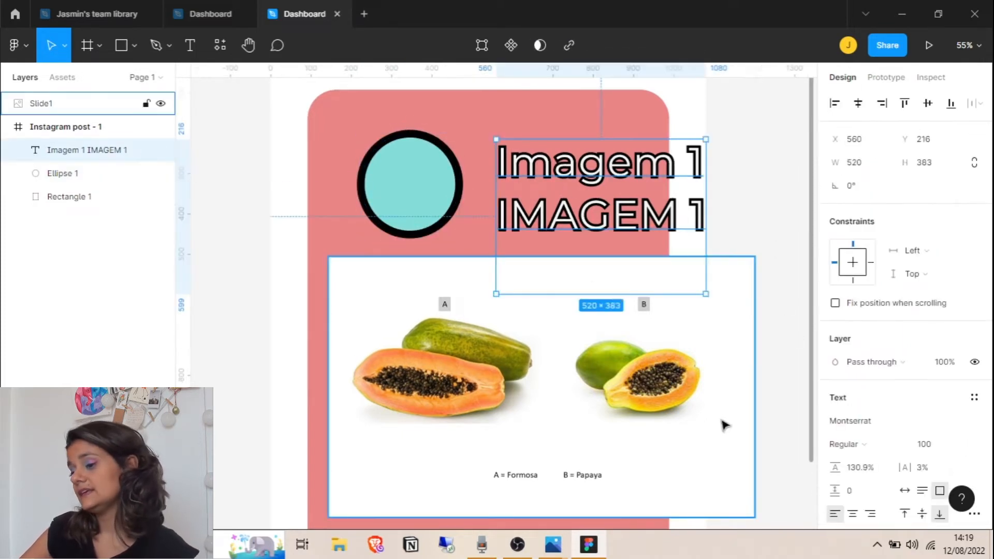
scroll(910, 259, down, 5)
key(Tab)
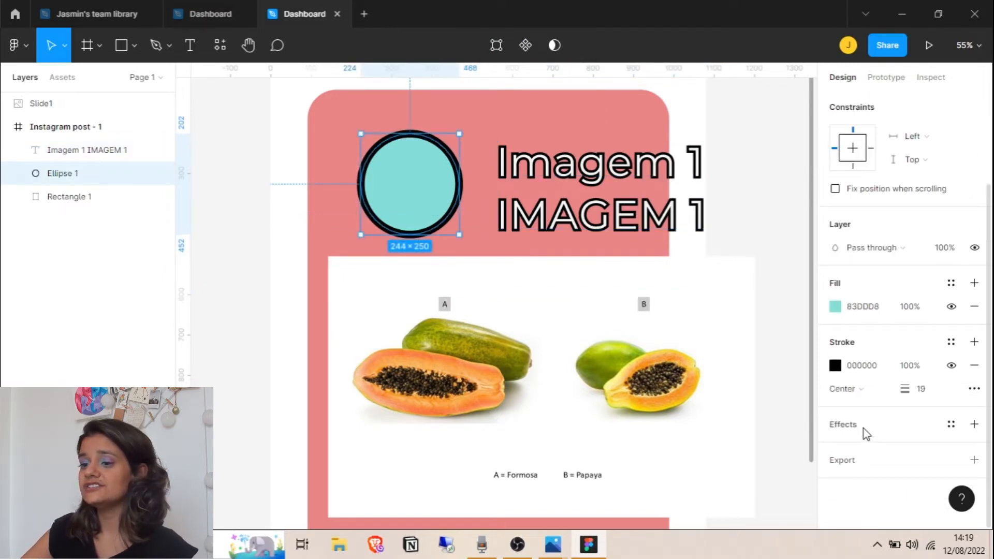
click(974, 424)
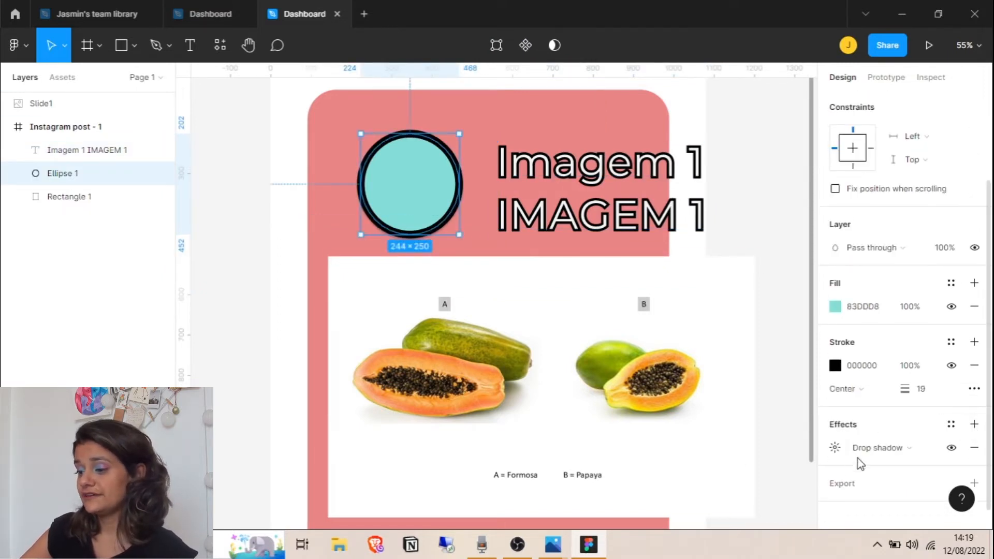
Set the circle's drop shadow to teal 83DDD8 at 30% opacity, offset X 13, Y 8
click(833, 451)
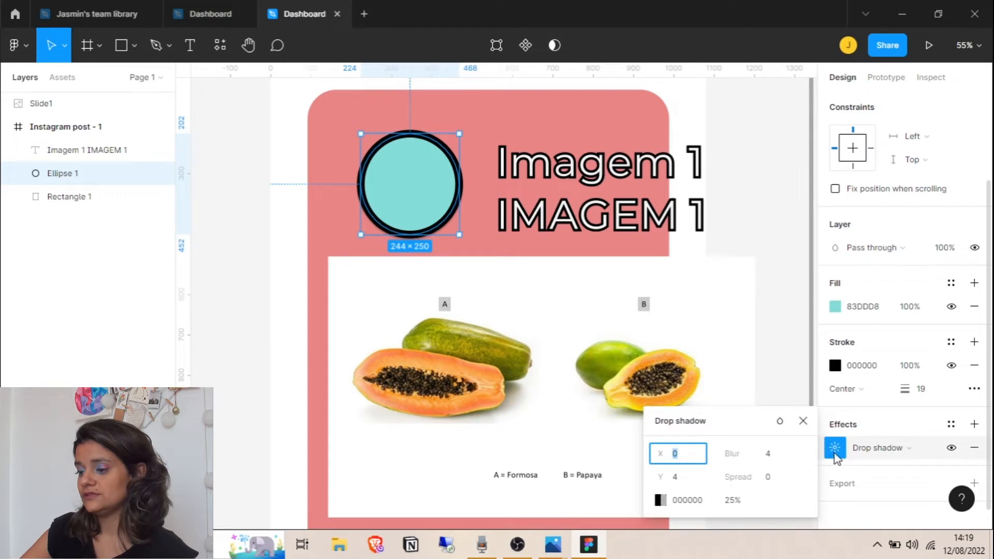
drag(656, 451, 761, 492)
drag(660, 477, 663, 479)
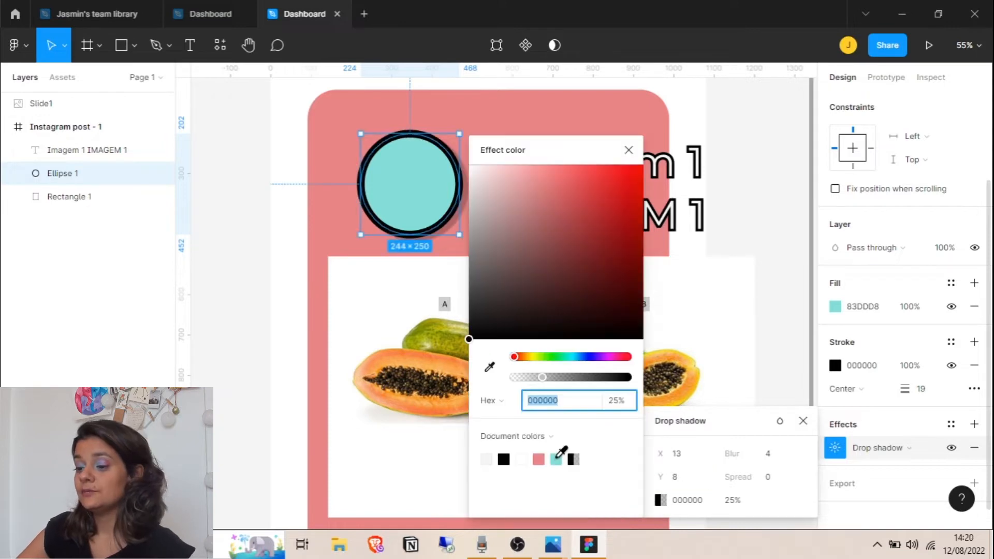
click(555, 459)
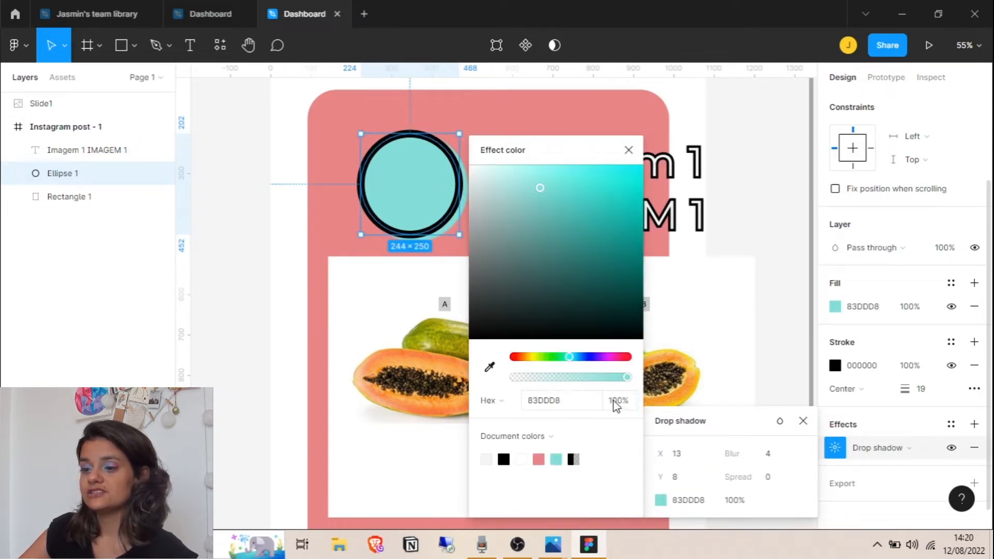
click(630, 150)
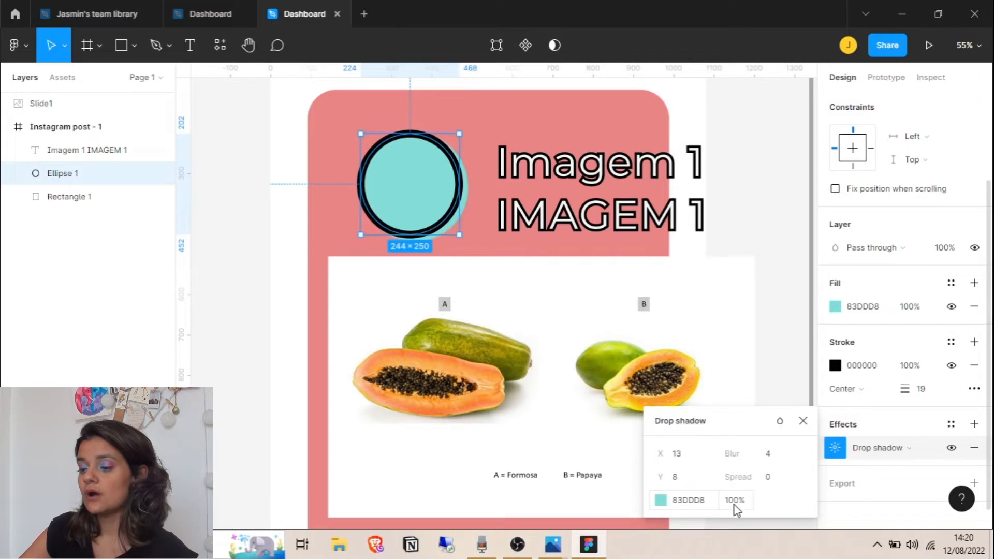
click(735, 501)
text(30)
key(Return)
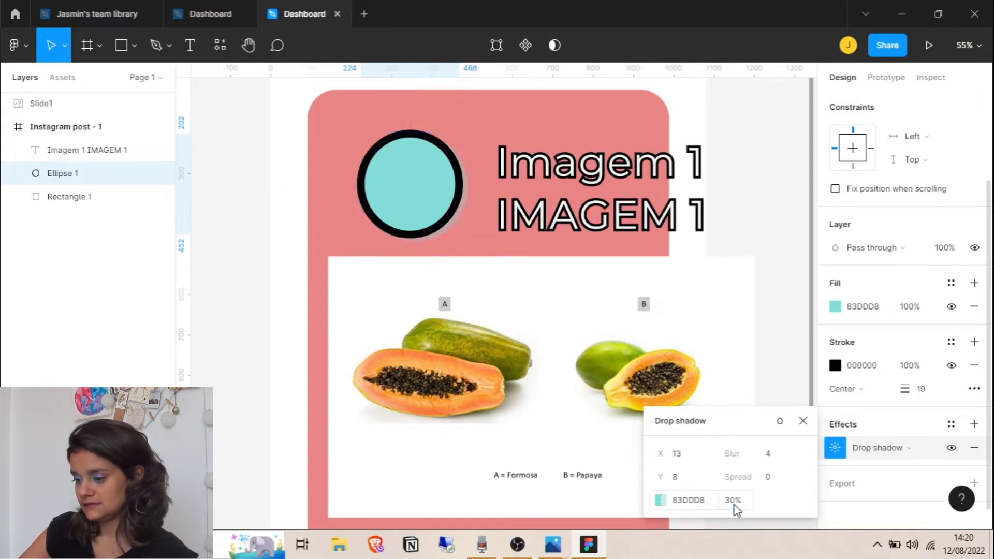
click(757, 215)
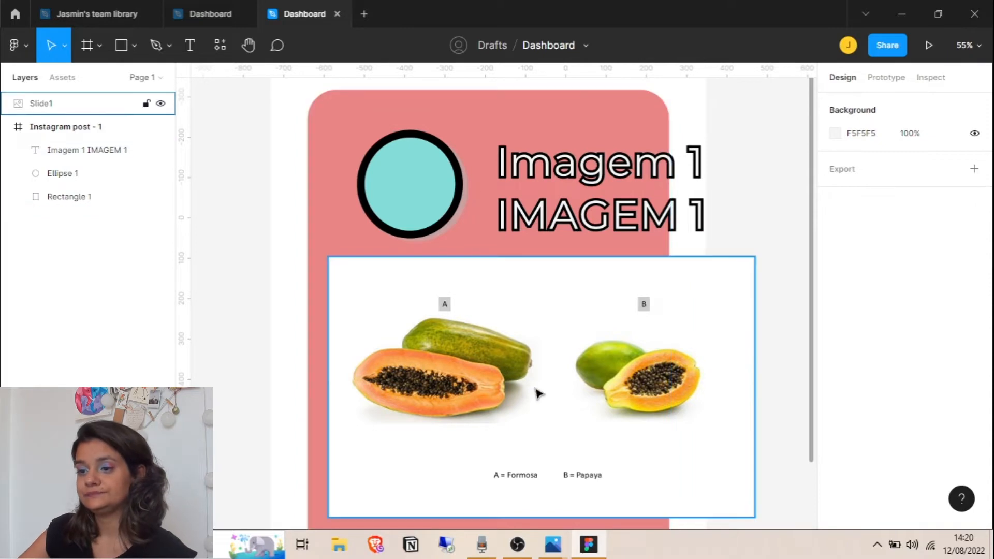
Add a black 25% drop shadow to the Imagem 1 text, shifted to the right
click(433, 190)
click(647, 164)
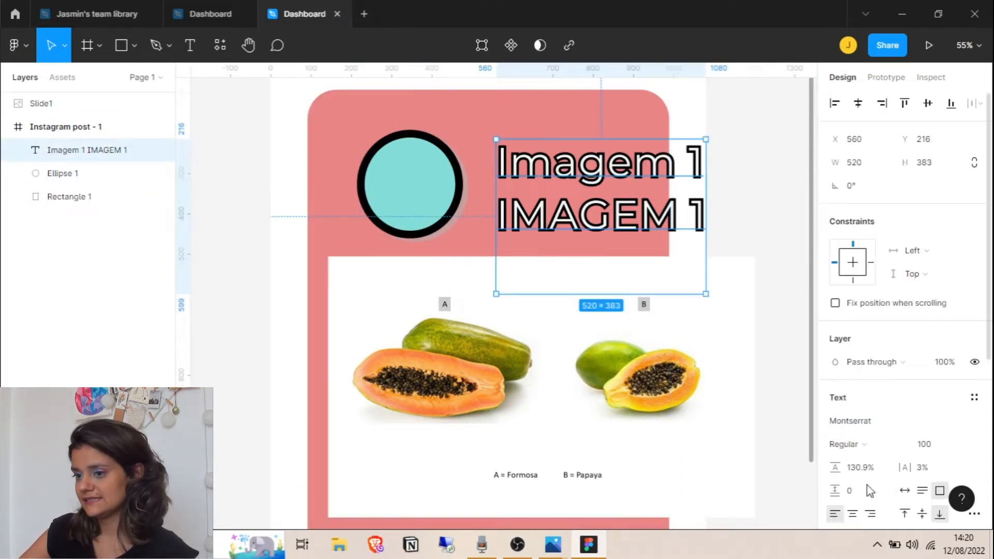
scroll(880, 399, down, 5)
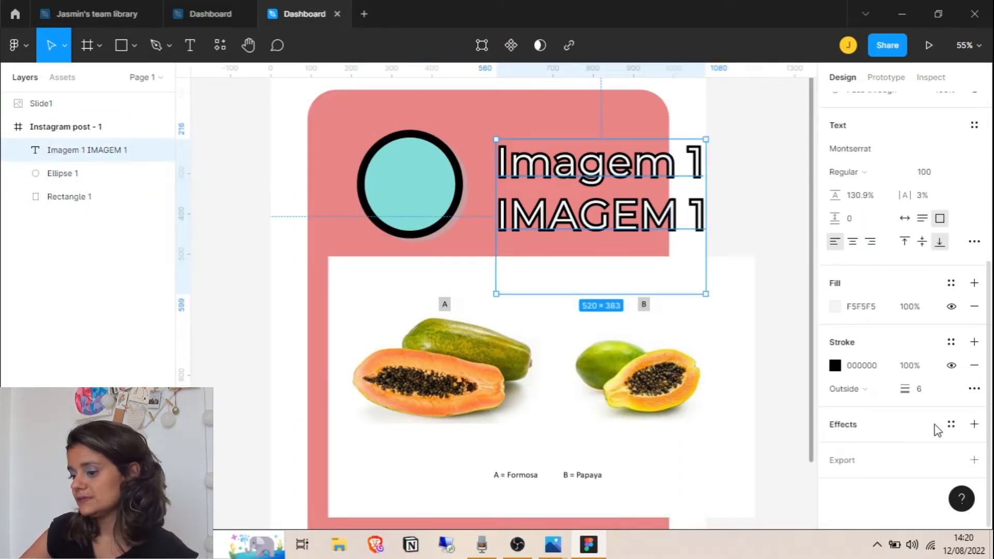
click(854, 428)
click(875, 451)
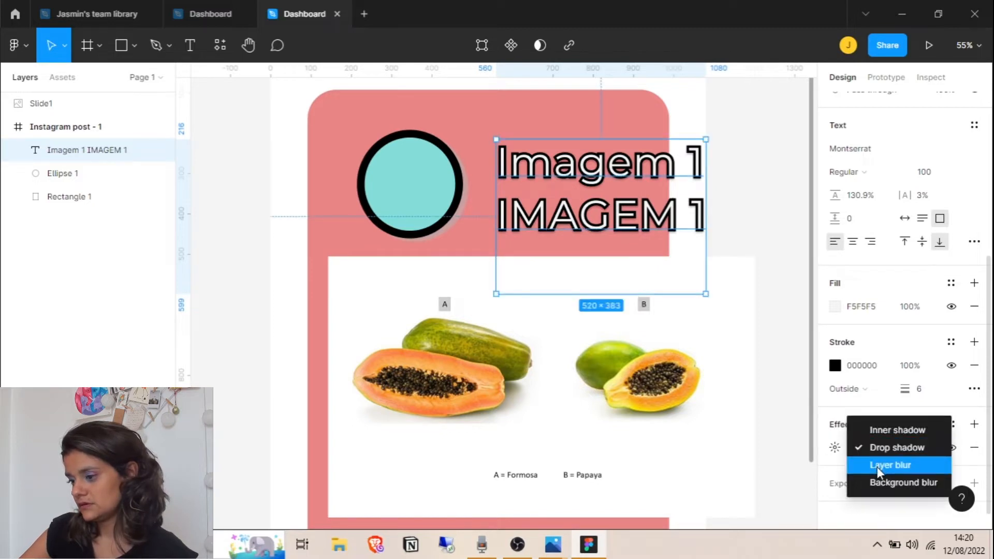
click(887, 446)
click(834, 447)
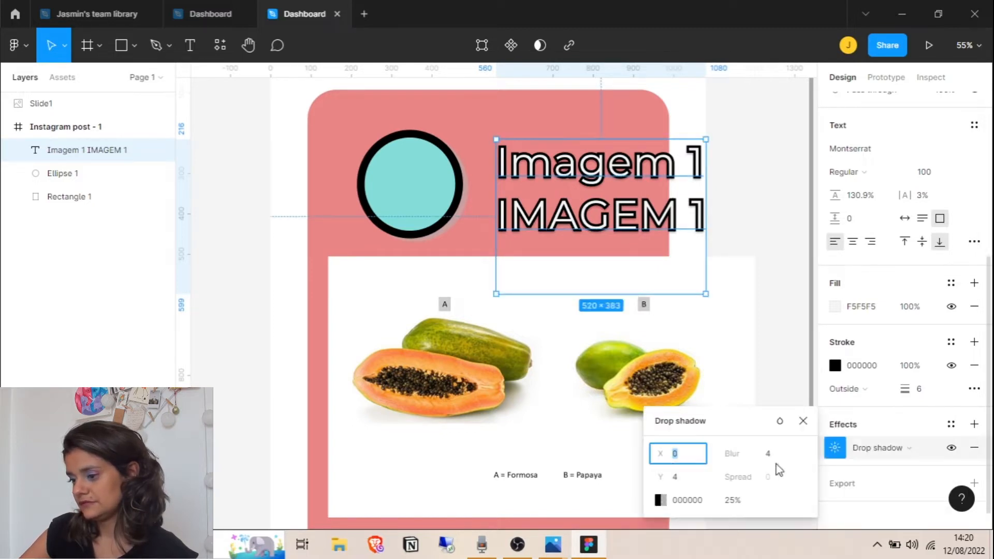
drag(672, 453, 655, 480)
Change the circle's drop shadow into a Layer blur of 32
click(62, 172)
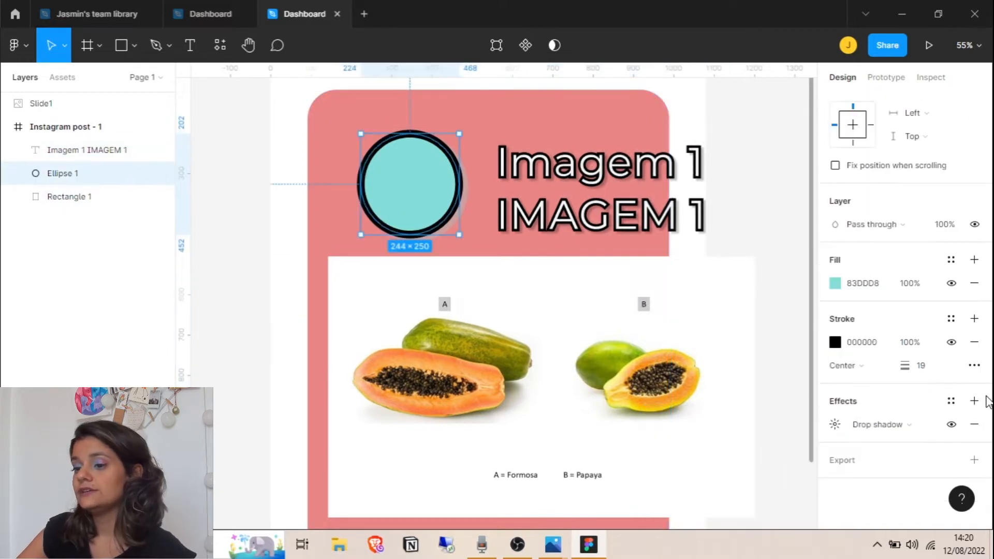
click(875, 425)
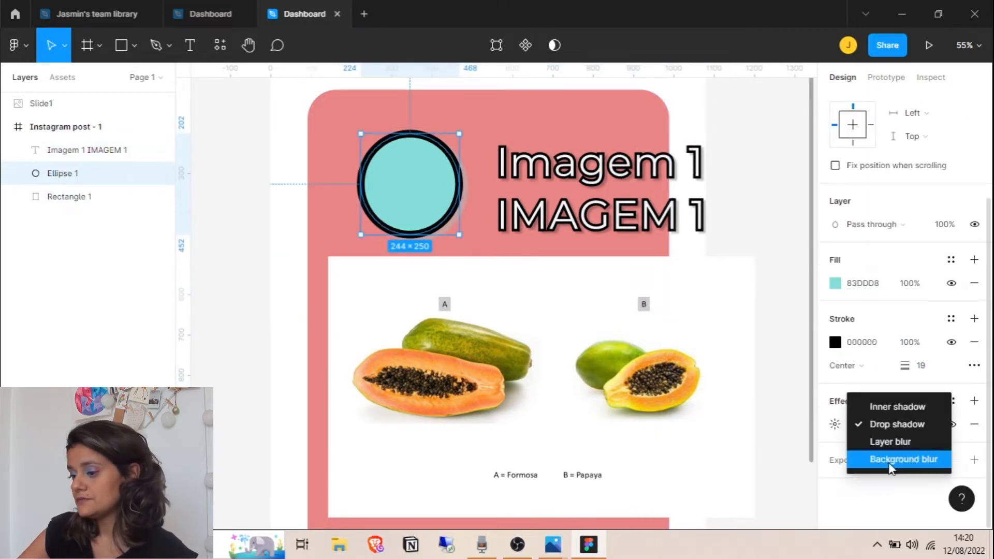
click(885, 442)
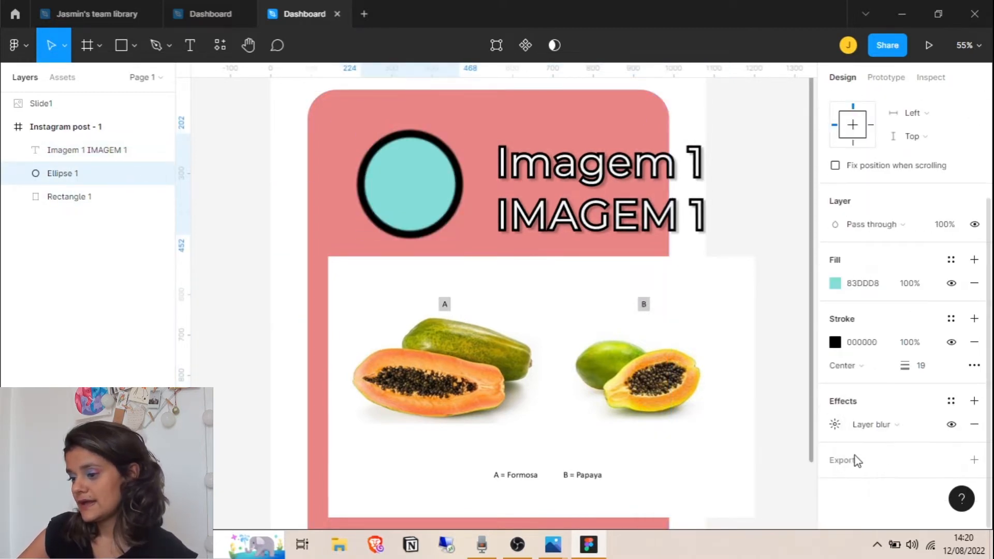
click(835, 424)
mouse_move(662, 460)
mouse_down()
mouse_move(927, 459)
mouse_move(839, 466)
mouse_move(894, 387)
mouse_move(621, 424)
mouse_up()
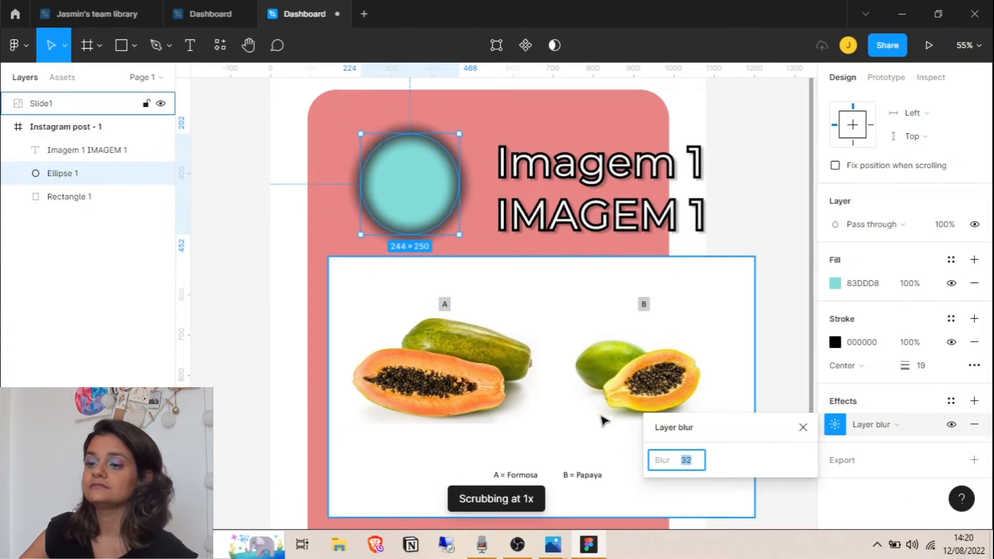
click(880, 391)
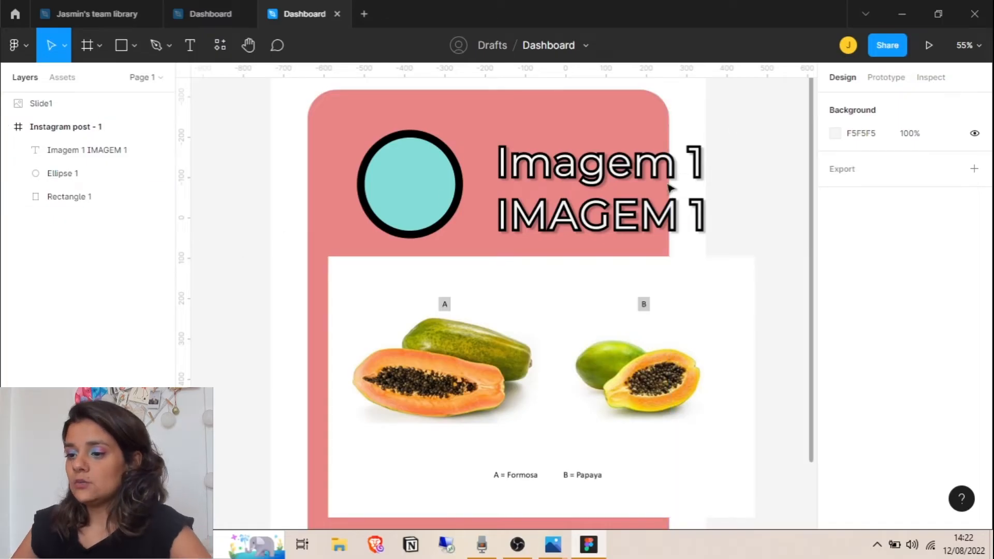
Select the Imagem 1 heading text layer
click(581, 182)
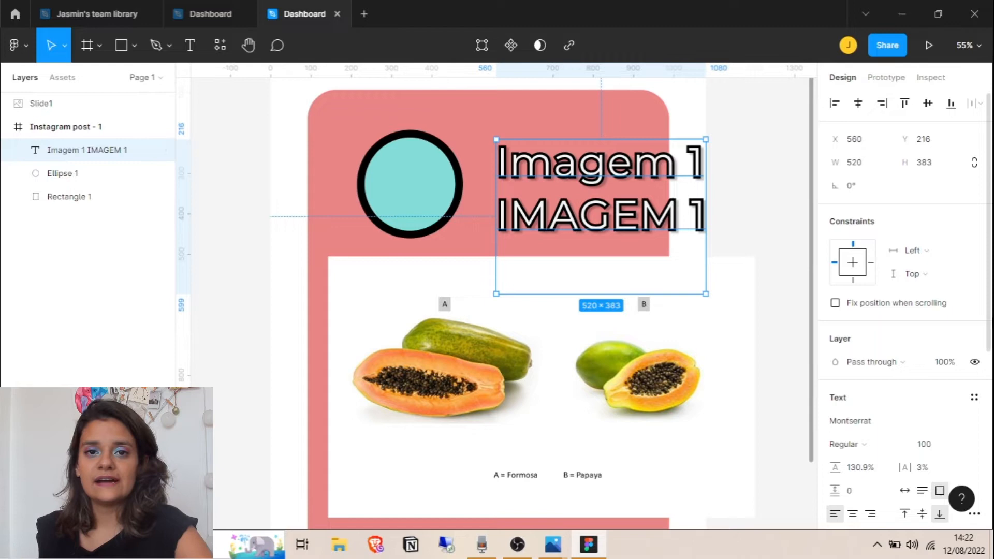
scroll(928, 210, down, 5)
Check the font list without changes, then run the Font Preview plugin from Resources > Plugins
click(975, 206)
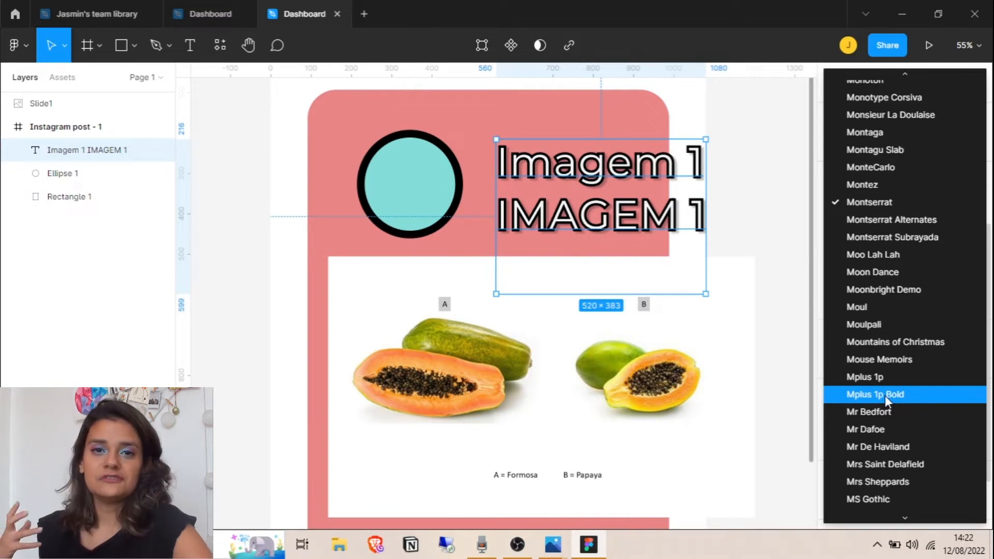
click(734, 164)
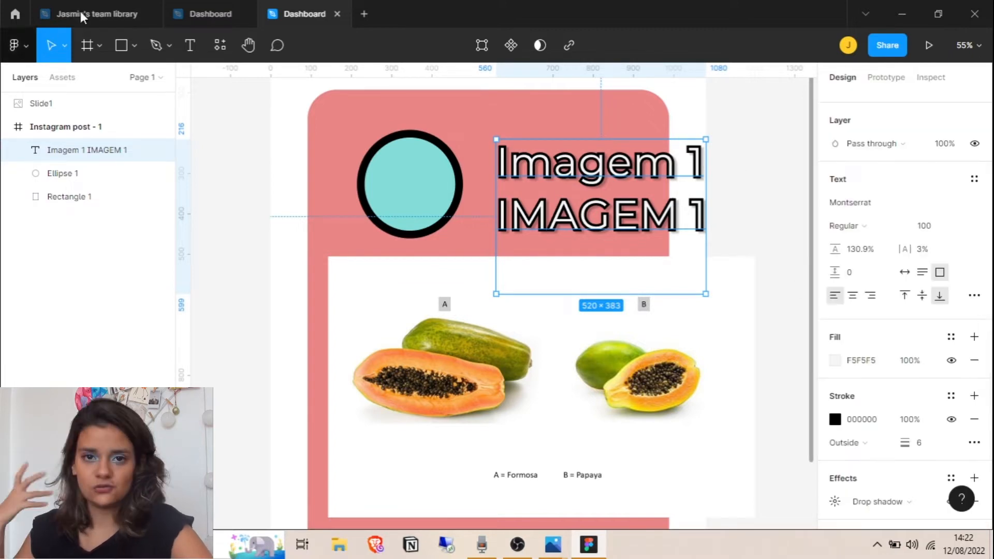
click(221, 45)
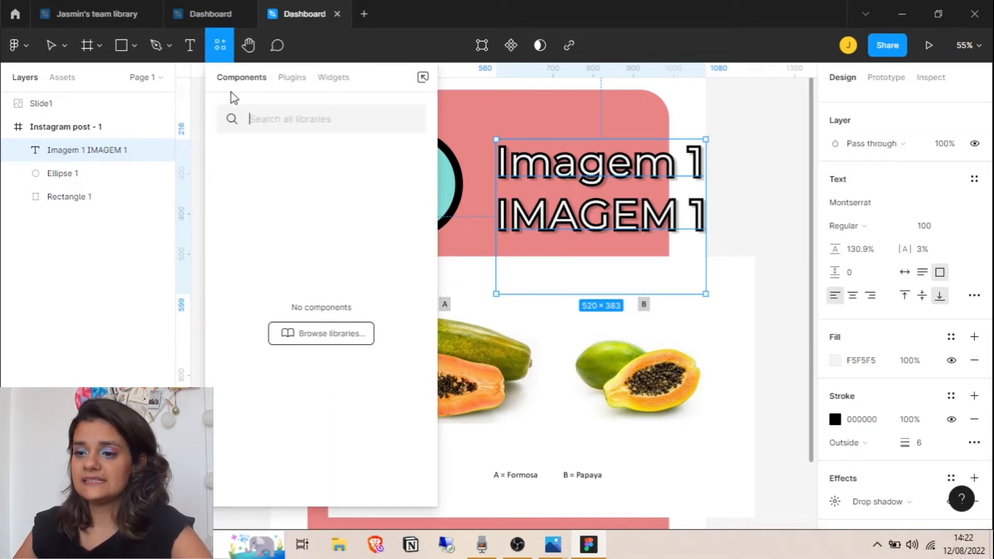
click(301, 80)
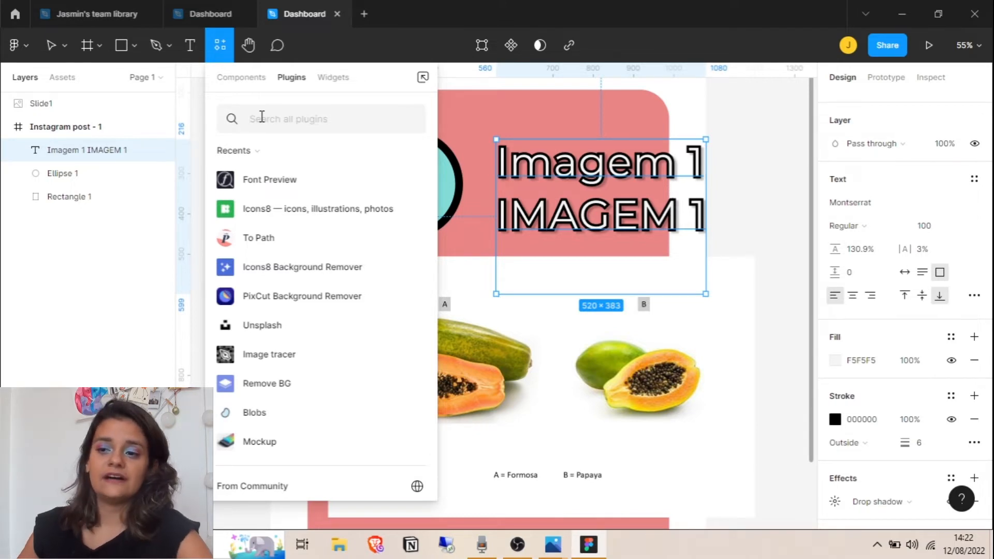
click(407, 182)
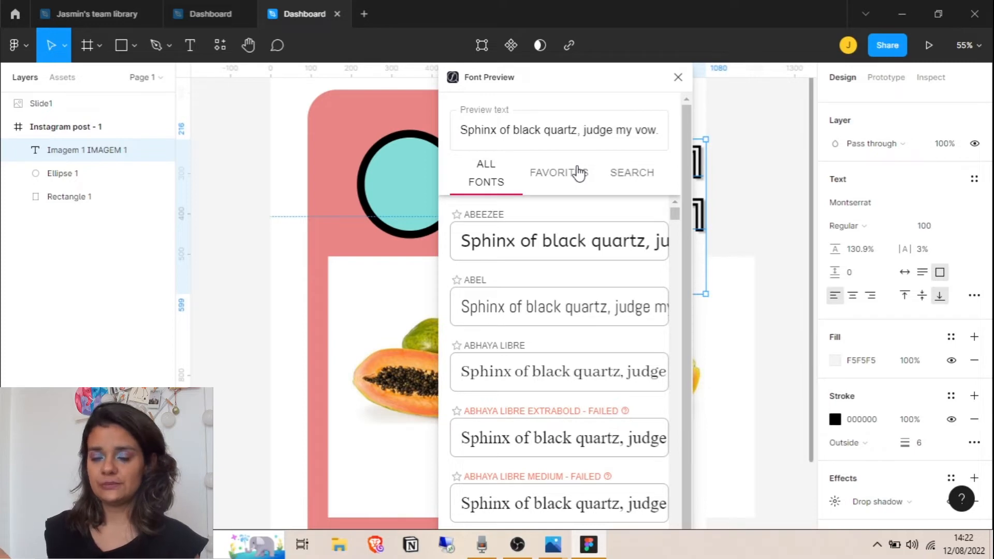
Set the Font Preview sample text to 'Imagem' and scroll through the font previews
triple_click(573, 137)
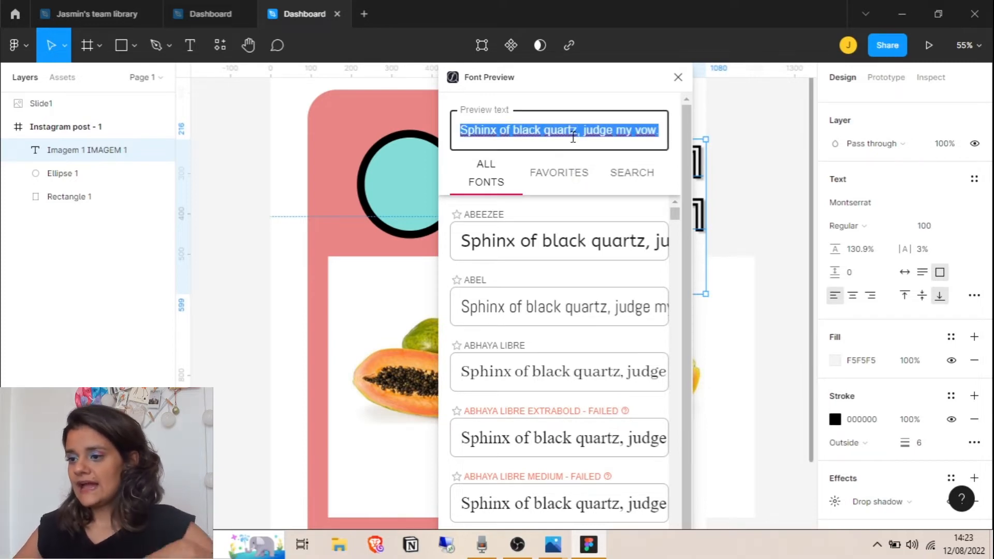
text(iMAGEN)
key(BackSpace)
key(BackSpace)
key(BackSpace)
key(BackSpace)
key(BackSpace)
key(BackSpace)
text(Image)
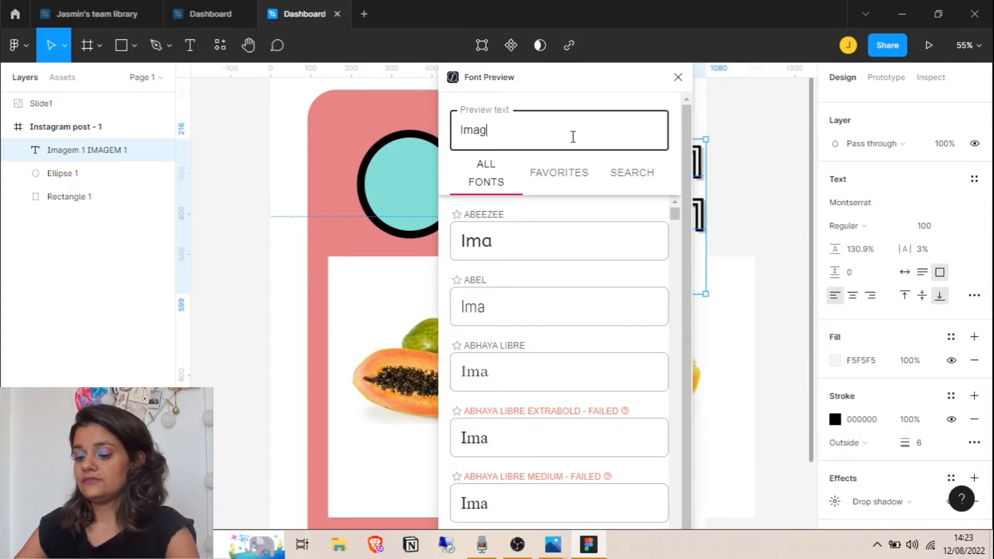
key(BackSpace)
key(BackSpace)
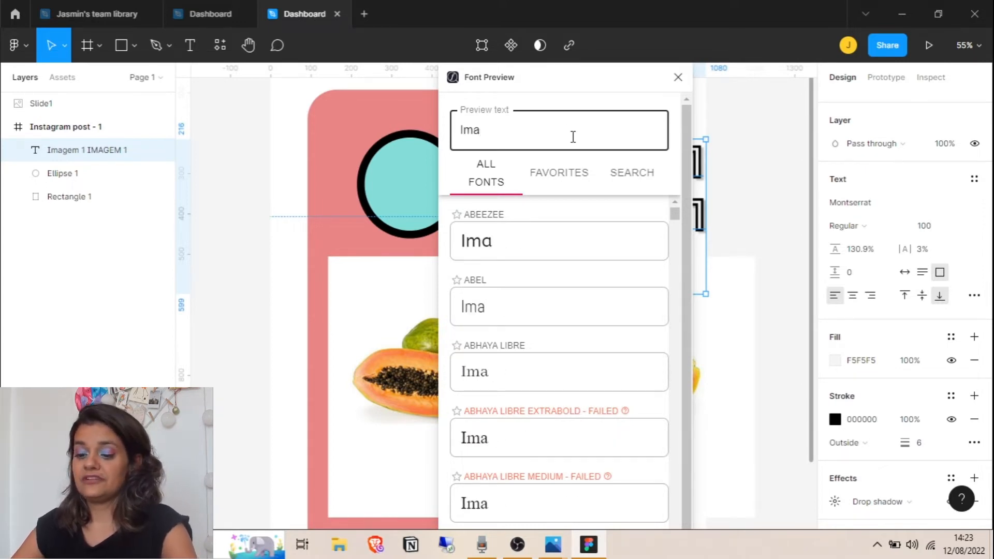
text(gem 1)
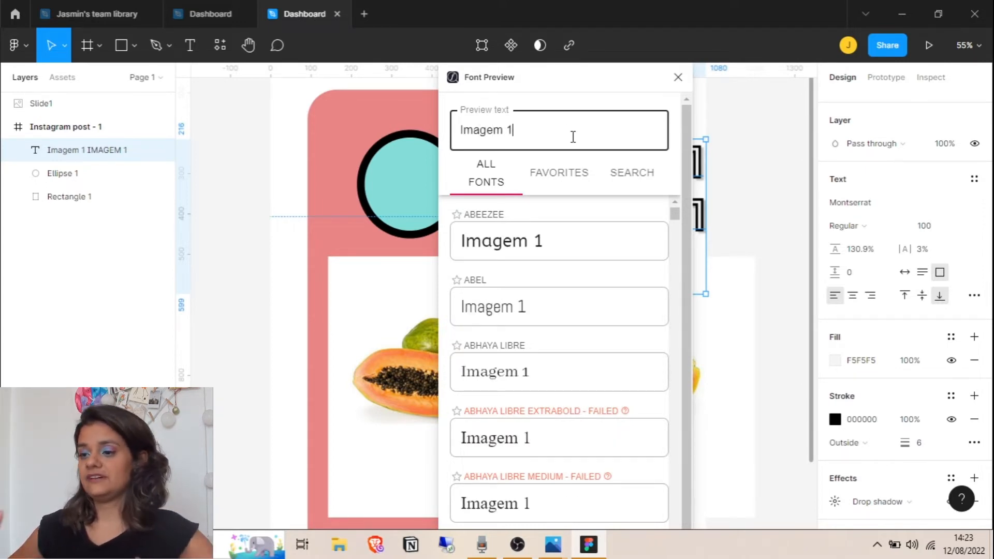
mouse_move(597, 96)
mouse_down()
mouse_move(566, 104)
mouse_move(581, 95)
mouse_up()
scroll(596, 318, down, 4)
scroll(569, 326, down, 5)
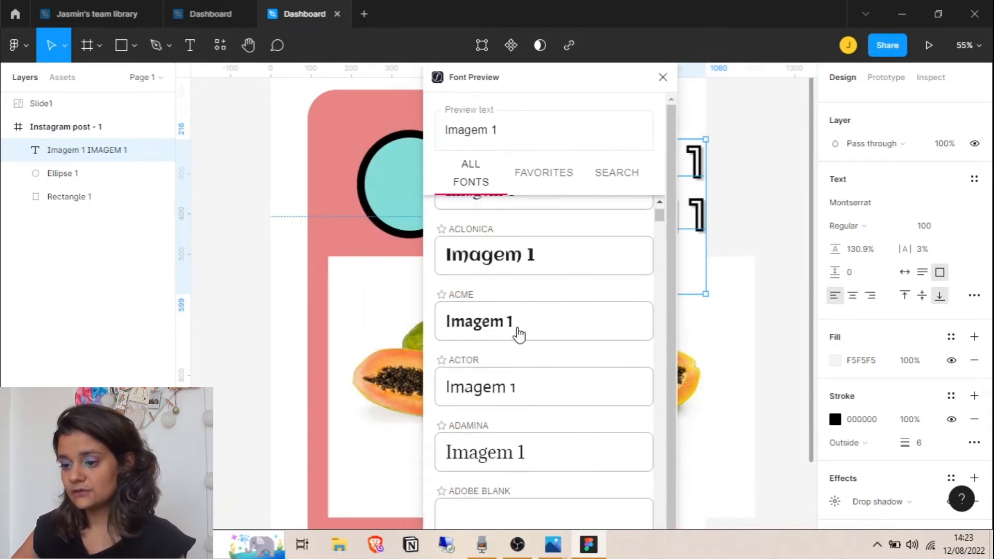
scroll(517, 261, down, 10)
scroll(517, 261, down, 20)
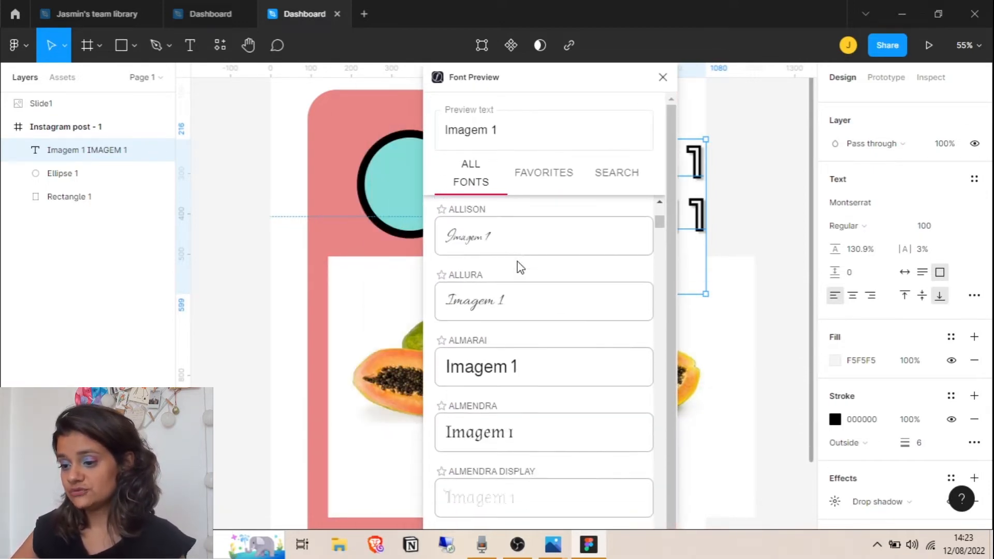
Close the font previewer and plugins list, then select the papaya picture
click(663, 77)
click(219, 45)
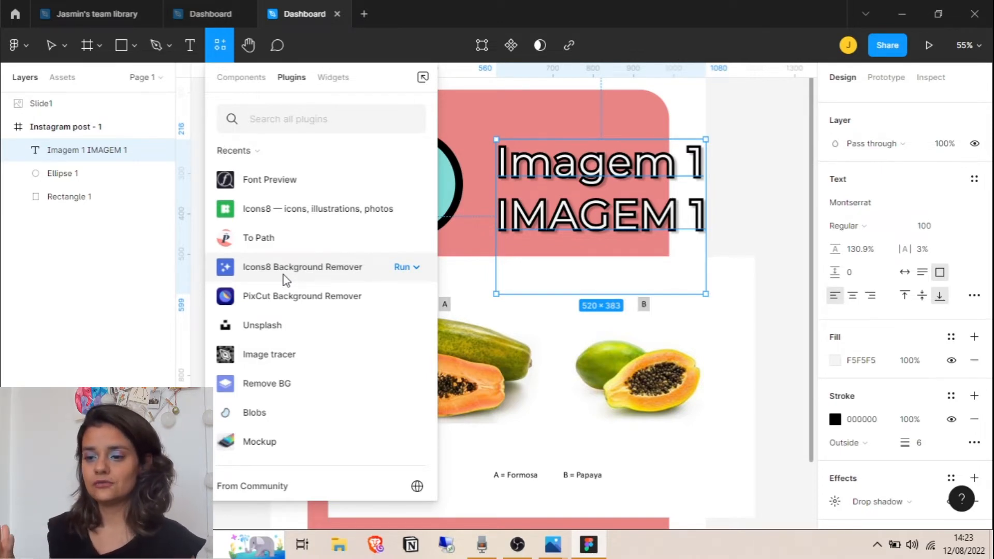
click(750, 149)
click(494, 358)
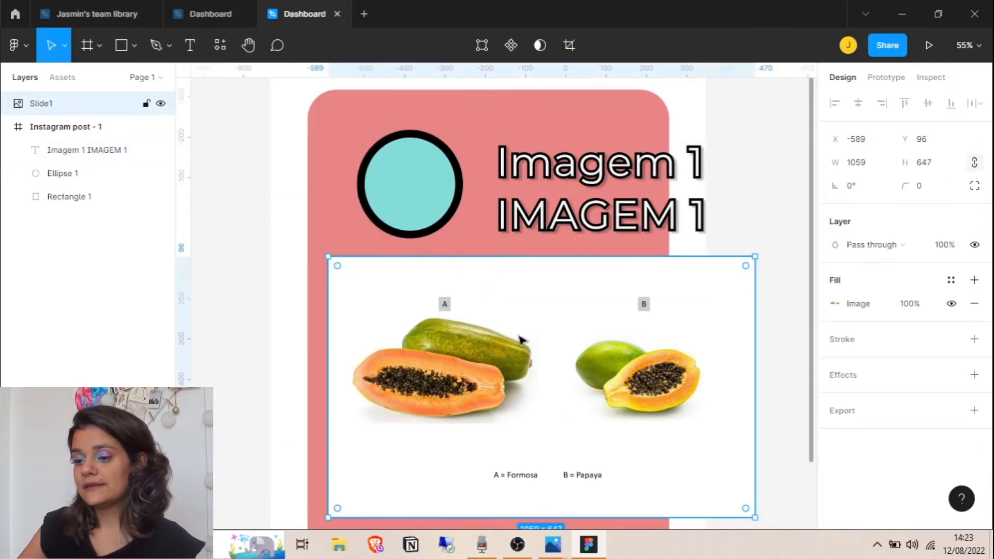
Crop the papaya picture to 555 × 351 so only Formosa papaya A remains
click(852, 303)
click(662, 213)
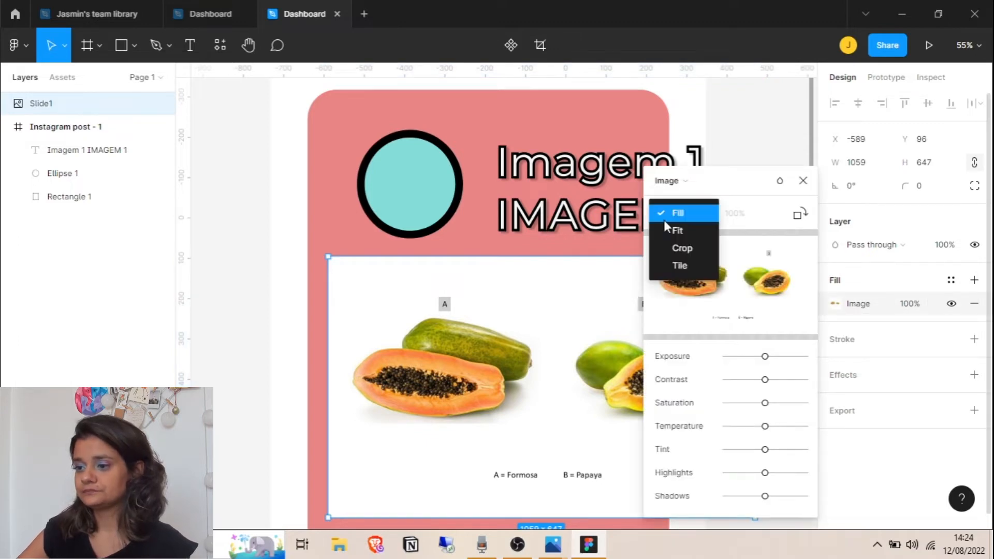
click(696, 247)
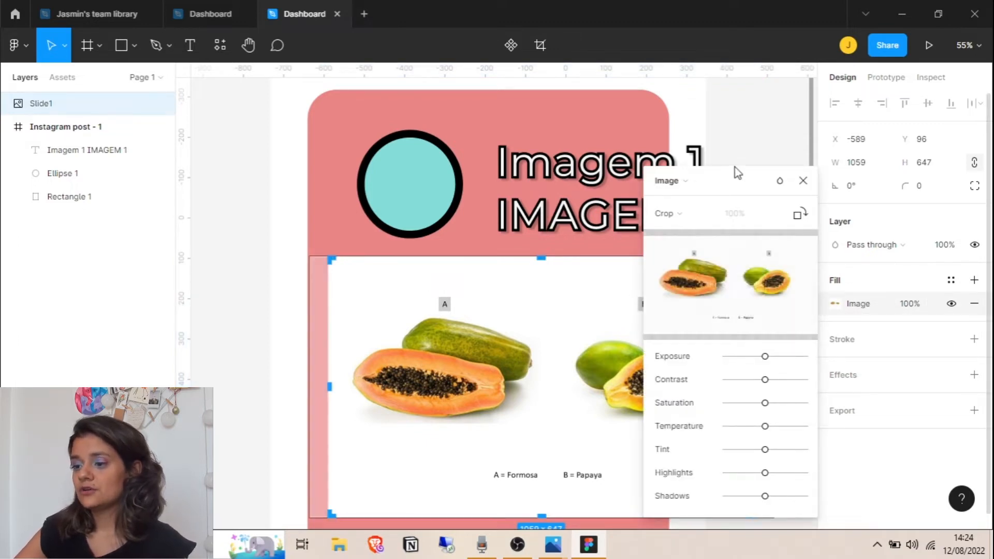
drag(723, 179, 896, 154)
drag(748, 387, 551, 409)
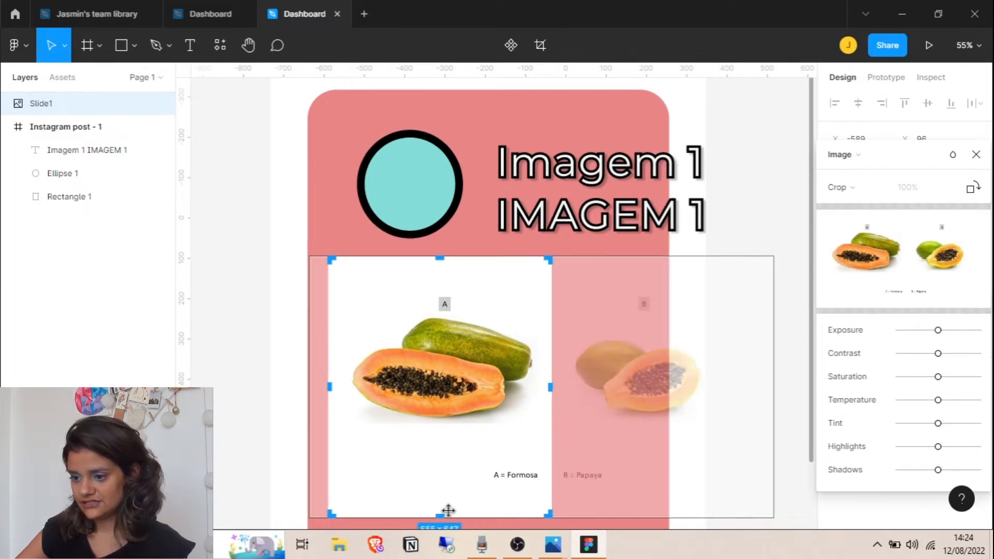
drag(442, 512, 442, 432)
drag(434, 257, 439, 295)
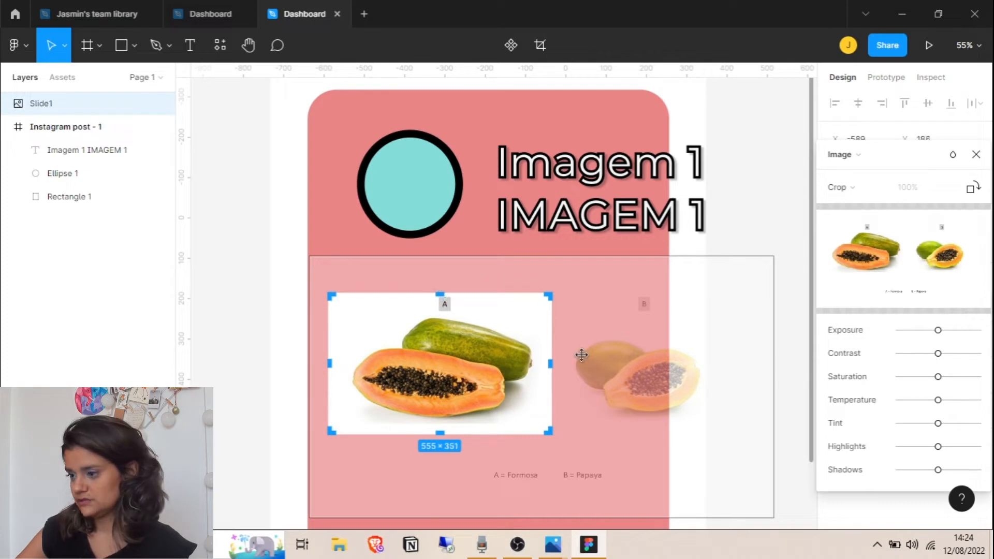
key(Return)
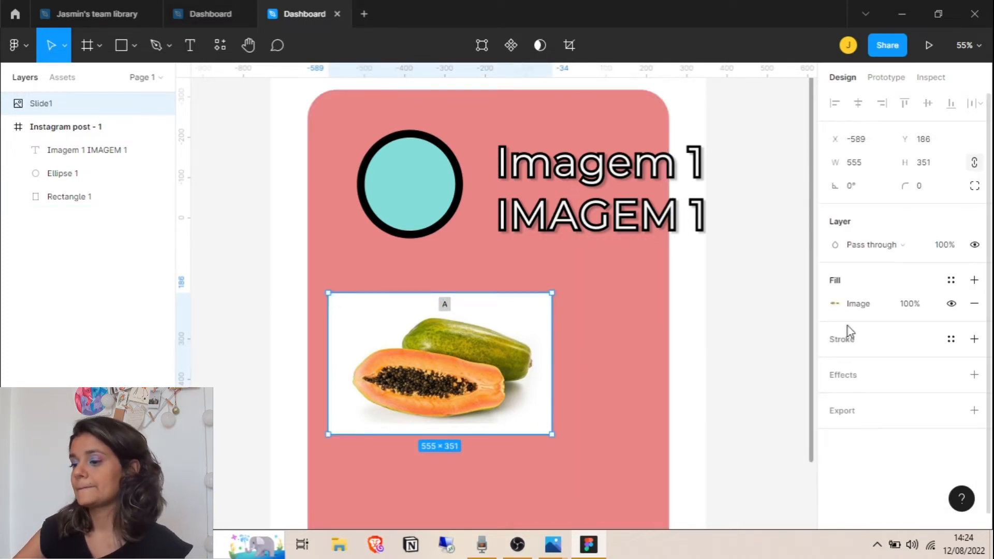
Adjust the cropped picture's exposure in its image fill settings
click(849, 306)
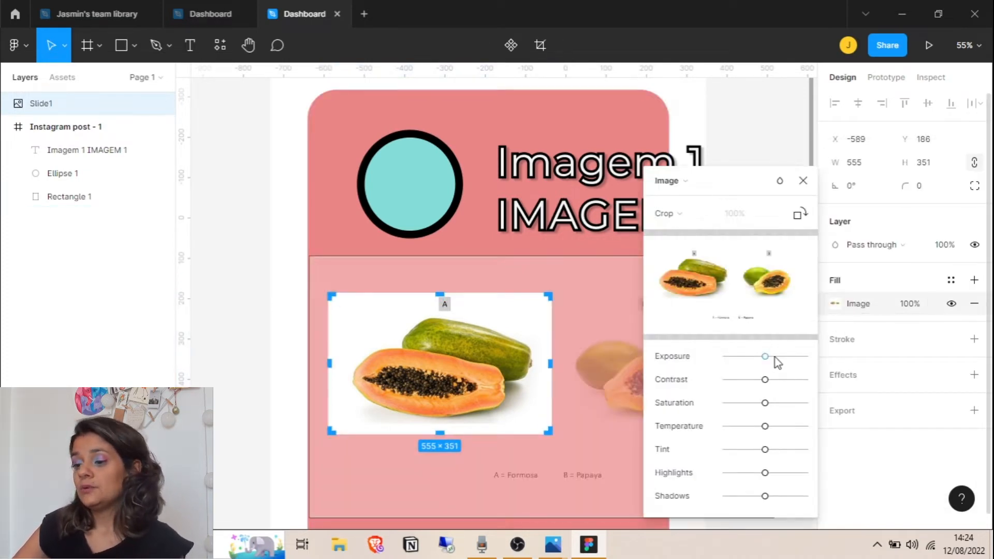
drag(777, 356, 768, 409)
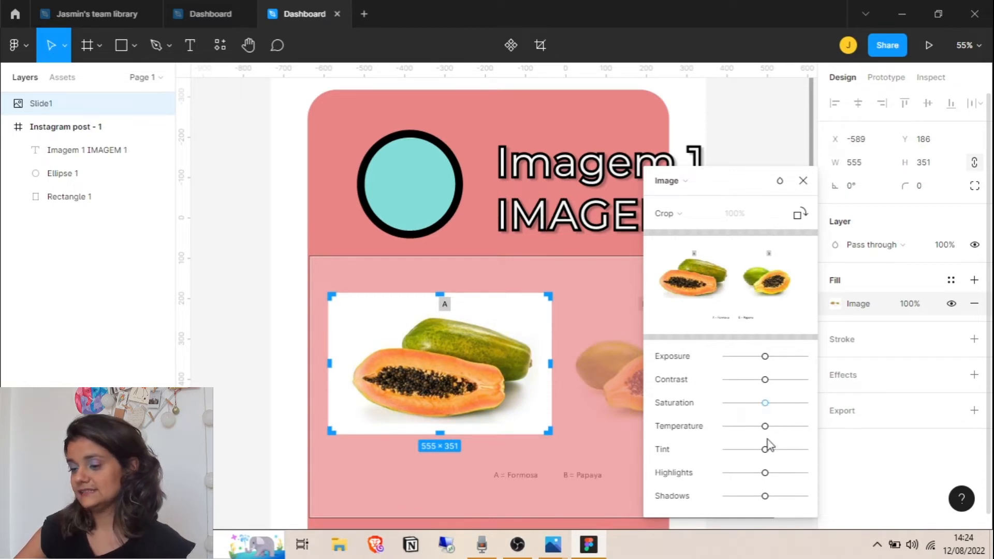
click(803, 180)
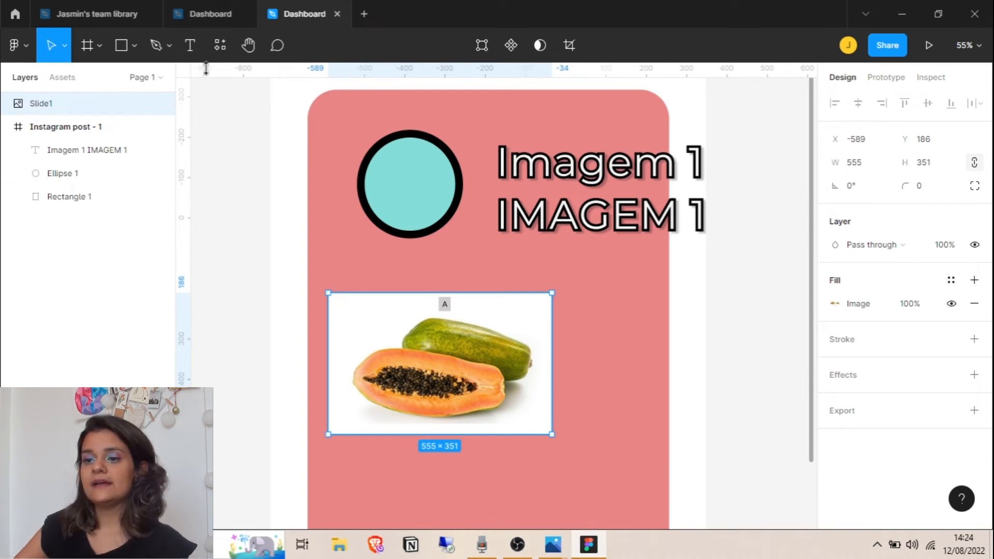
click(218, 49)
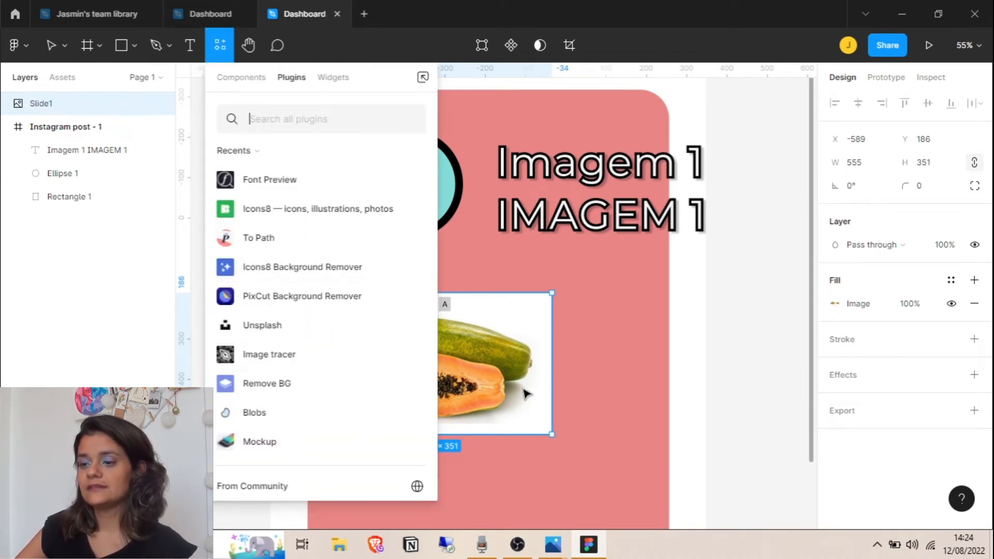
Remove the papaya's white background with Icons8 Background Remover and enlarge it to 796 × 593
click(405, 267)
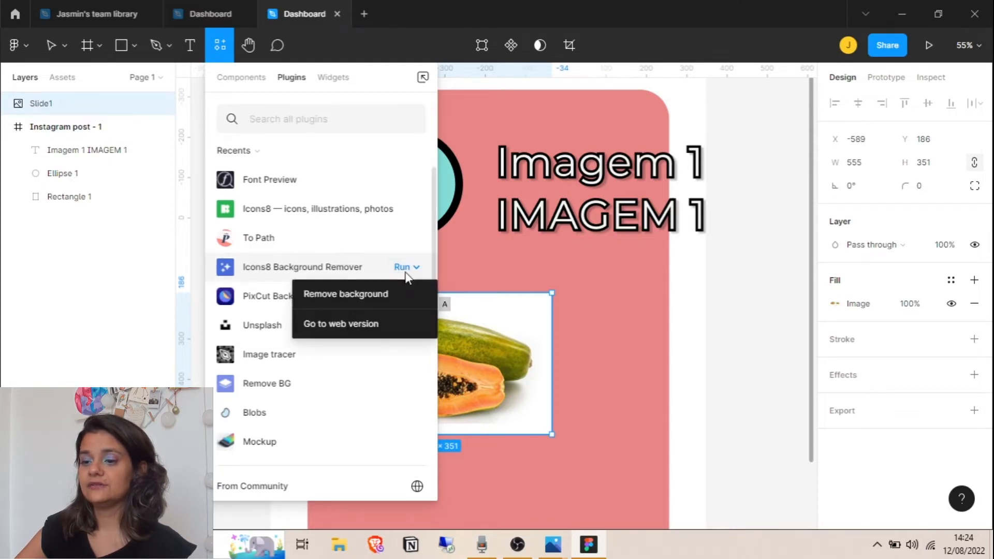
click(390, 293)
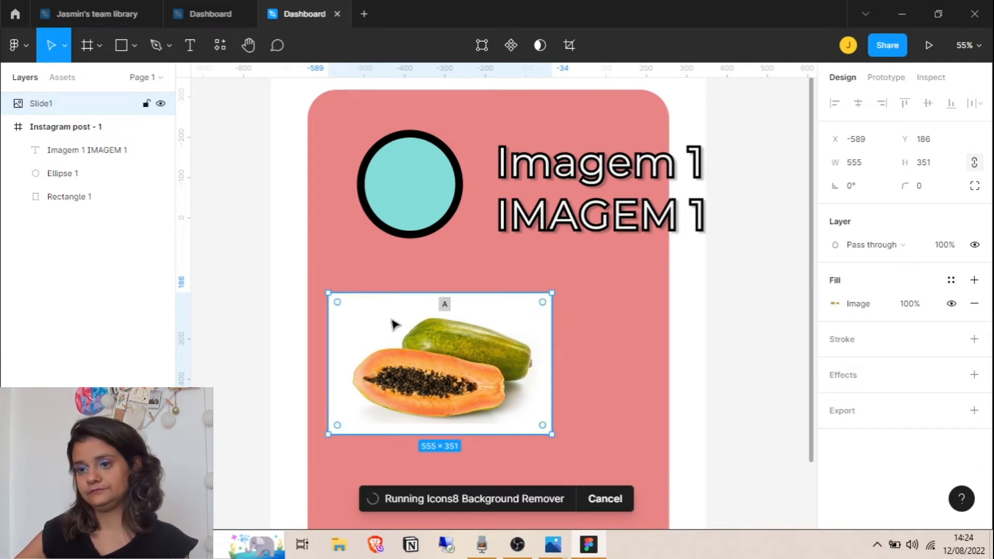
drag(552, 435, 643, 489)
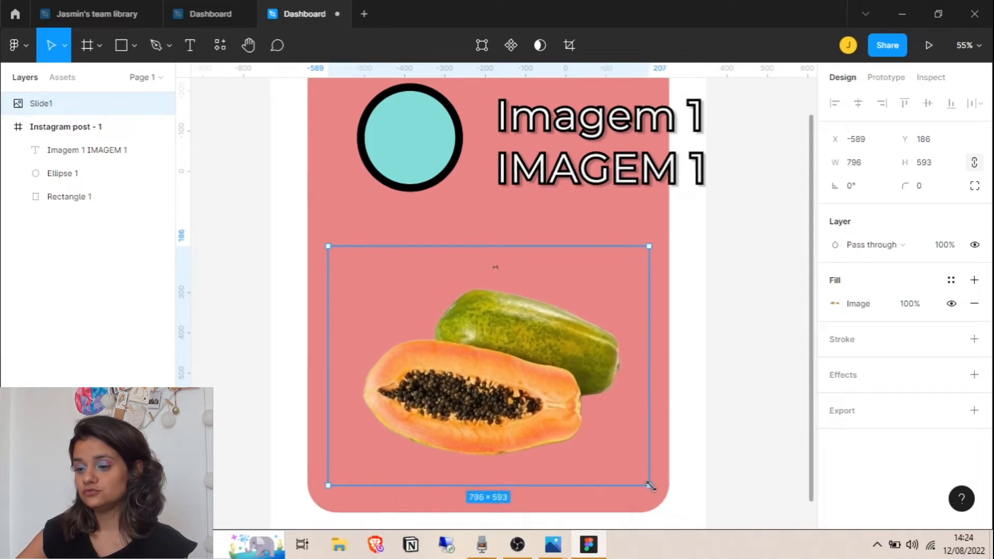
double_click(596, 176)
Delete the second 'IMAGEM 1' line and shrink the heading's text box to one line
triple_click(596, 176)
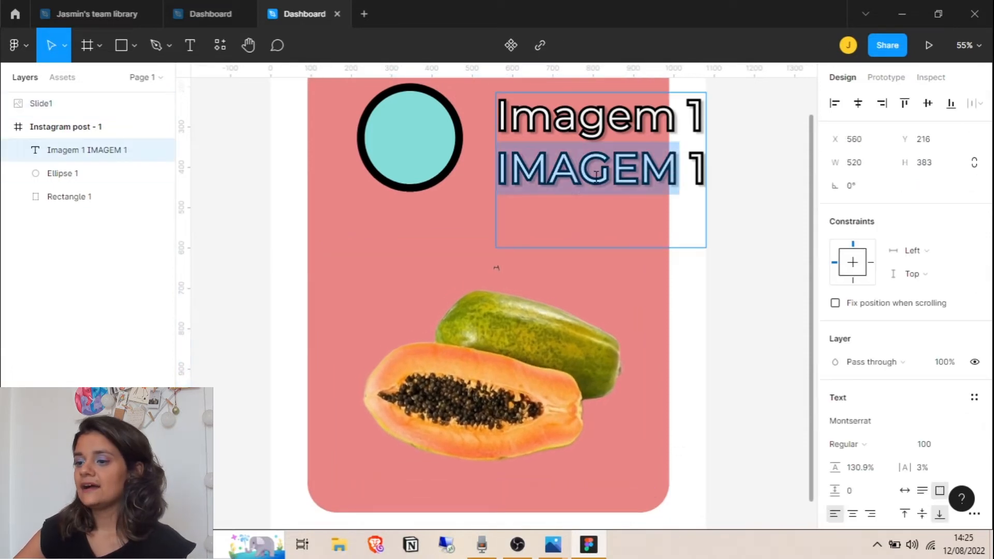
key(BackSpace)
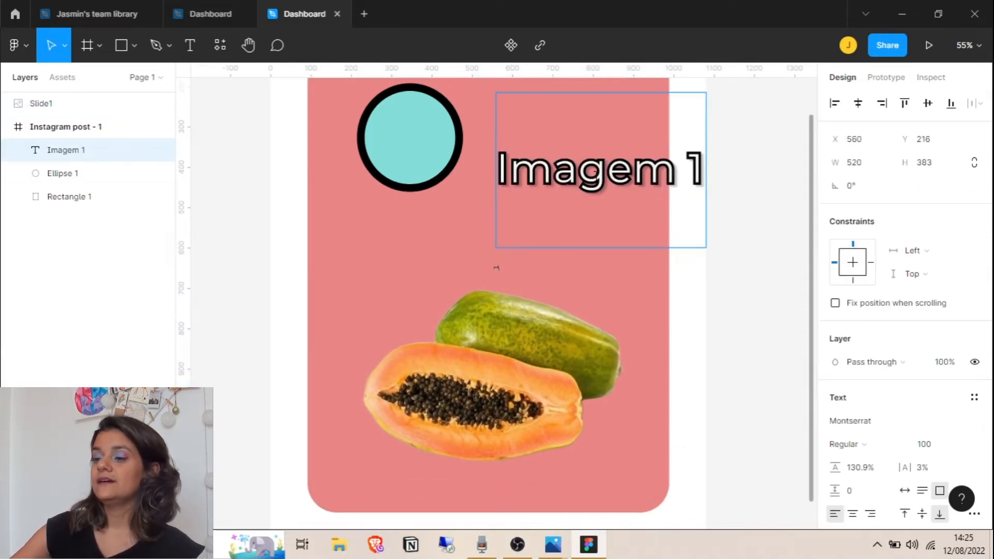
drag(638, 247, 647, 153)
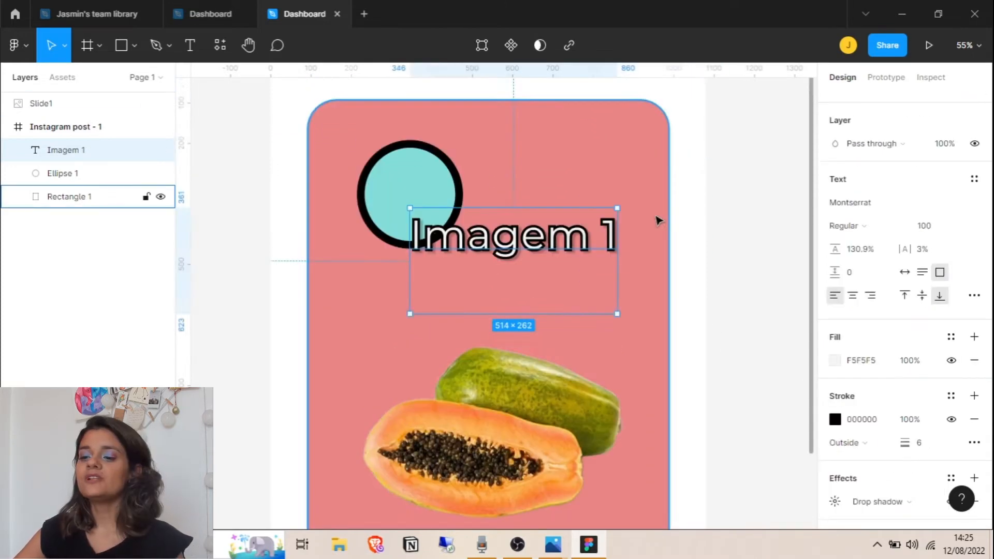
click(657, 221)
scroll(688, 286, down, 2)
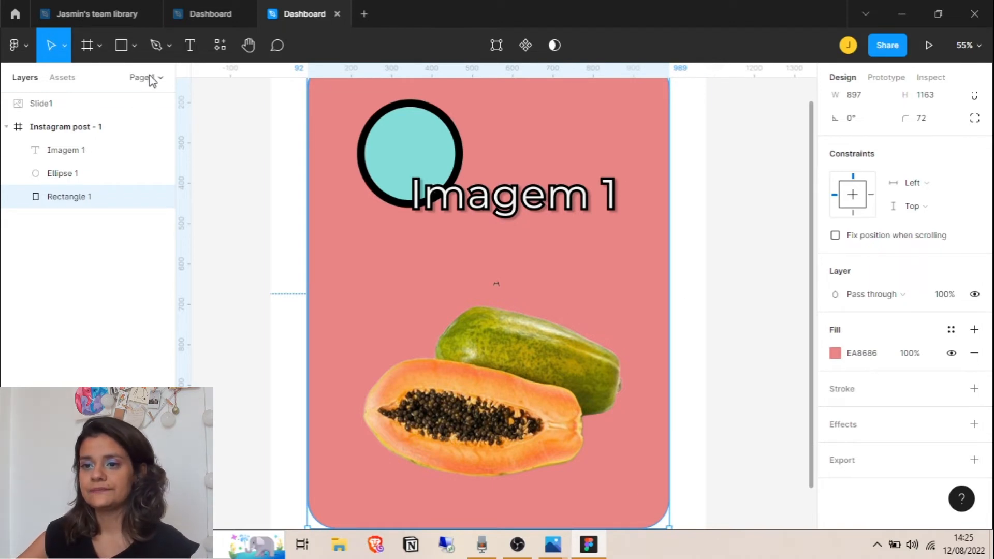
Draw a 534 × 61.4 curved Vector 1 arc with the Pen tool beneath the heading
click(156, 46)
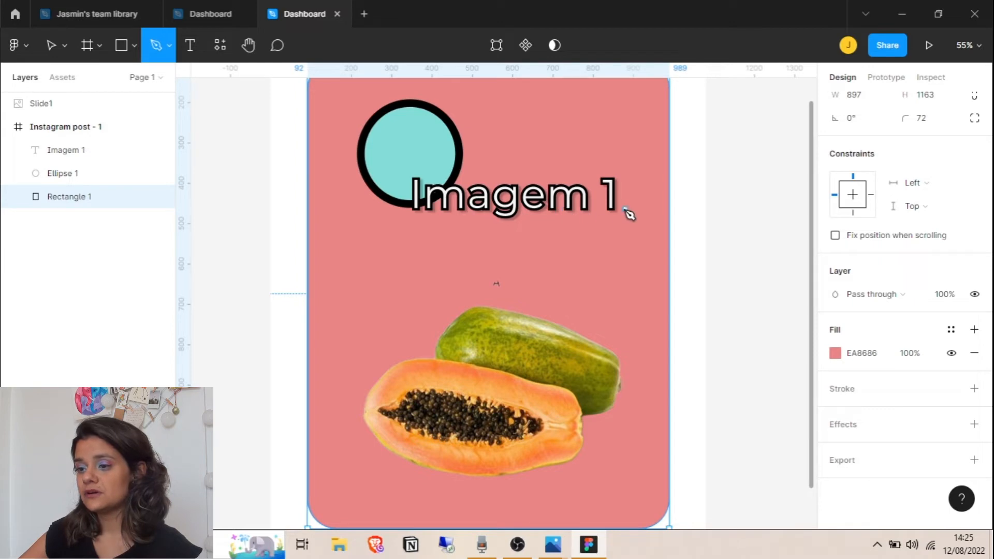
click(405, 300)
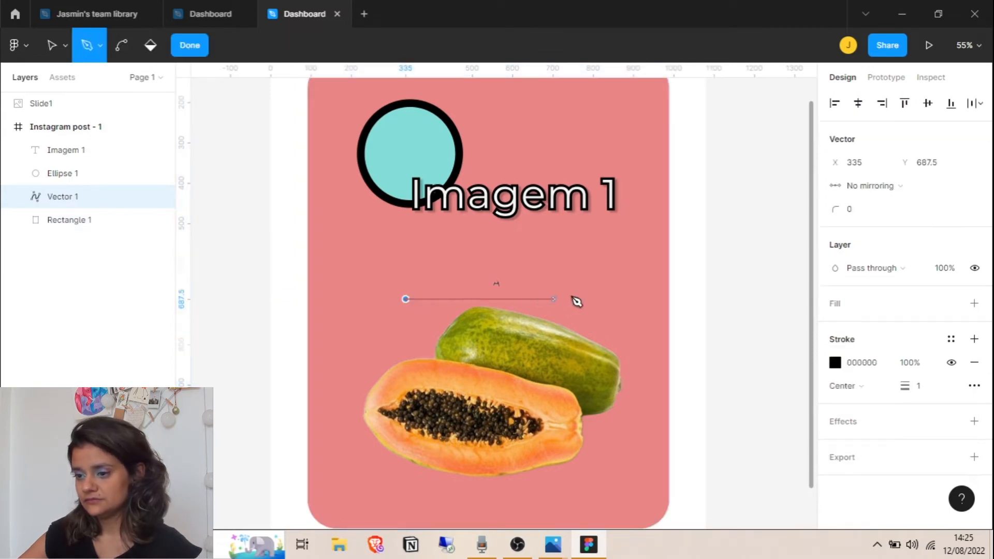
click(621, 299)
click(620, 314)
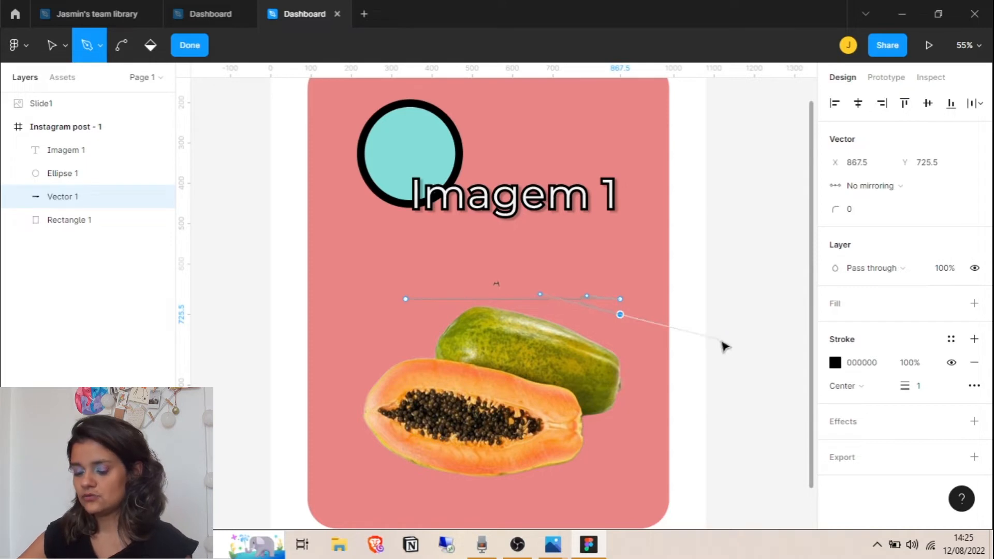
key(ctrl+z)
key(ctrl+z)
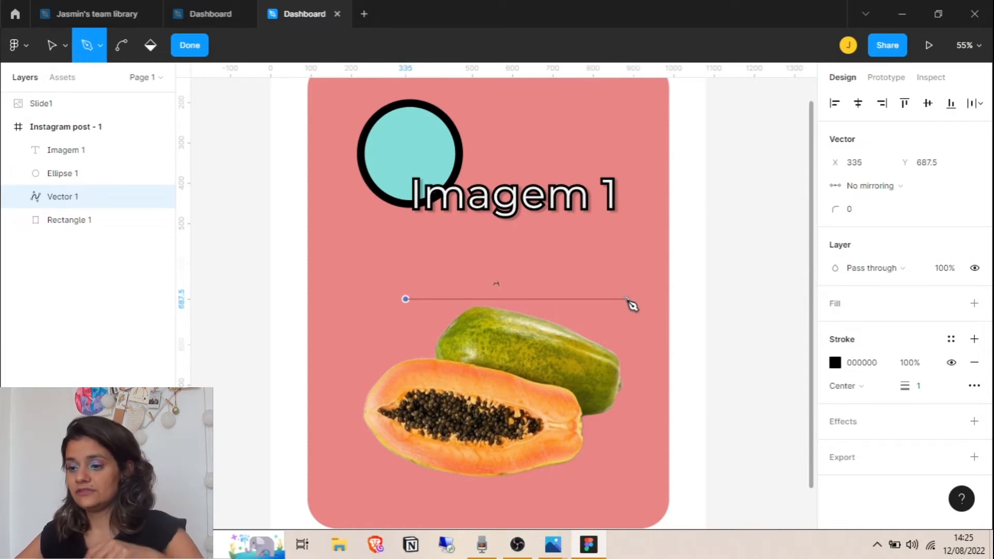
drag(621, 299, 745, 360)
key(Escape)
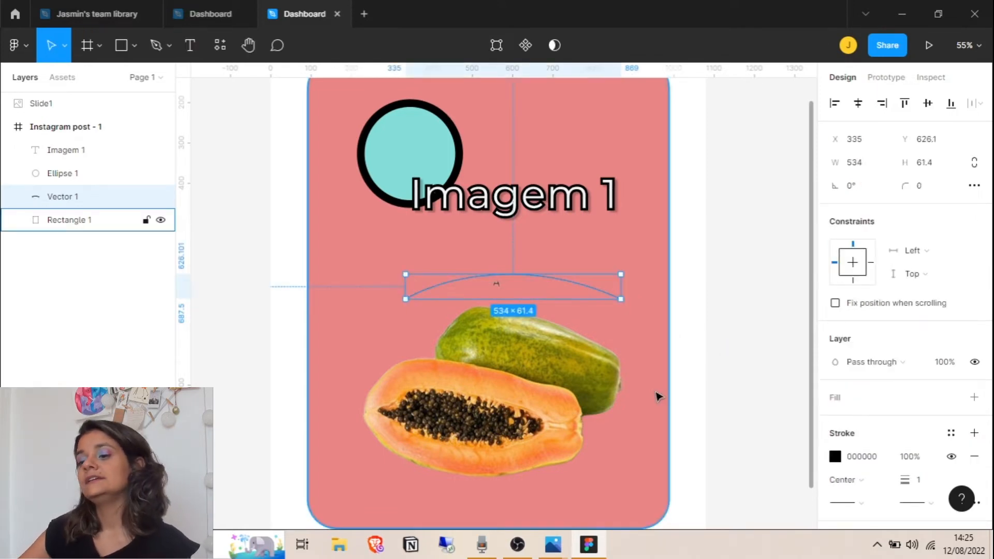
shift+click(558, 210)
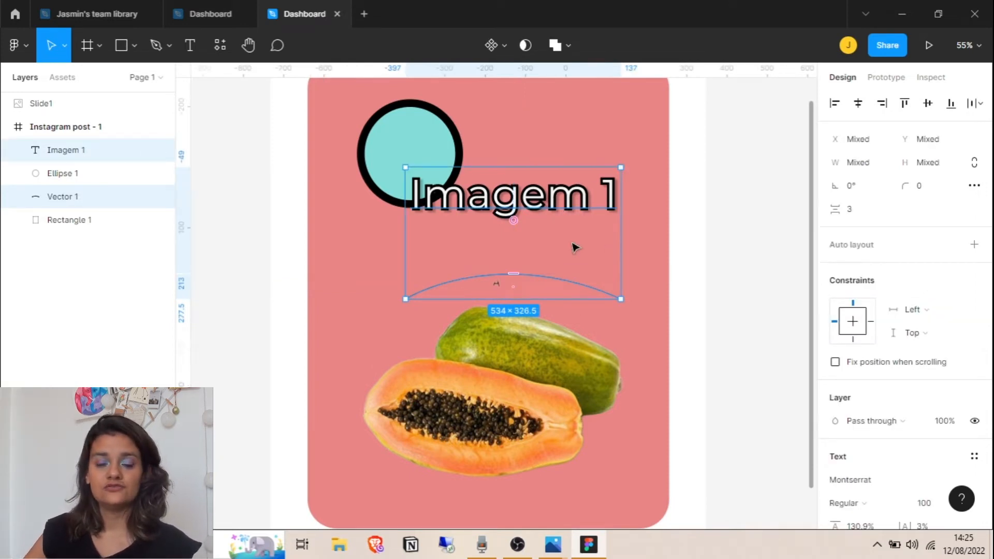
click(220, 46)
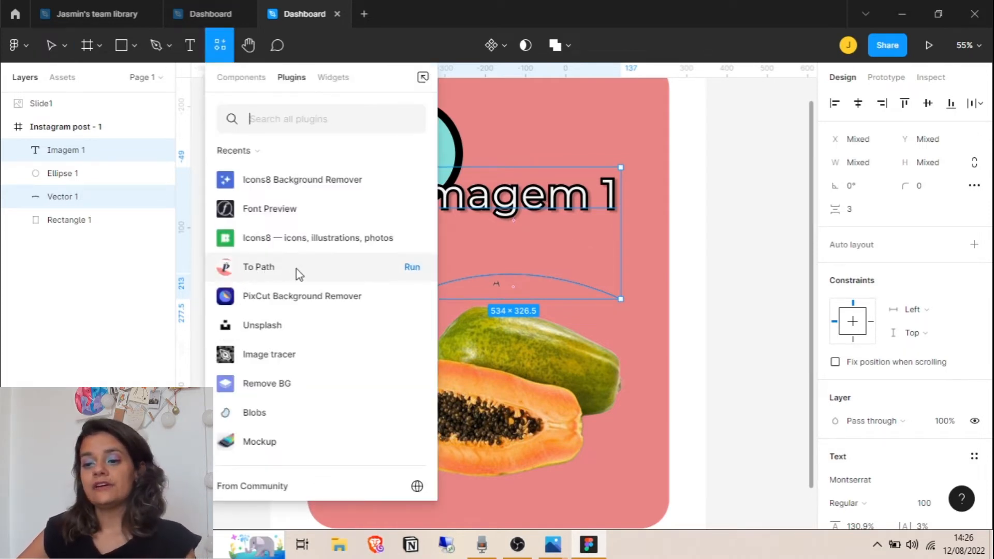
Link the Imagem 1 text onto the curve with the To Path plugin, creating a Linked Path Group
click(413, 267)
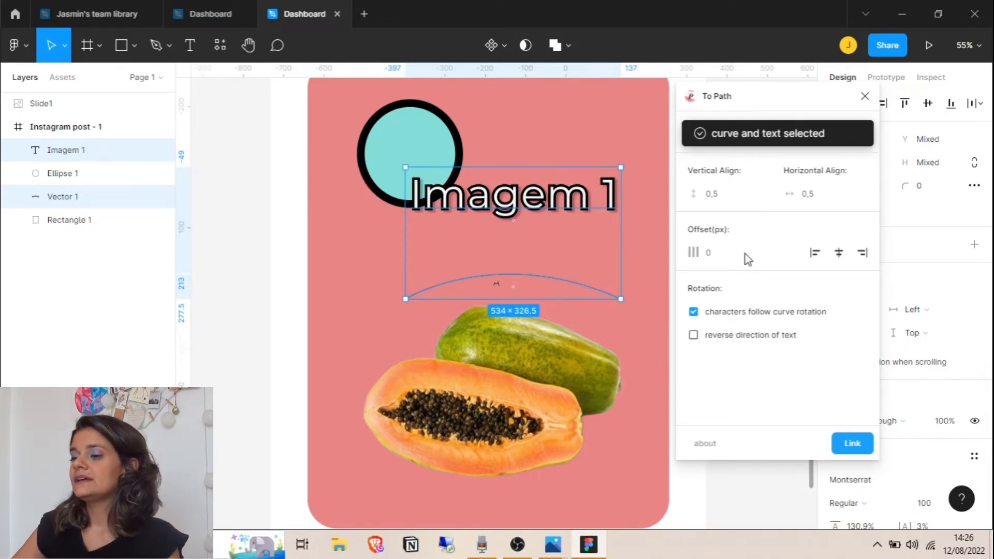
click(852, 444)
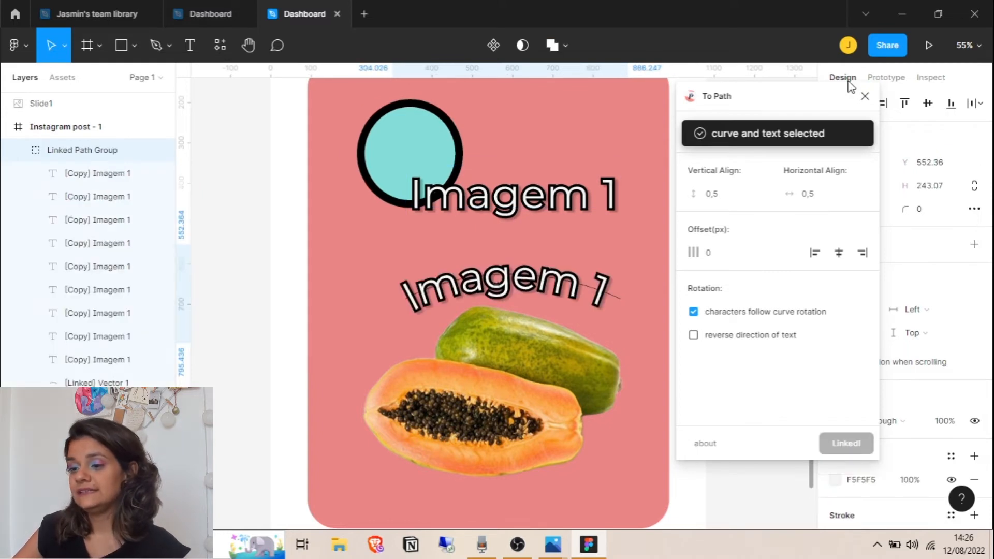
click(865, 96)
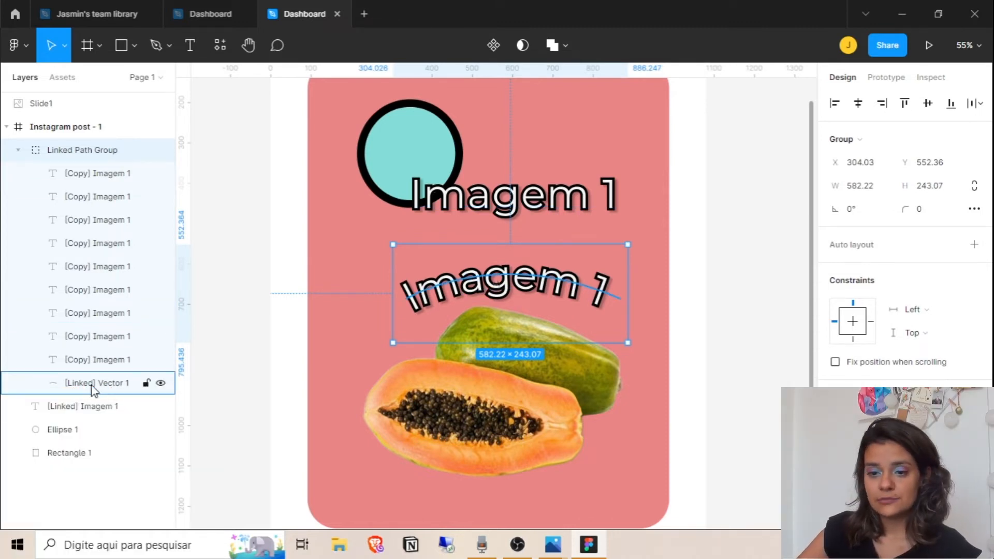
Delete the linked Vector 1 guide curve, then zoom in and select the papaya image
click(94, 382)
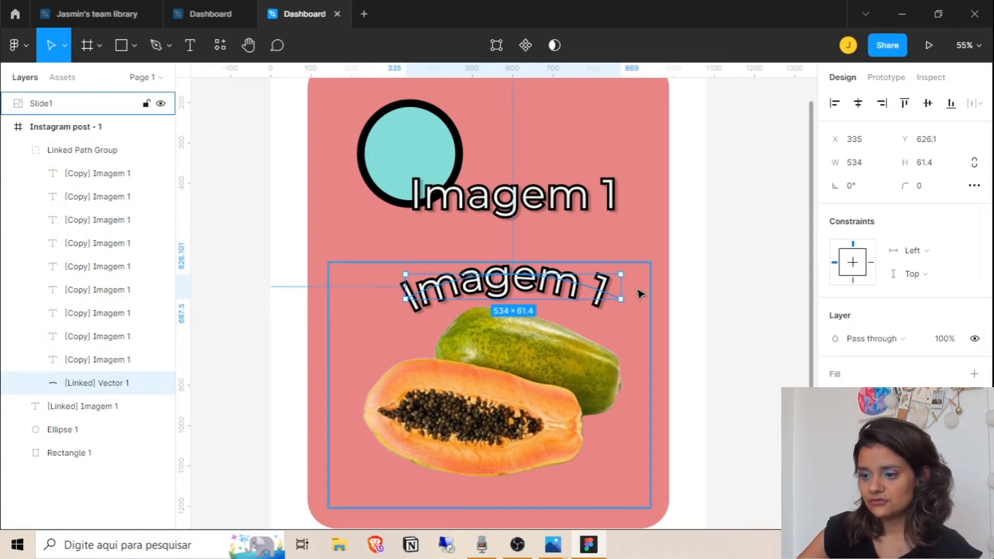
key(Delete)
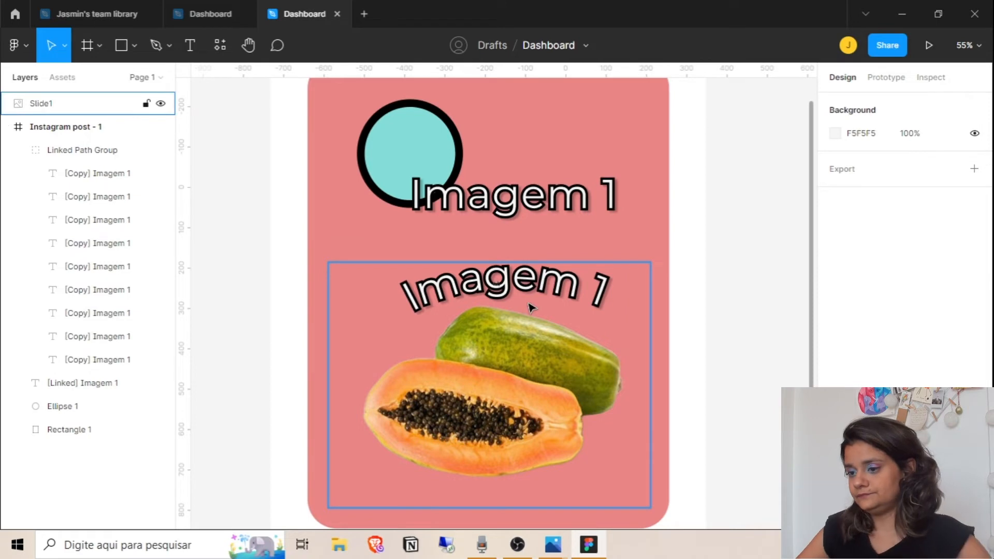
scroll(537, 309, up, 8)
scroll(537, 327, up, 1)
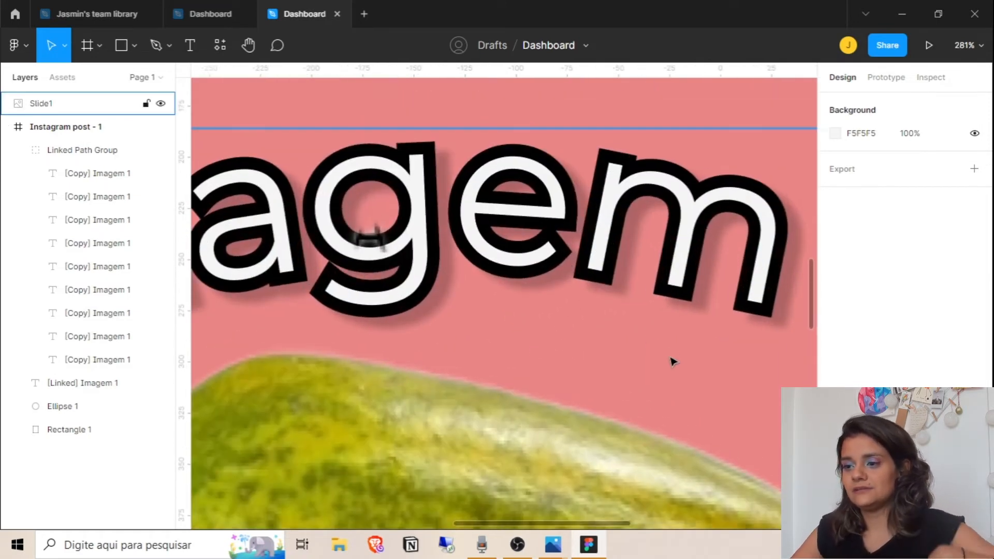
double_click(399, 205)
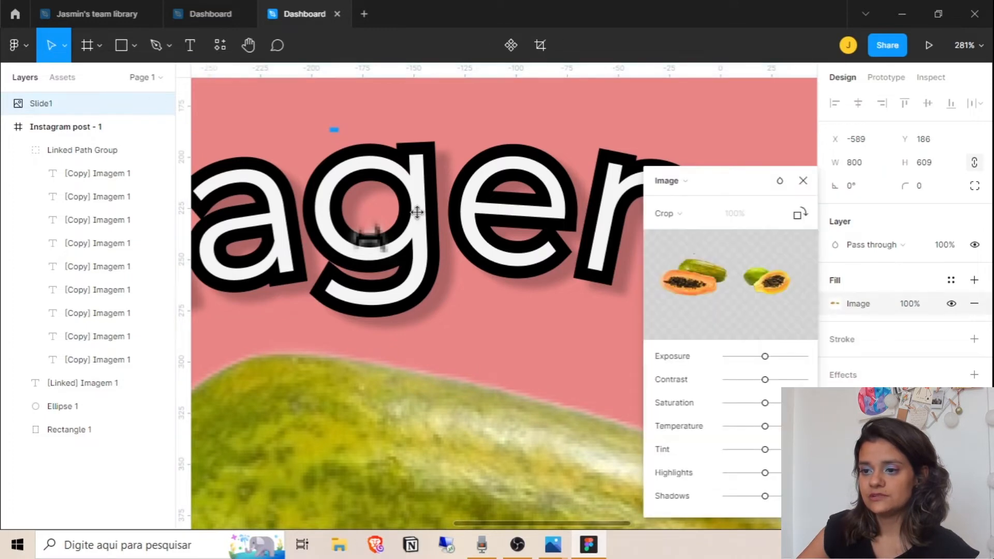
click(21, 145)
Send the Slide1 papaya image to the bottom of the layers and straighten the arched g
drag(64, 106, 67, 243)
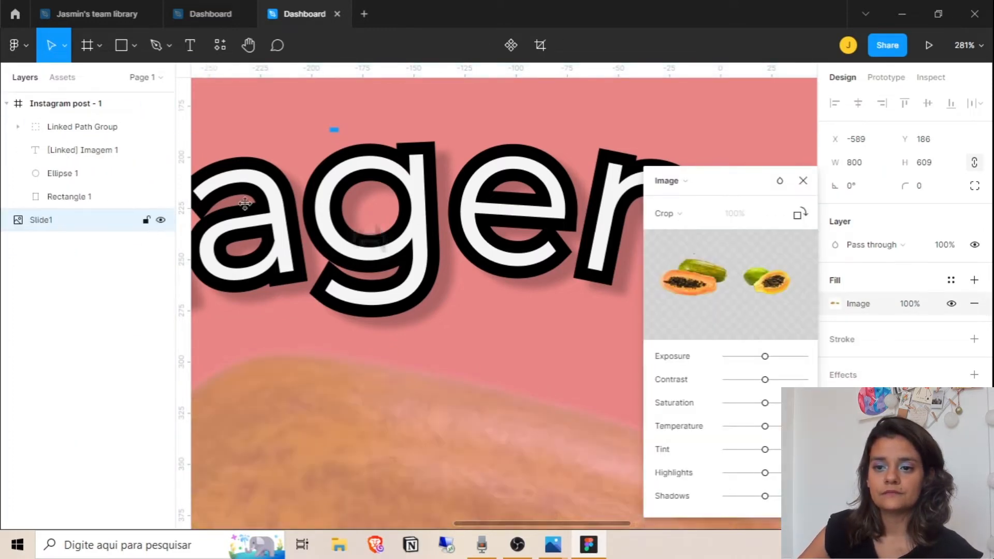
key(Escape)
ctrl+click(412, 211)
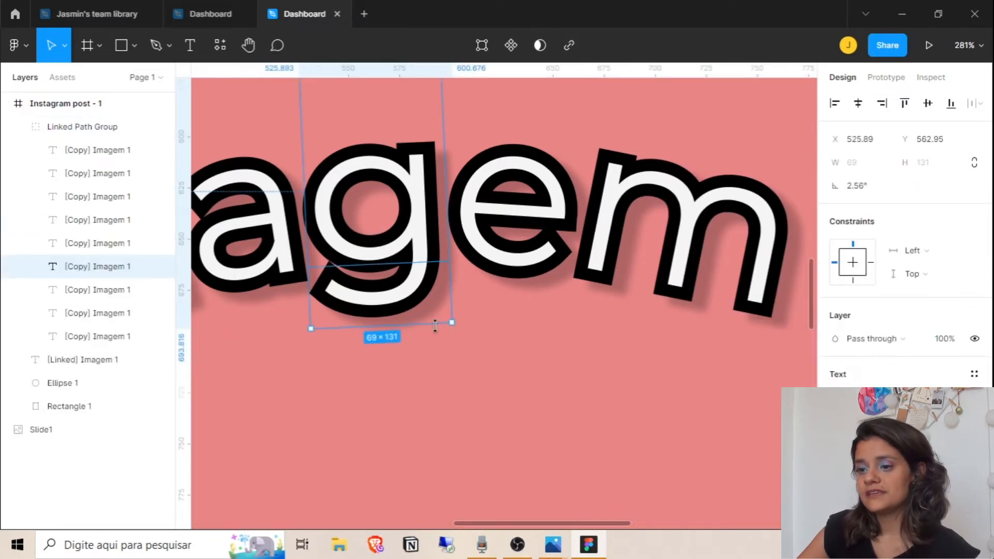
drag(454, 326, 436, 335)
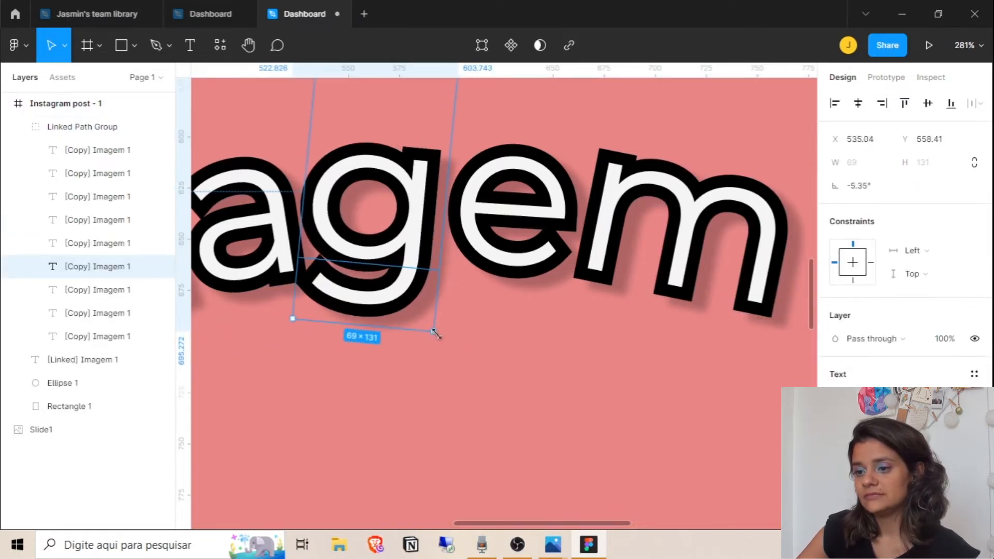
mouse_move(410, 241)
mouse_down()
mouse_move(411, 347)
mouse_move(406, 244)
mouse_up()
drag(440, 343, 452, 346)
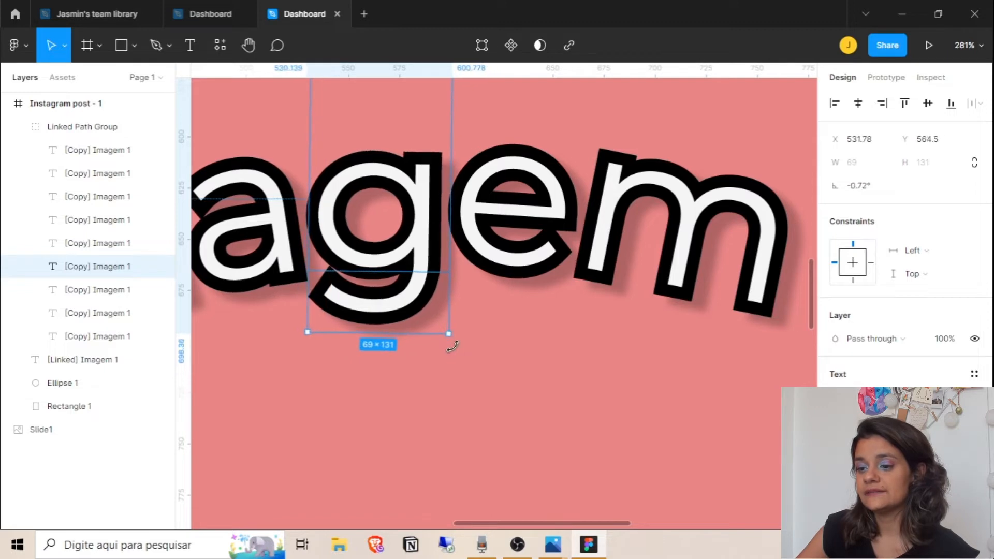
scroll(543, 358, down, 5)
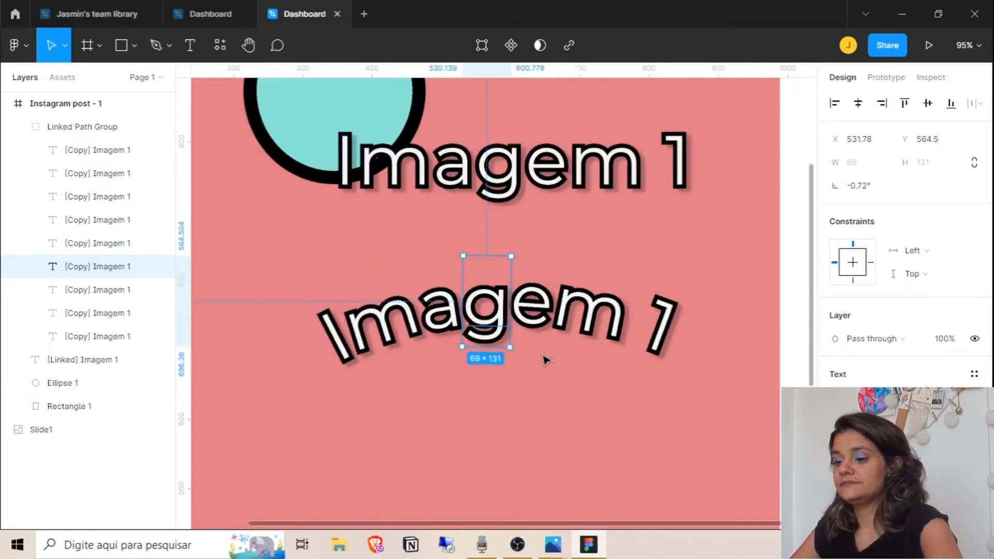
scroll(546, 360, down, 3)
drag(504, 328, 504, 326)
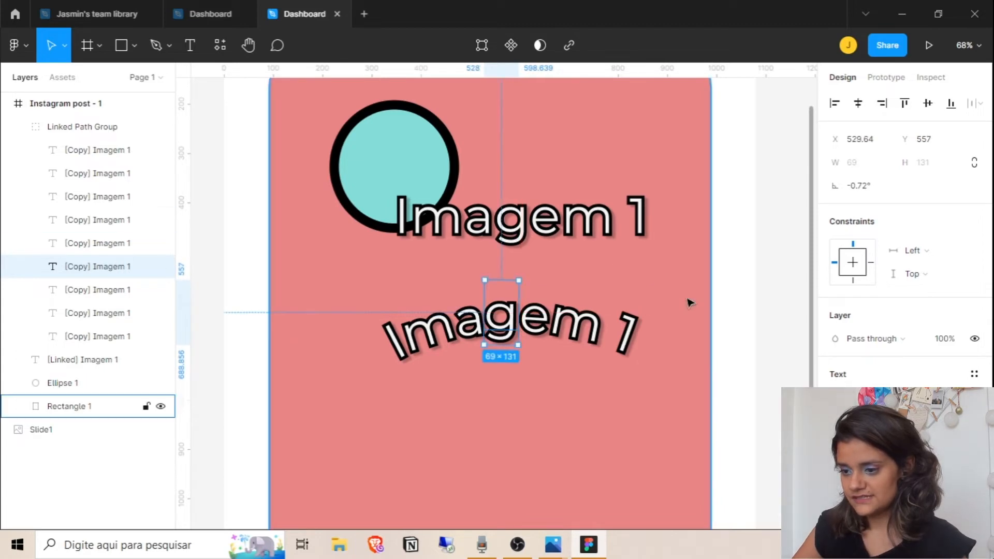
Select the coral card rectangle
click(708, 309)
scroll(696, 251, down, 1)
scroll(695, 251, down, 2)
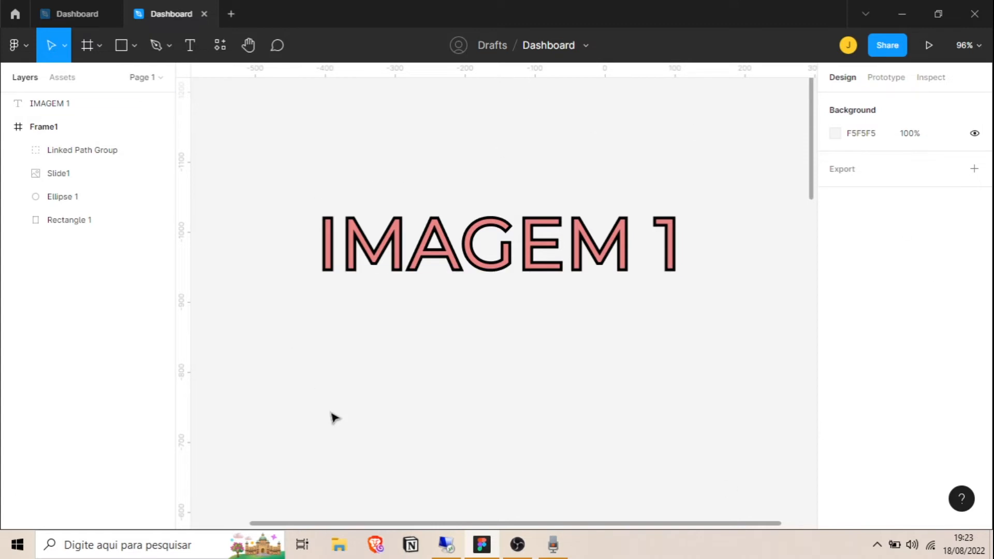
Convert the IMAGEM 1 text's stroke into vector outlines with Outline stroke
click(489, 253)
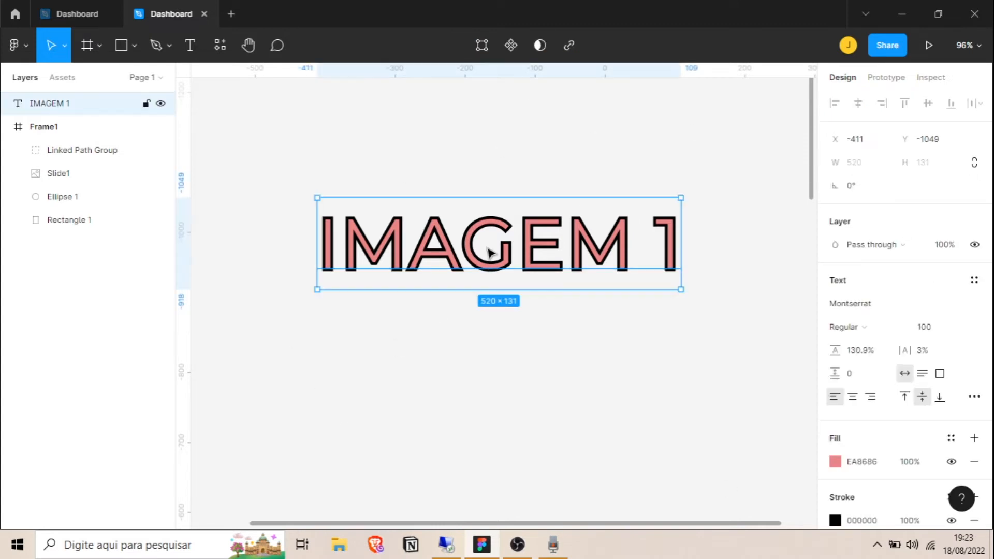
right_click(513, 258)
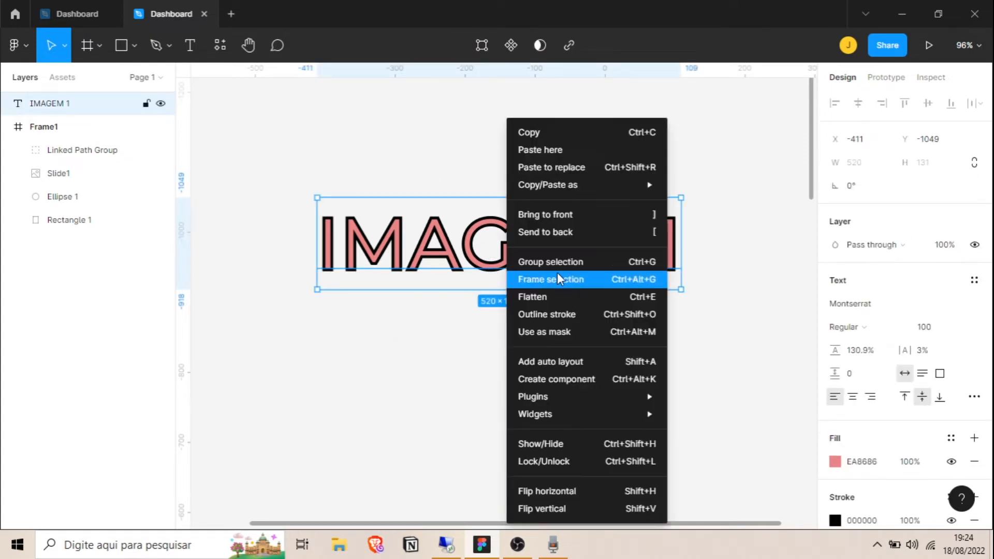
click(575, 316)
Stretch the I's bottom corners and inner points downward in the outline
double_click(491, 268)
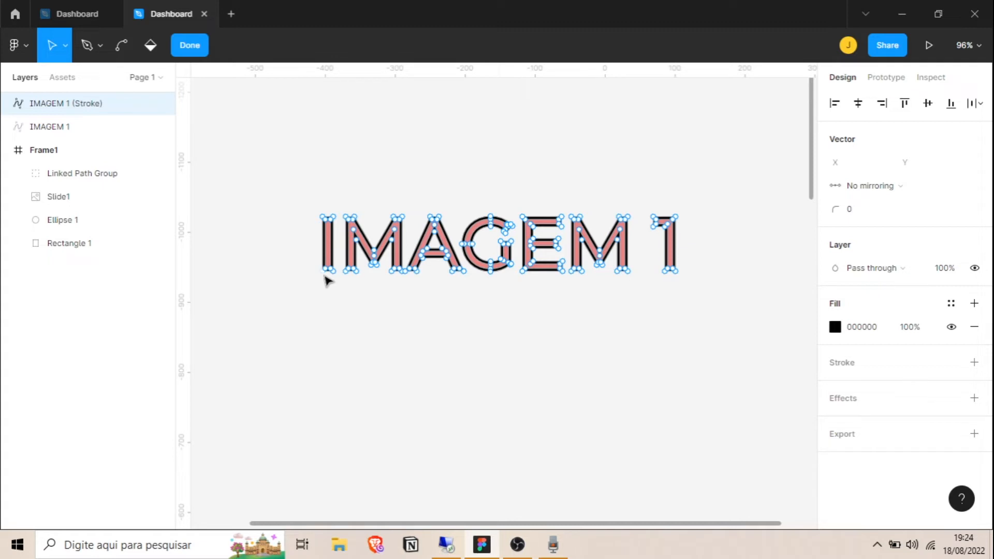
scroll(327, 279, up, 10)
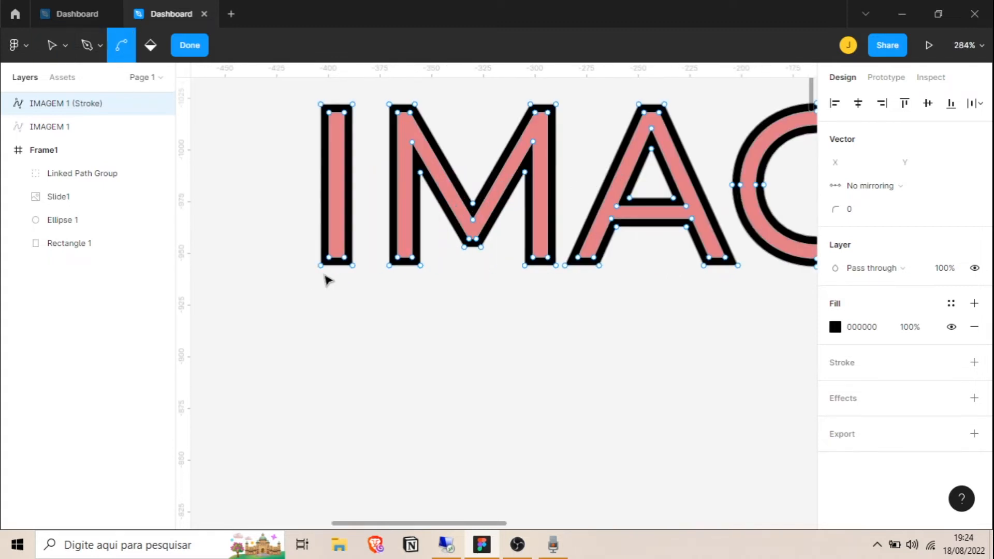
drag(293, 346, 291, 345)
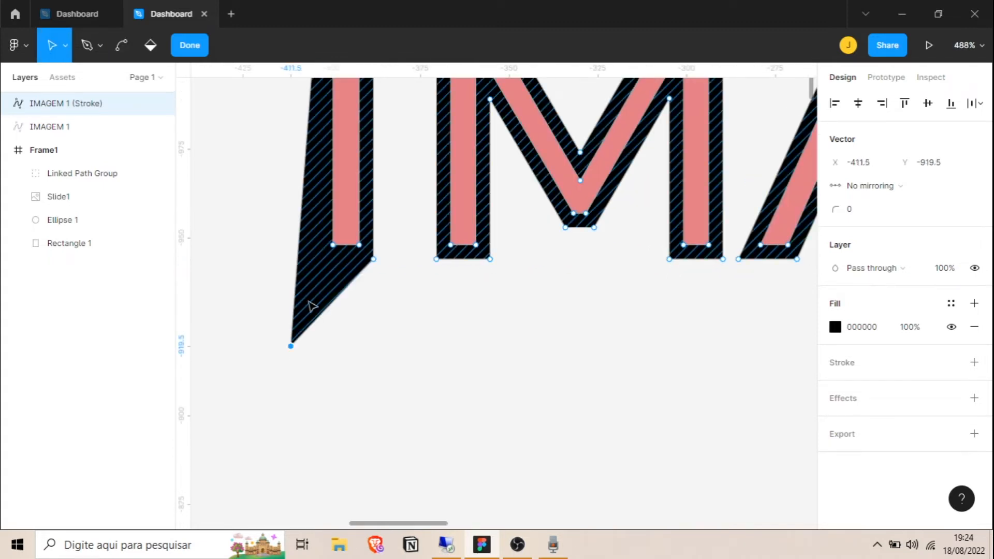
drag(374, 260, 408, 364)
drag(292, 346, 281, 368)
drag(333, 245, 295, 351)
mouse_move(359, 245)
mouse_down()
mouse_move(394, 351)
mouse_move(307, 340)
mouse_up()
key(Return)
Pull the M's right leg down and drag the A's bottom-left point
double_click(348, 234)
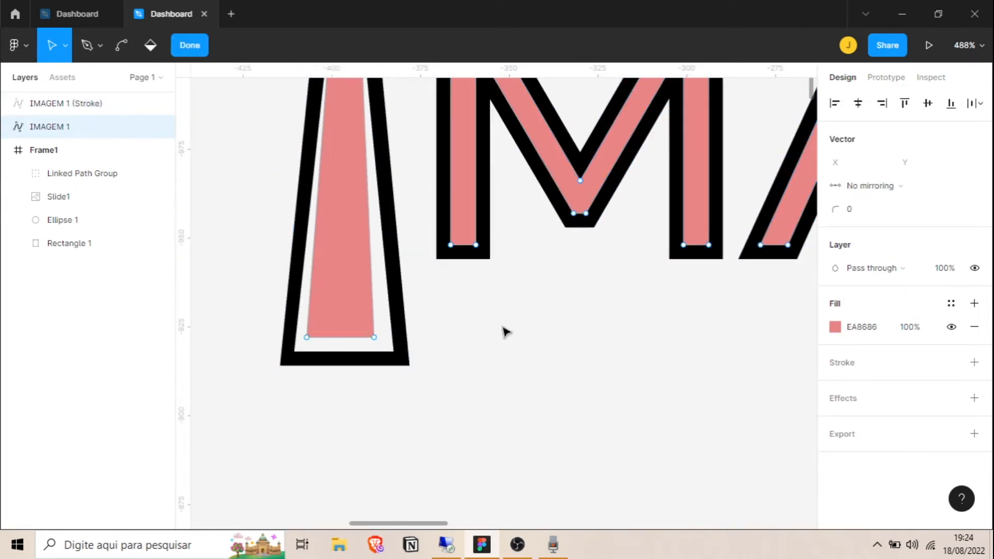
scroll(502, 331, down, 5)
mouse_move(596, 291)
mouse_down()
mouse_move(576, 377)
mouse_move(572, 367)
mouse_up()
double_click(573, 399)
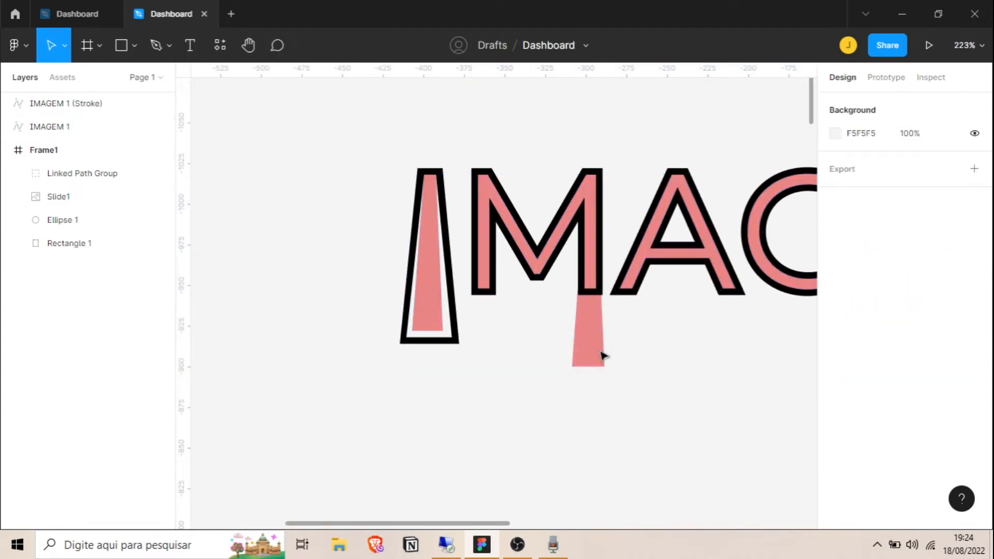
double_click(629, 292)
mouse_move(611, 295)
mouse_down()
mouse_move(614, 366)
mouse_move(595, 275)
mouse_move(632, 231)
mouse_move(620, 222)
mouse_up()
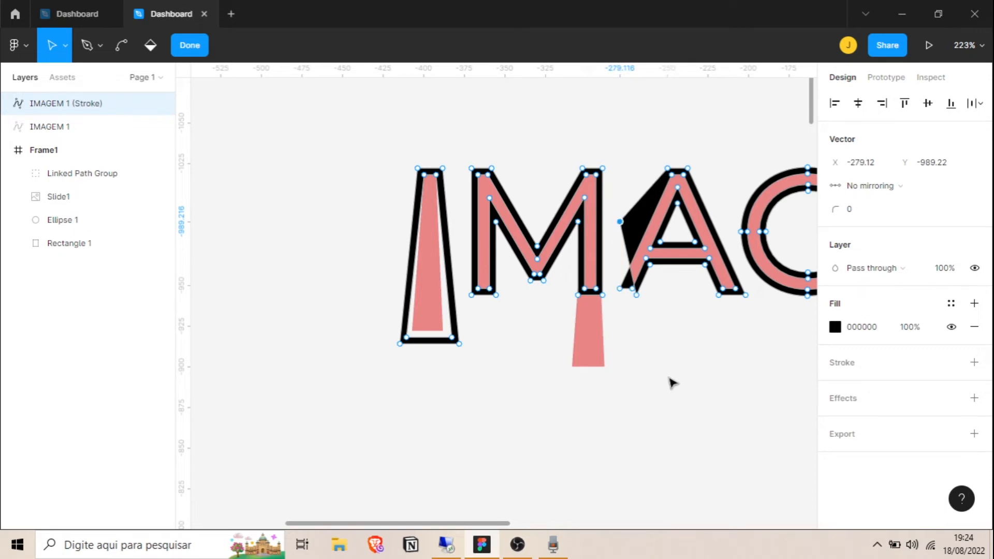
key(Escape)
Add a new 'IMAGEM 1' text below the outlined lettering and position it
scroll(651, 387, down, 4)
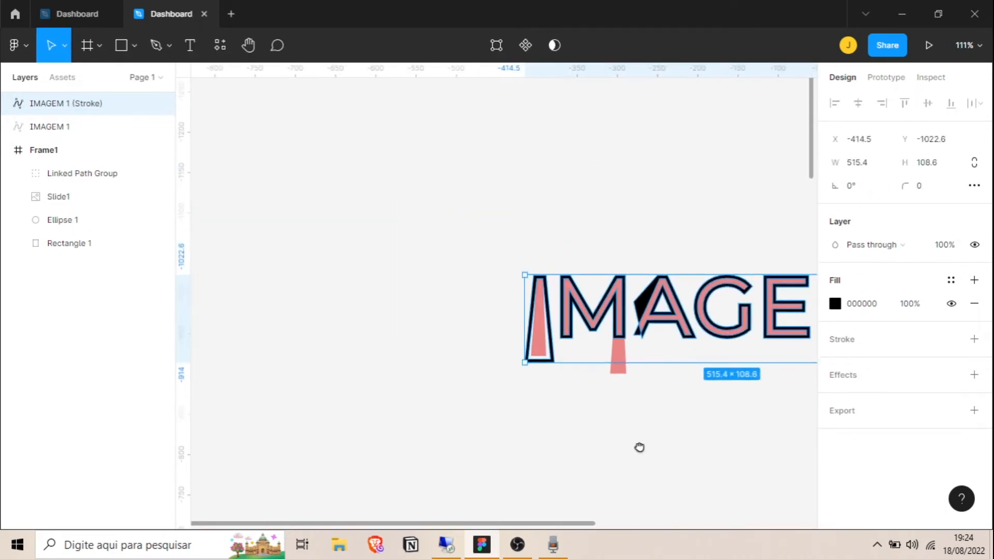
drag(639, 449, 472, 267)
click(472, 267)
click(190, 46)
click(417, 333)
text(IMAGEM 1)
drag(645, 348, 591, 317)
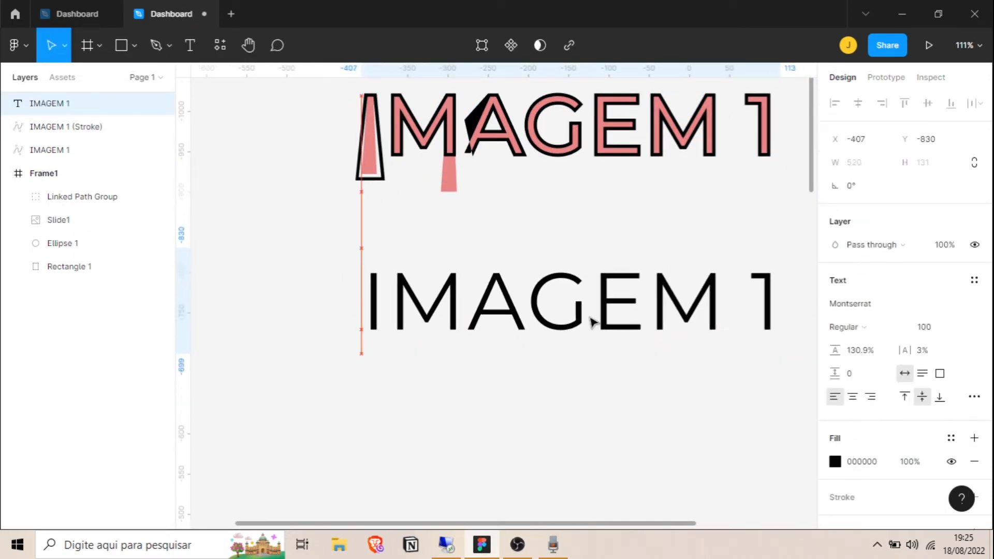
click(624, 414)
drag(629, 415, 595, 426)
Outline the new IMAGEM 1 text and stretch the M's legs downward into wedges
right_click(413, 321)
click(470, 317)
key(Return)
drag(367, 341, 375, 402)
drag(362, 341, 352, 402)
drag(393, 334, 392, 370)
drag(415, 341, 406, 402)
drag(421, 341, 425, 402)
click(529, 407)
Align the G's spur with the E's middle point and stretch the 1's corners outward
drag(540, 313, 526, 316)
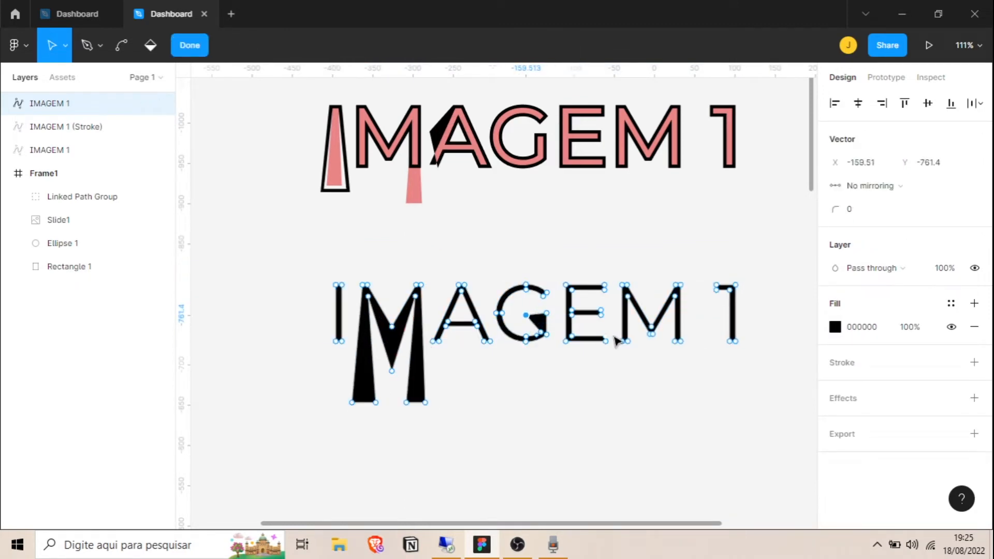
drag(573, 317, 576, 318)
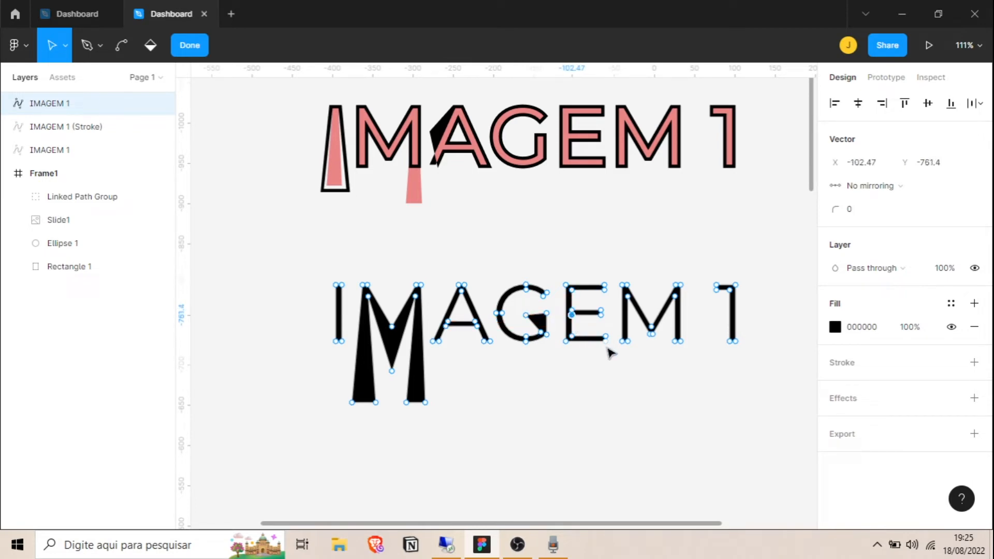
drag(729, 341, 717, 376)
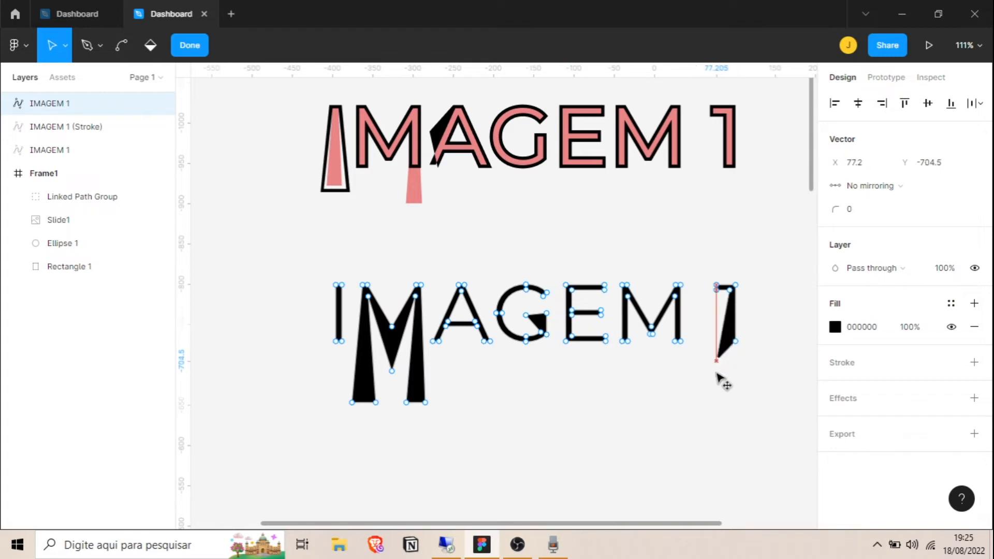
drag(735, 341, 742, 377)
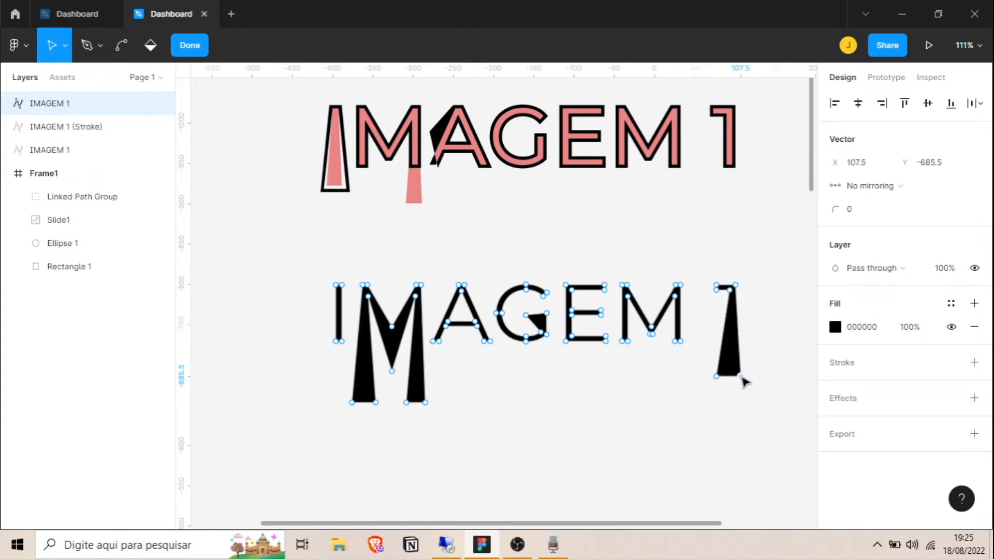
drag(717, 291, 759, 266)
key(Escape)
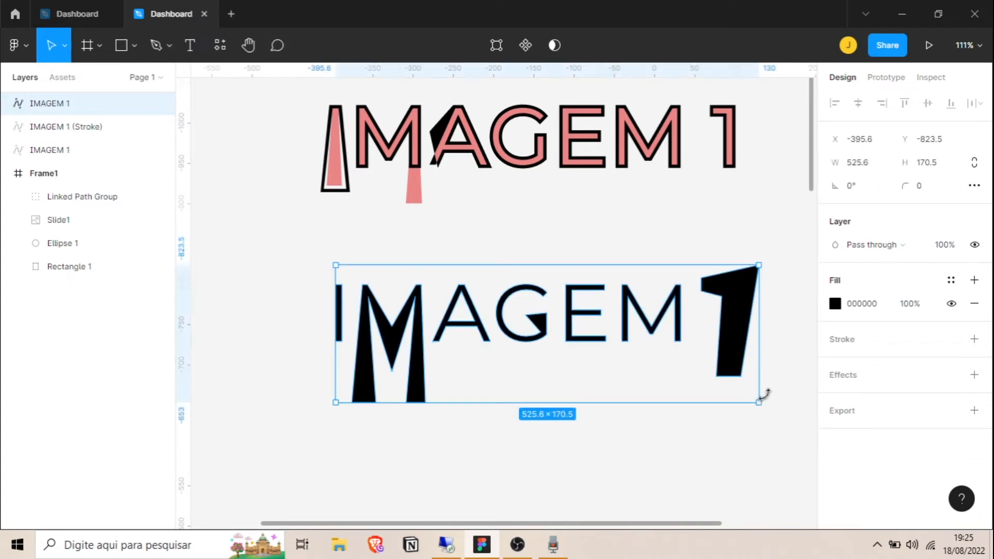
double_click(734, 289)
drag(702, 291, 689, 276)
key(Escape)
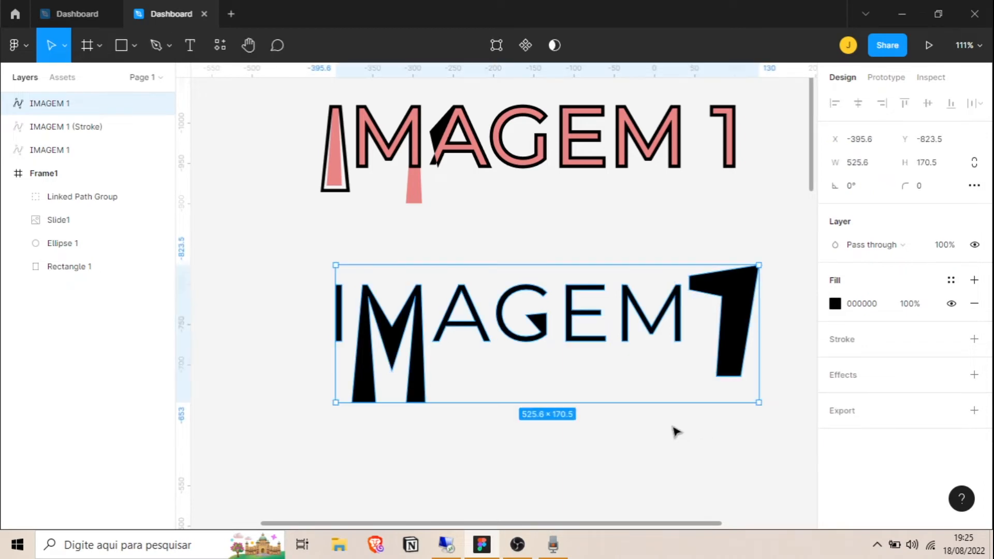
Drop the E's middle bar, square off its bottom, and extend the A's legs downward
click(595, 315)
double_click(596, 316)
drag(571, 314, 562, 366)
drag(604, 341, 615, 368)
drag(489, 341, 512, 376)
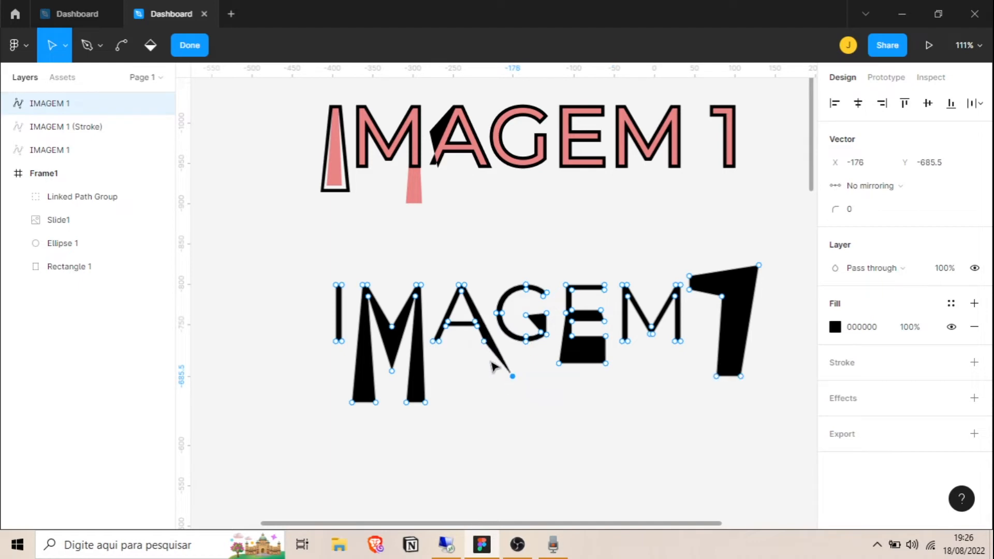
drag(490, 345, 478, 379)
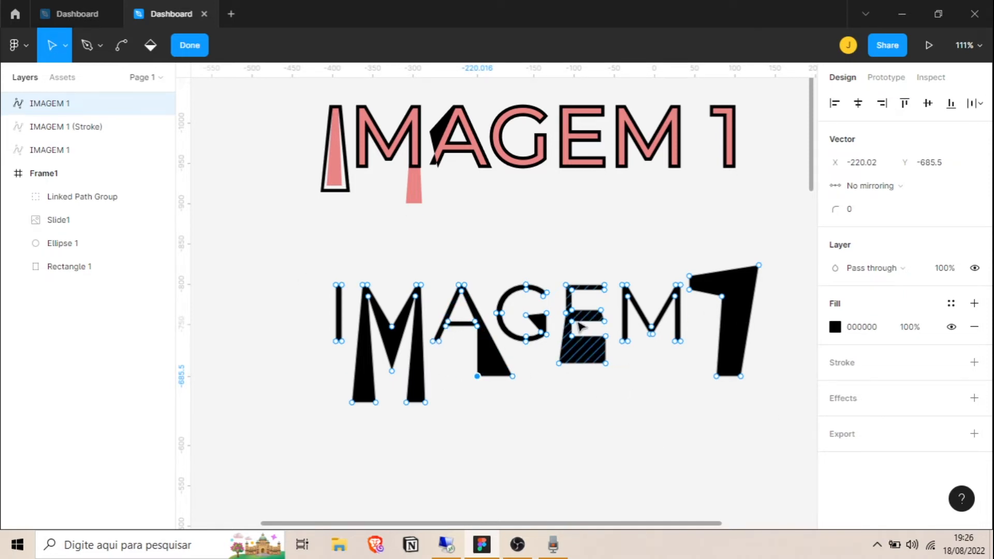
drag(448, 322, 446, 382)
drag(434, 342, 425, 386)
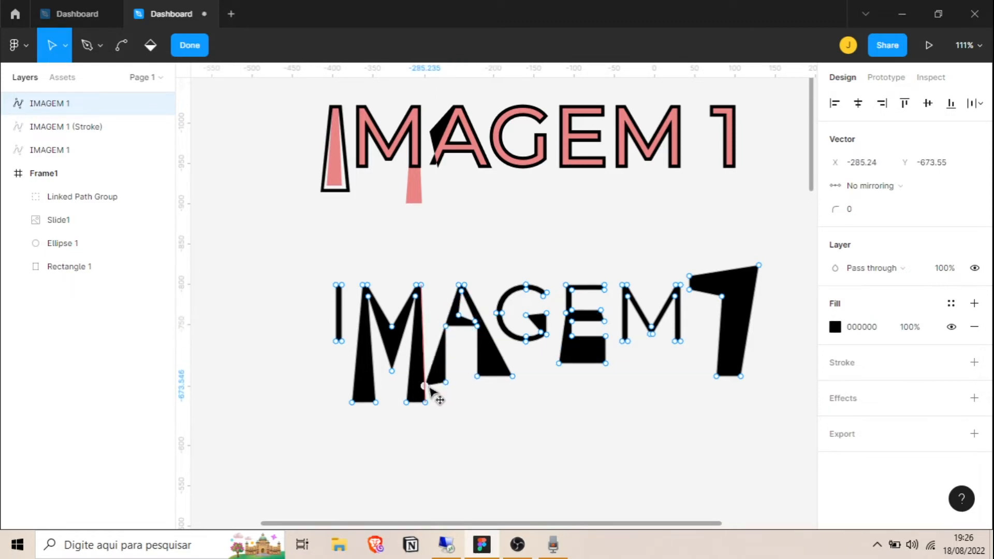
click(587, 482)
key(Escape)
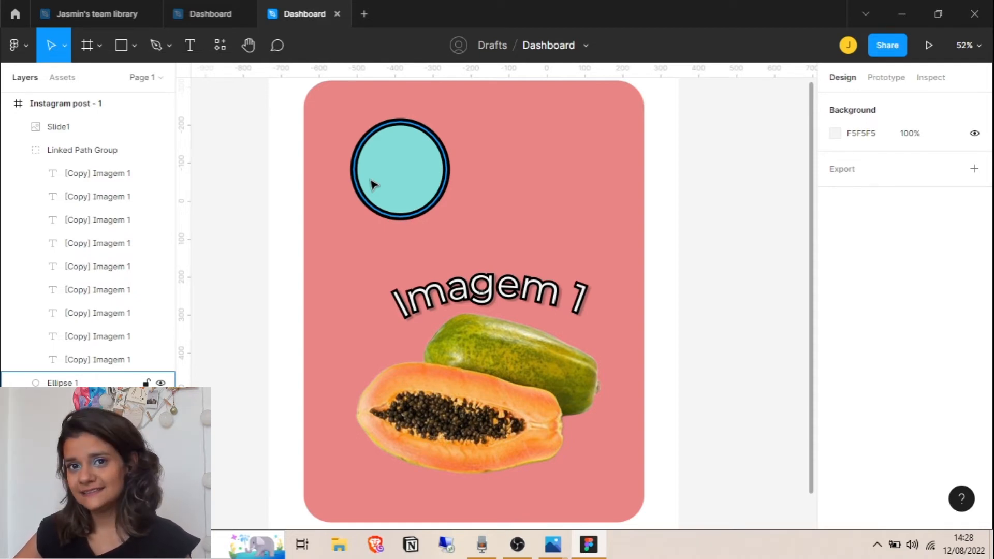
click(157, 47)
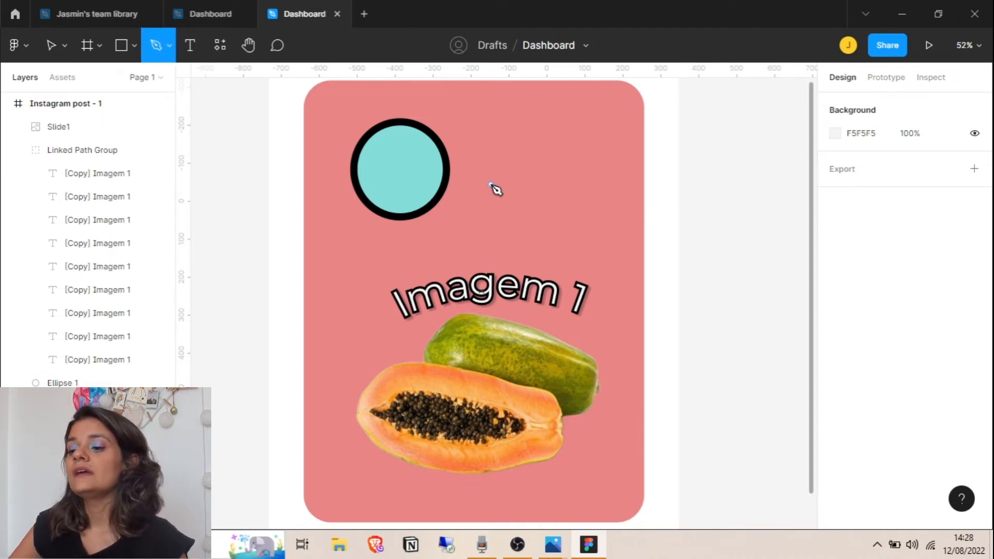
click(521, 182)
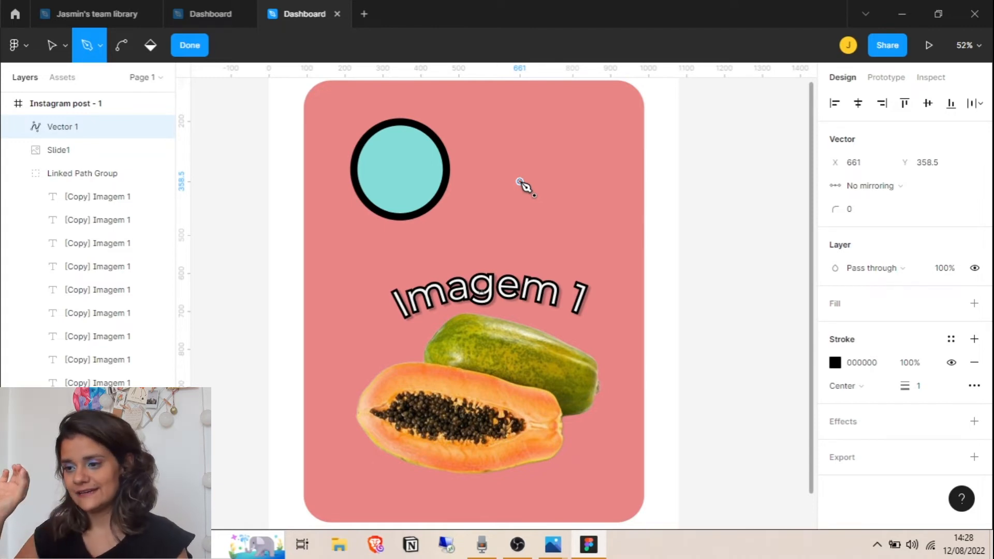
click(520, 101)
click(568, 211)
click(603, 101)
click(569, 168)
scroll(519, 101, up, 1)
click(506, 88)
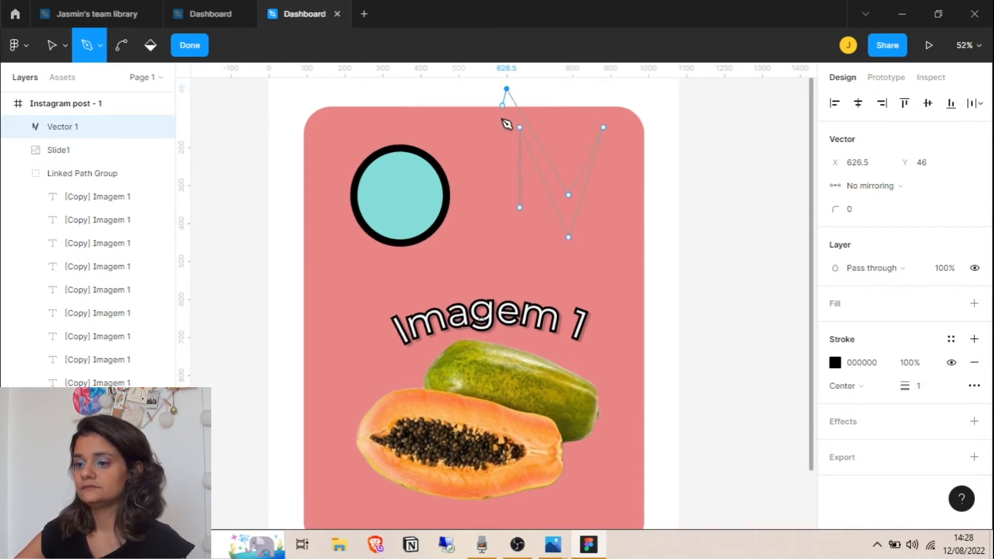
click(520, 208)
key(Return)
click(683, 224)
click(564, 184)
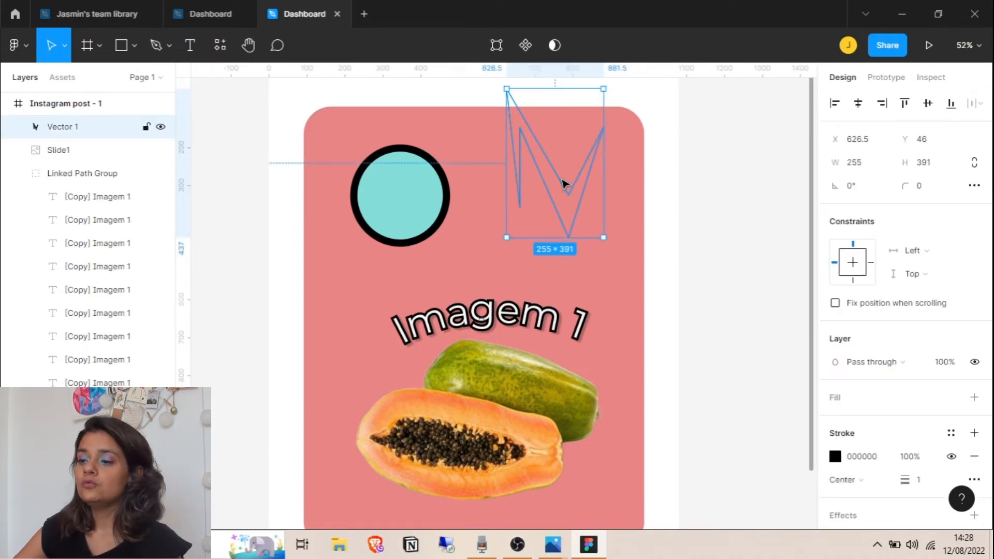
key(Delete)
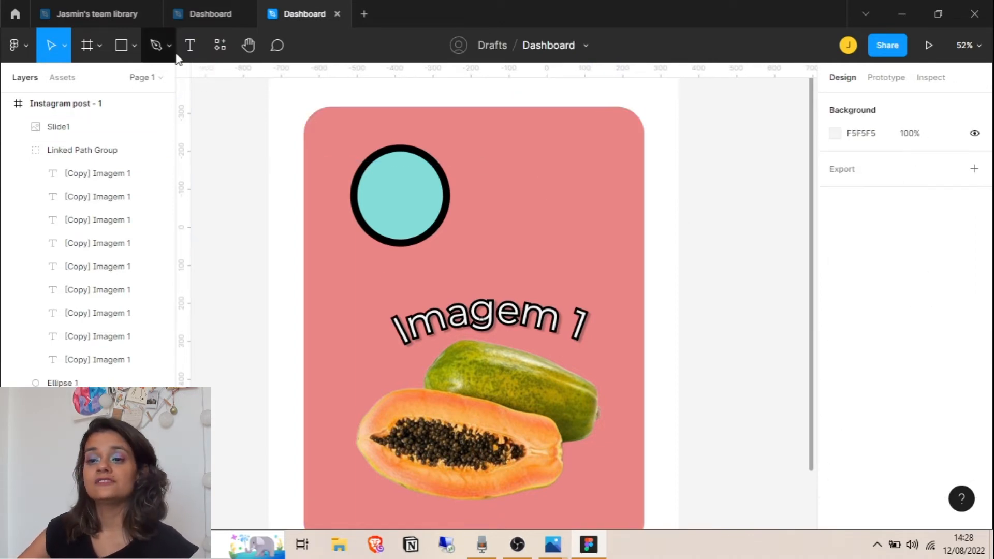
click(157, 46)
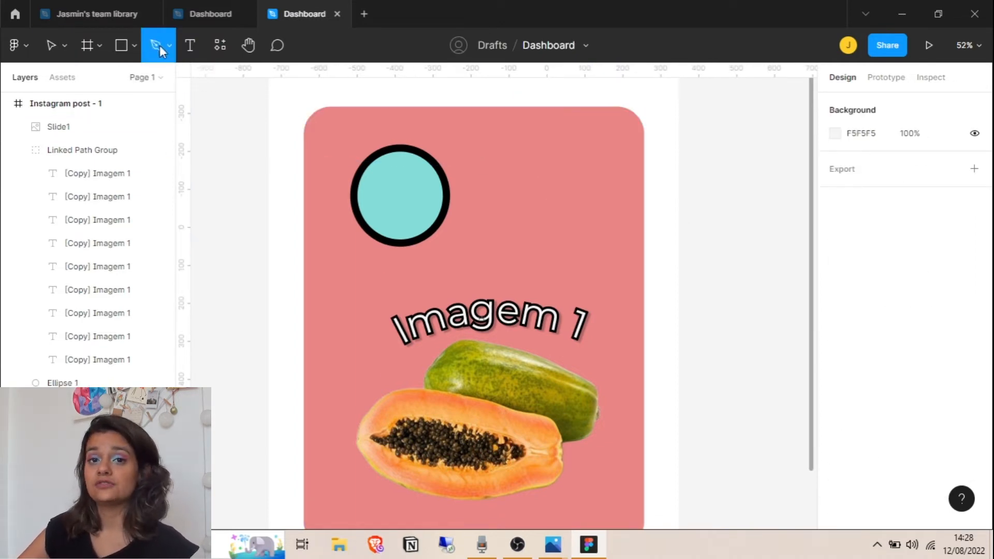
Draw a looping Bezier pen curve from beside the teal circle to the card's right edge
click(480, 175)
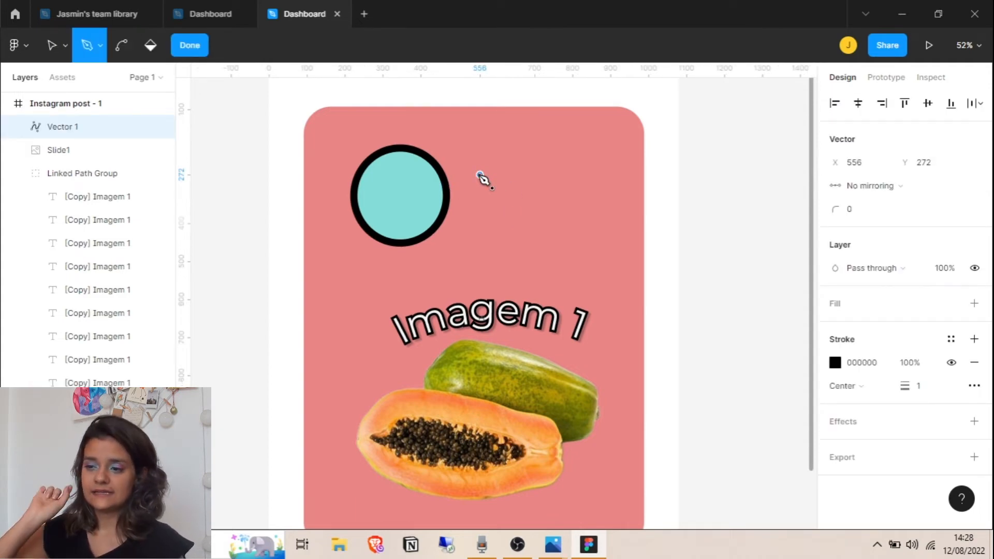
click(561, 175)
drag(568, 190, 608, 305)
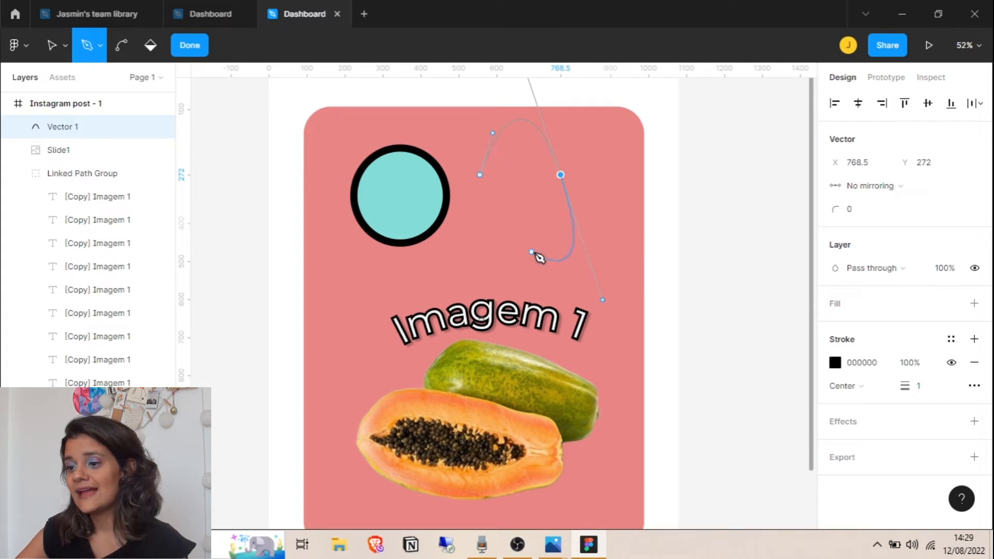
drag(539, 252, 642, 226)
drag(653, 174, 673, 270)
Give the looping Vector 1 curve a teal 83DDD8 stroke with weight 8
key(Escape)
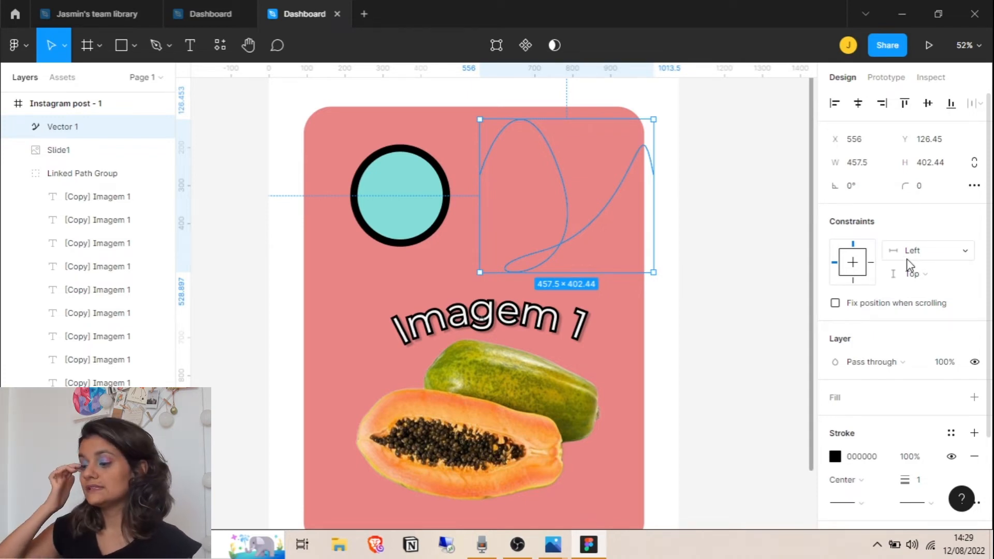
click(835, 457)
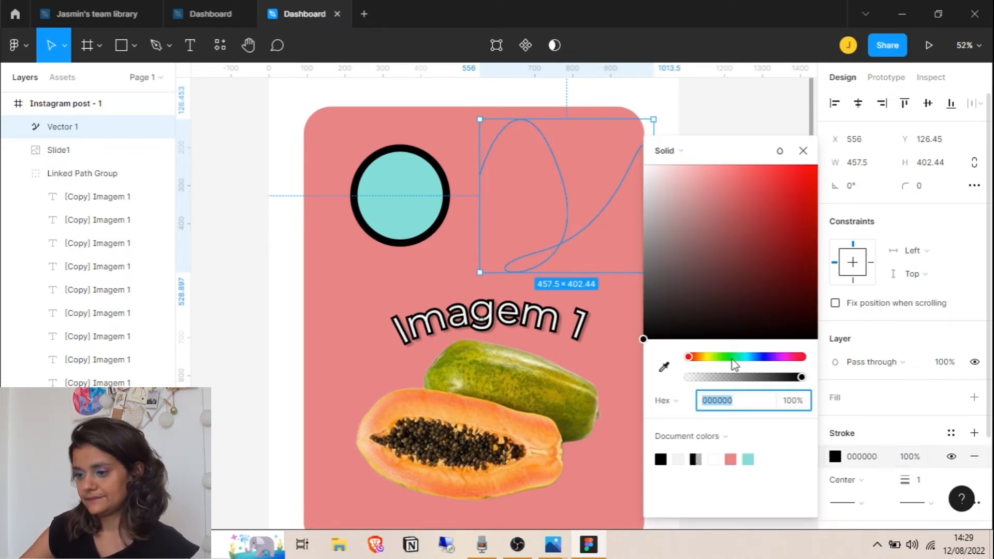
drag(732, 359, 747, 357)
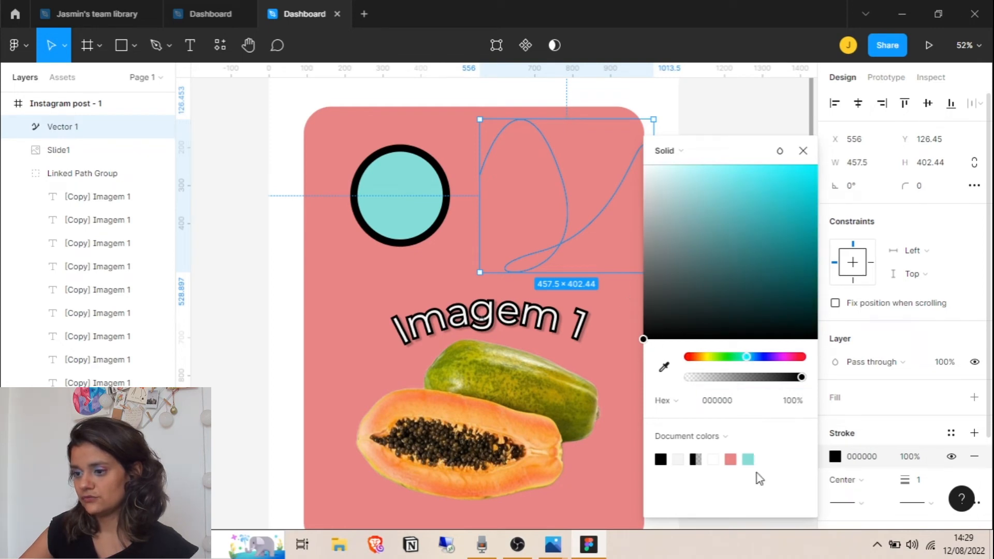
click(748, 459)
click(803, 151)
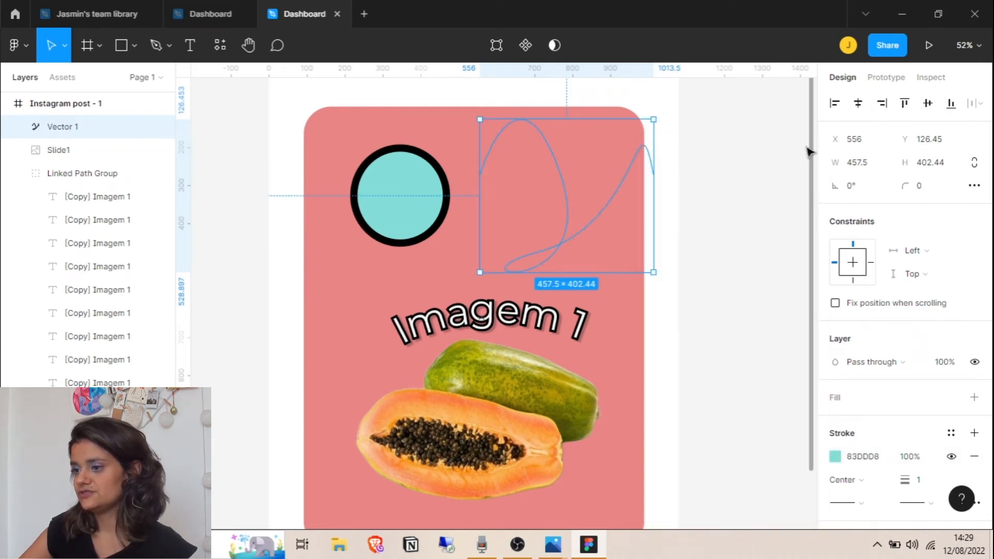
drag(906, 479, 919, 479)
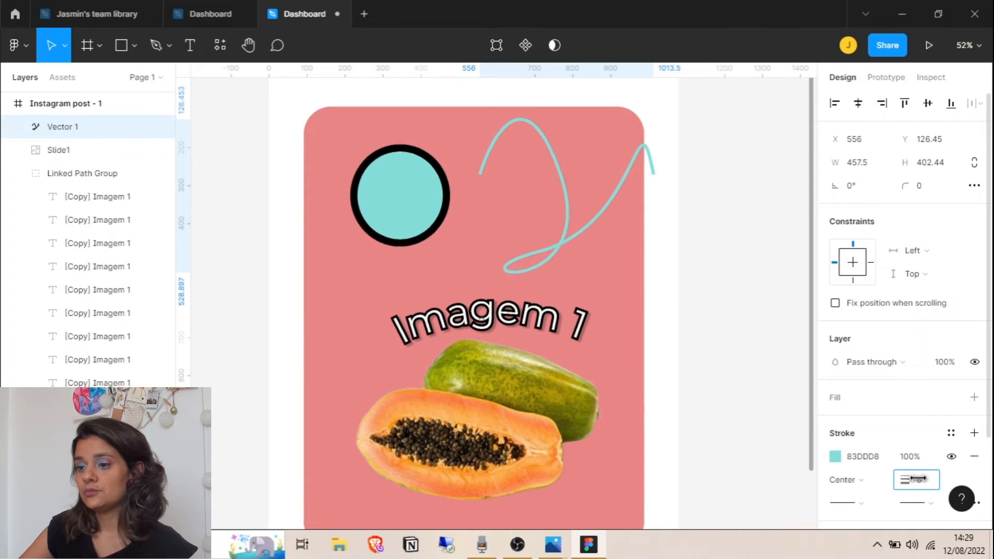
scroll(924, 373, down, 3)
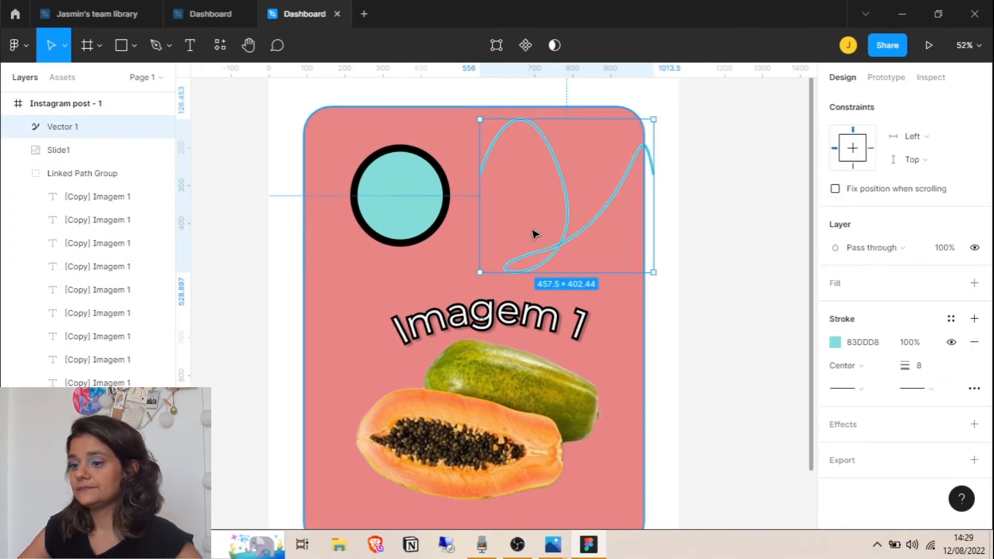
scroll(535, 234, up, 10)
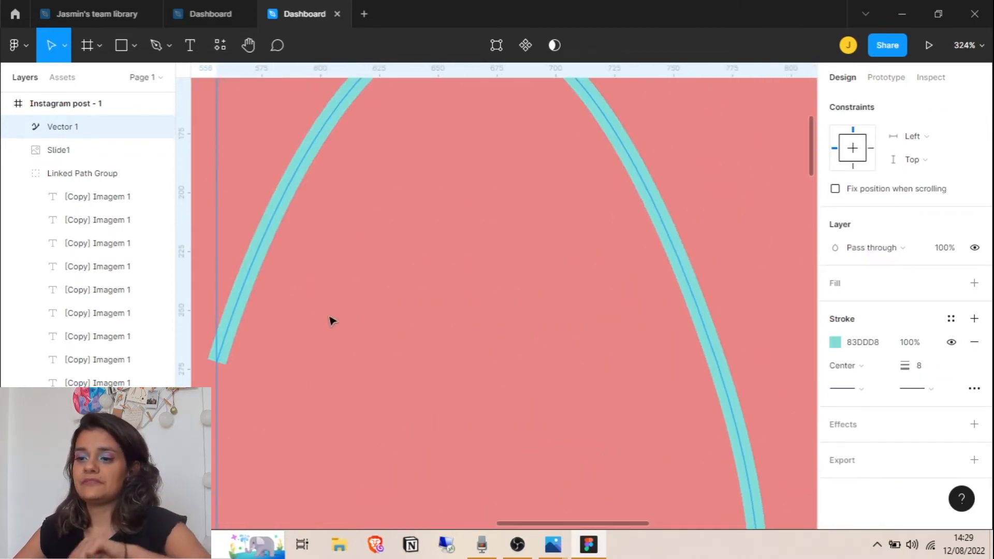
scroll(331, 321, left, 3)
scroll(370, 359, up, 5)
scroll(379, 379, left, 4)
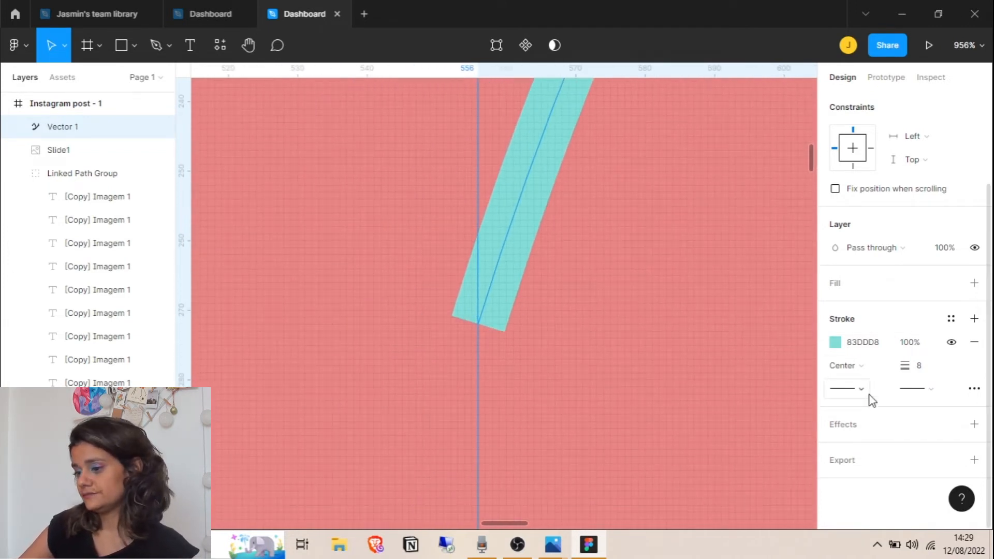
Give the curly path's start a rounded cap
click(849, 394)
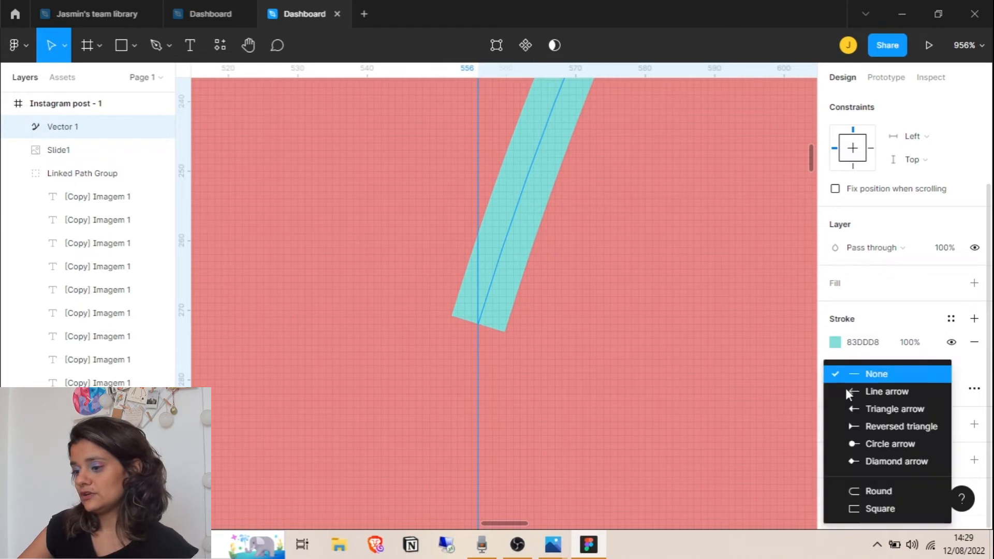
click(864, 493)
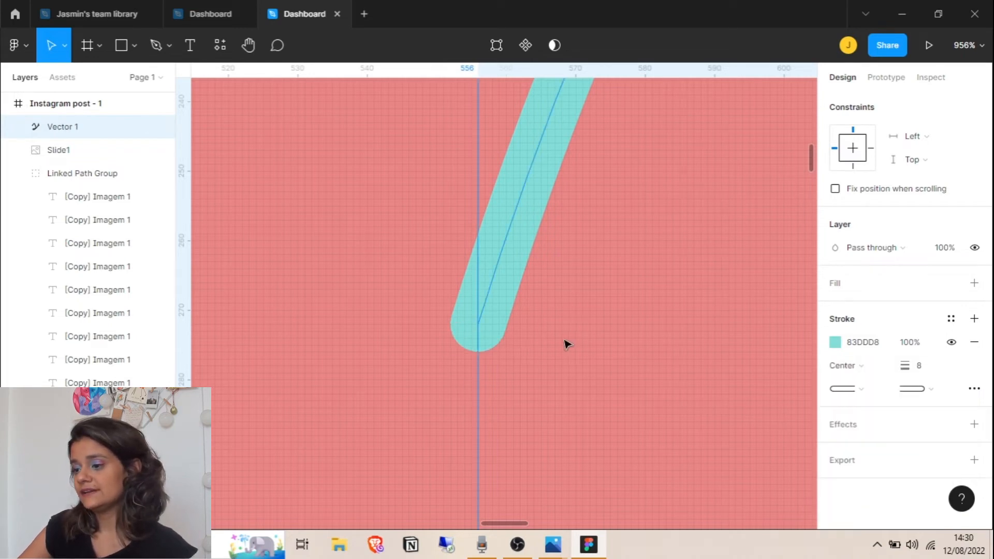
scroll(581, 343, down, 10)
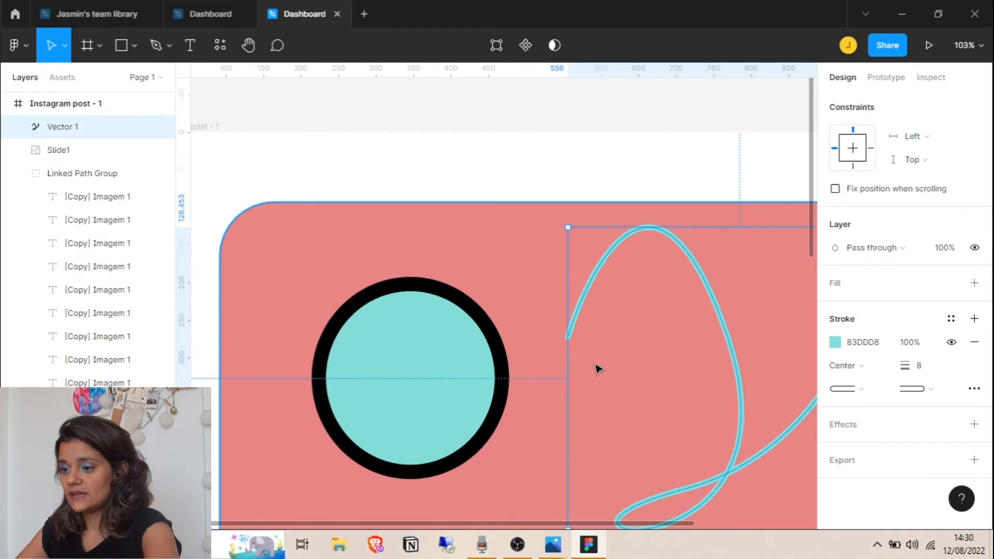
drag(595, 366, 376, 279)
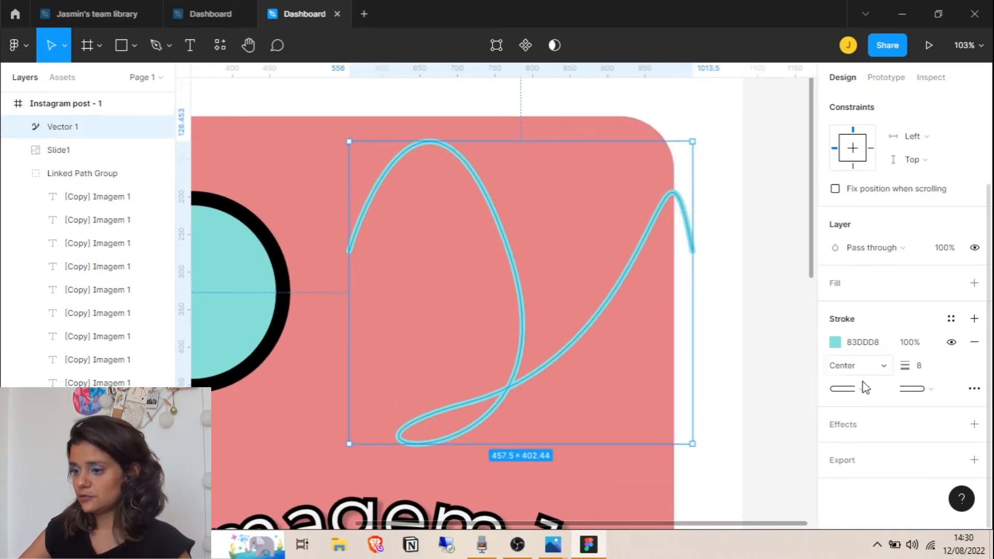
Try triangle and round-dot end caps, settling on a diamond arrowhead at the path's end
click(916, 390)
click(879, 307)
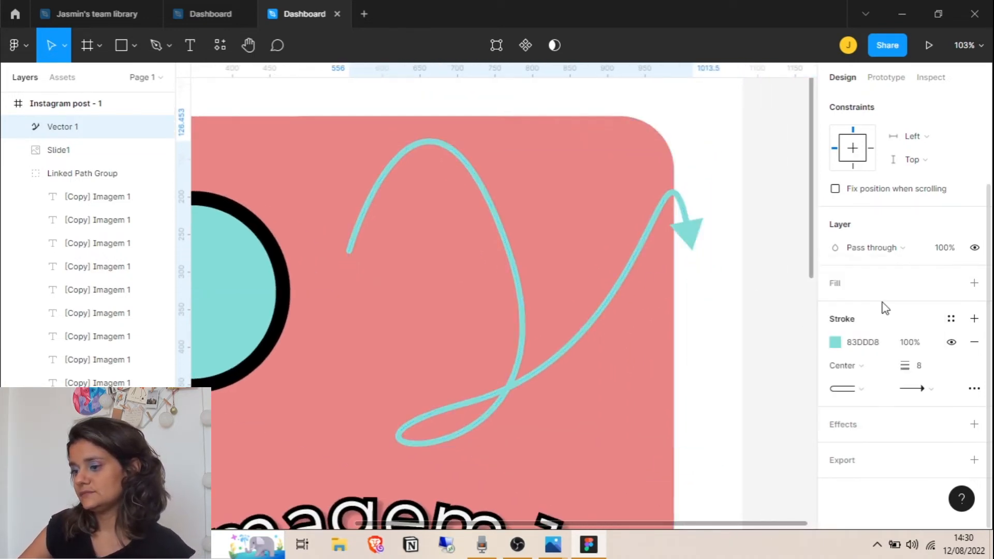
click(919, 388)
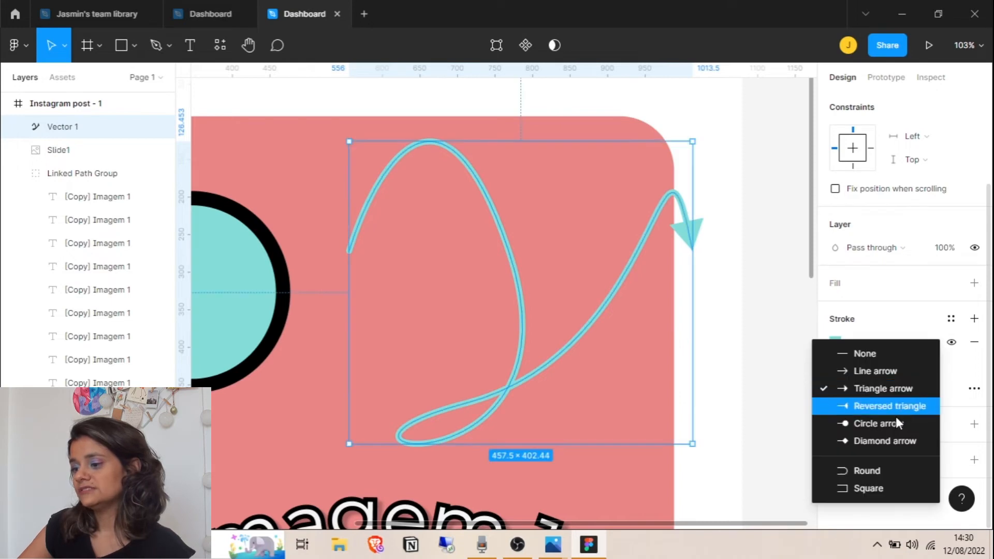
click(892, 423)
click(914, 389)
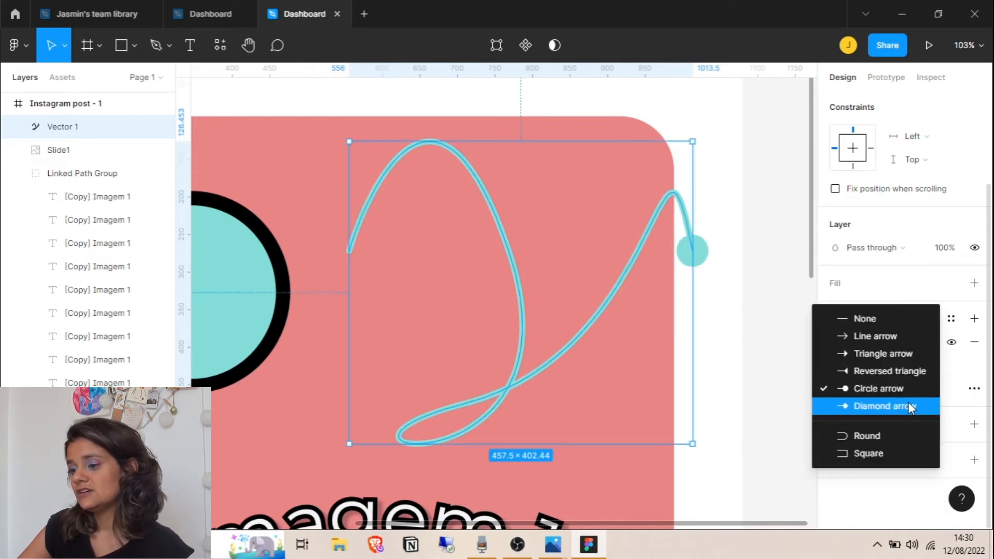
click(874, 407)
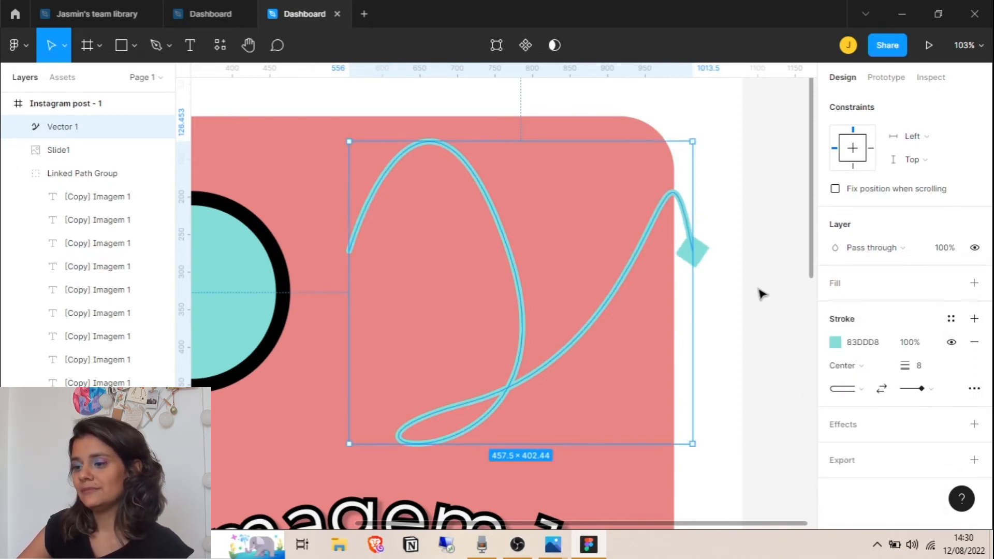
click(766, 307)
click(602, 310)
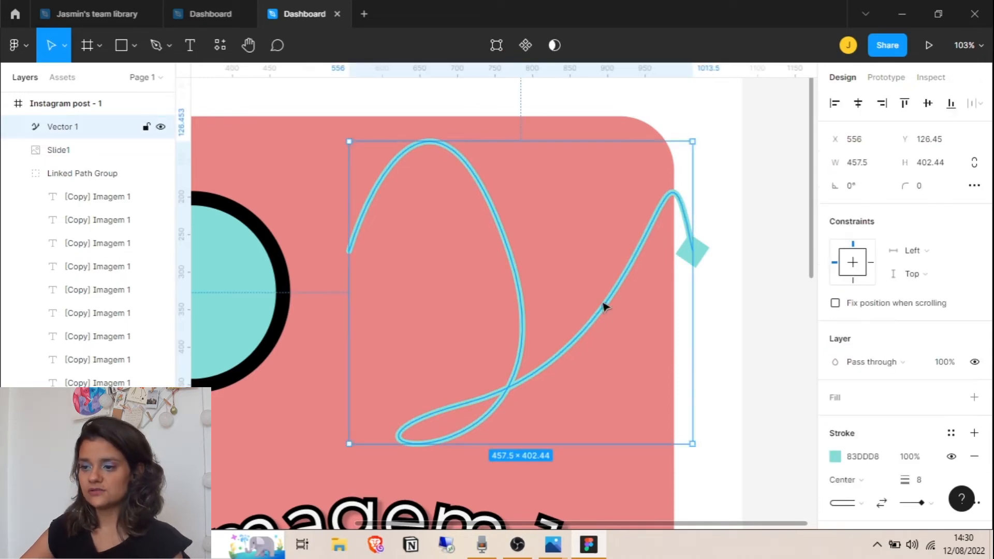
Bring up the advanced stroke settings and the stroke style list
scroll(975, 339, down, 3)
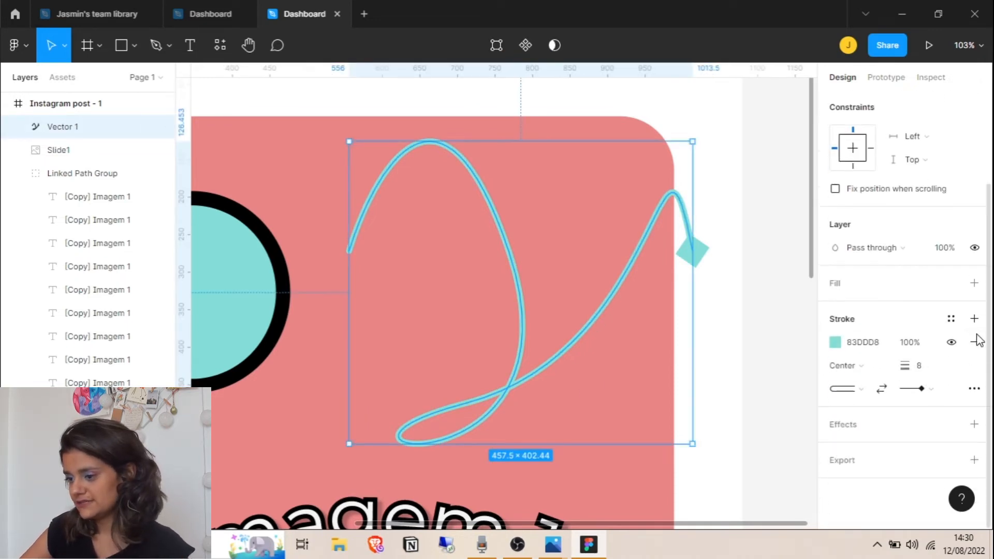
click(973, 389)
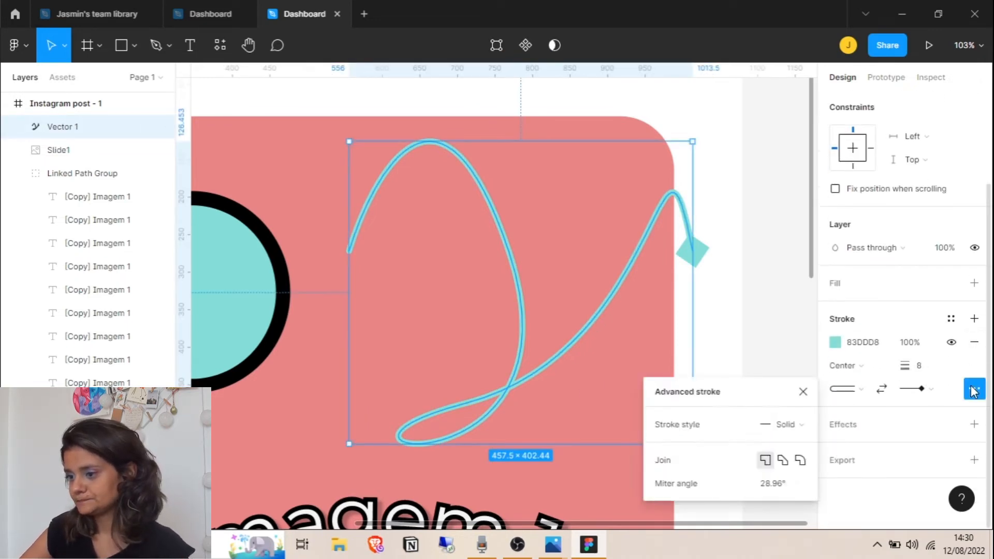
click(802, 425)
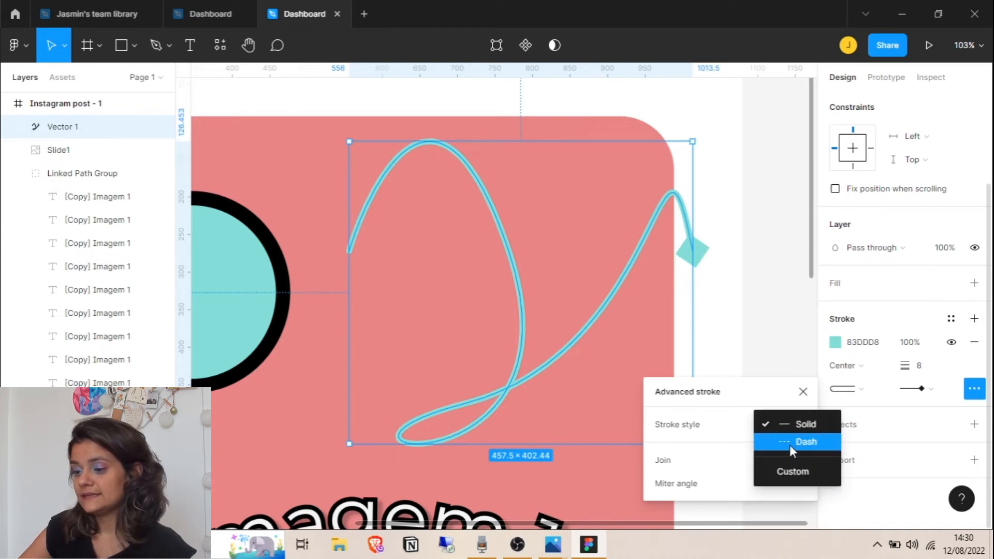
Switch the curly path's stroke style to Dash
click(790, 443)
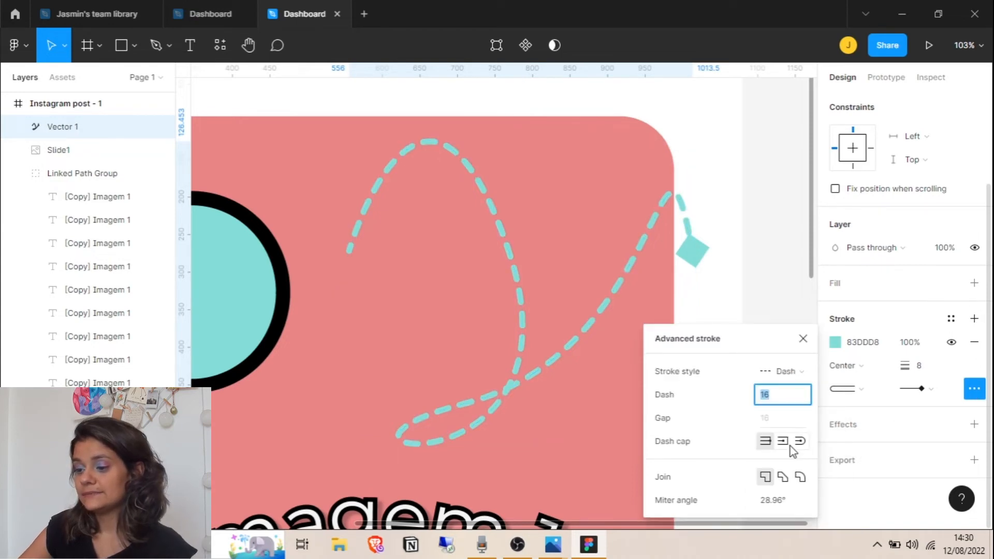
click(802, 314)
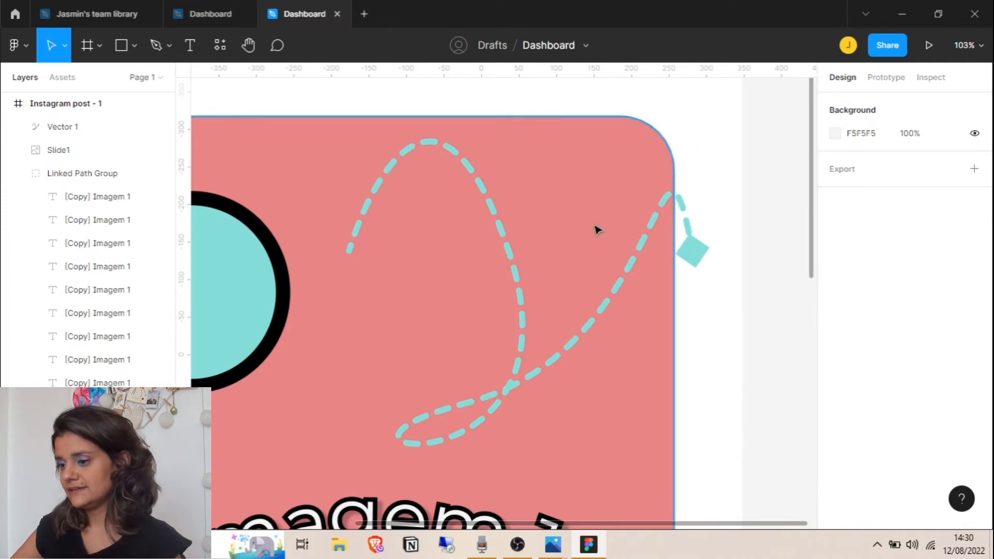
click(645, 239)
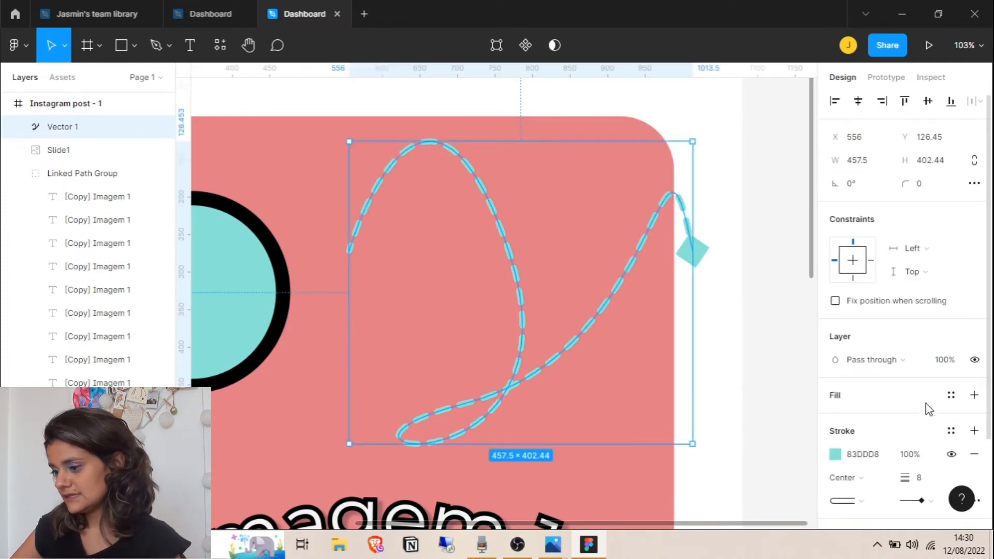
scroll(929, 404, down, 2)
click(974, 389)
Set the dash length to 200, then to 10, and close the advanced stroke settings
click(765, 398)
text(200)
key(Return)
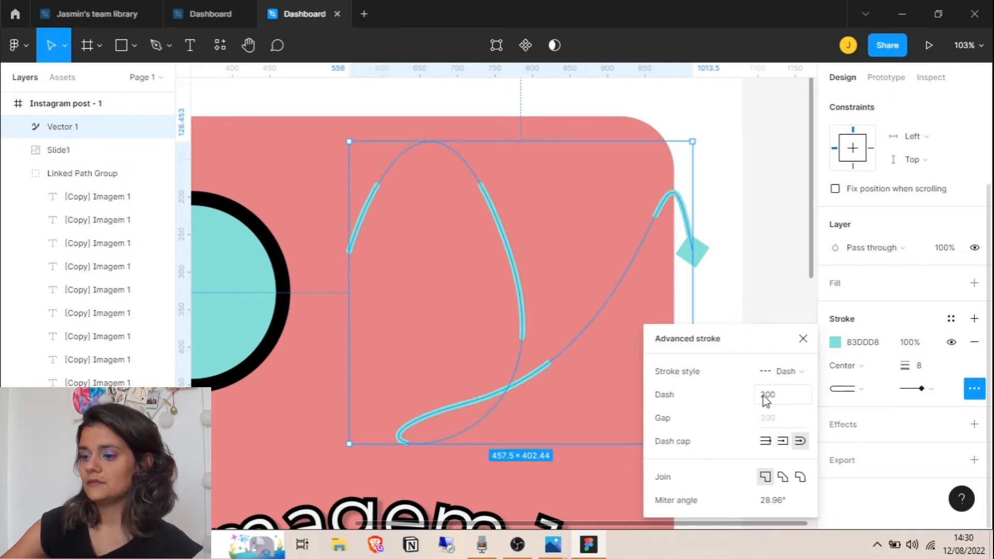
click(765, 396)
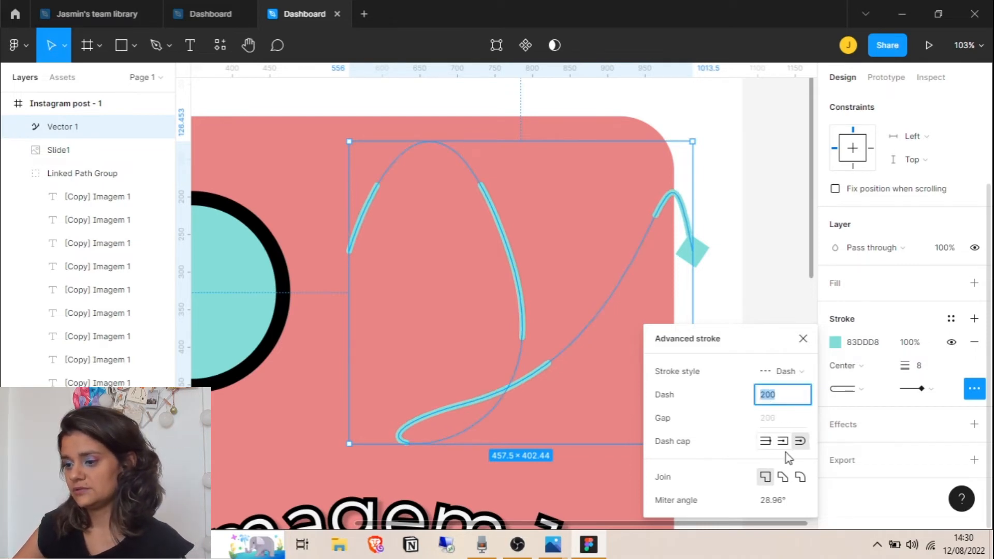
text(10)
key(Return)
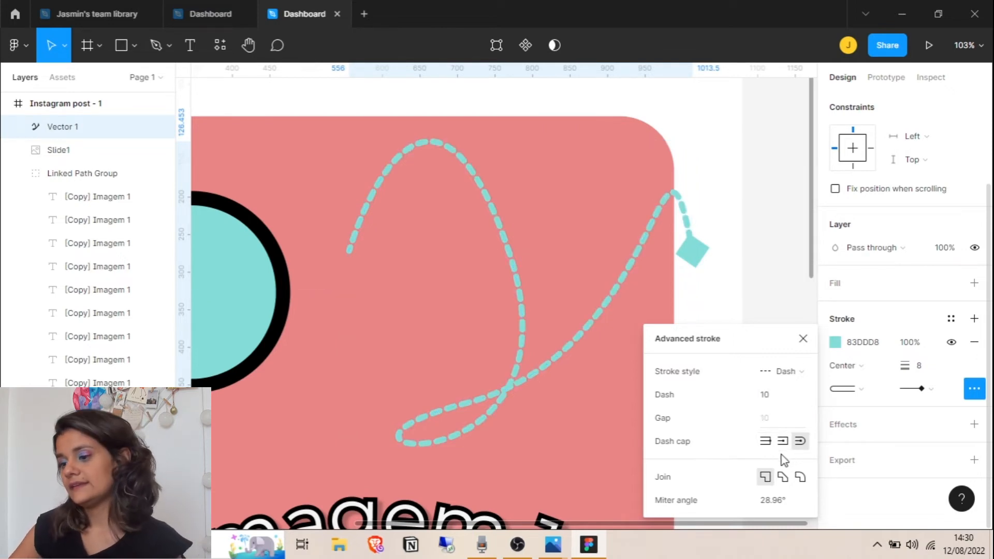
click(803, 339)
click(759, 238)
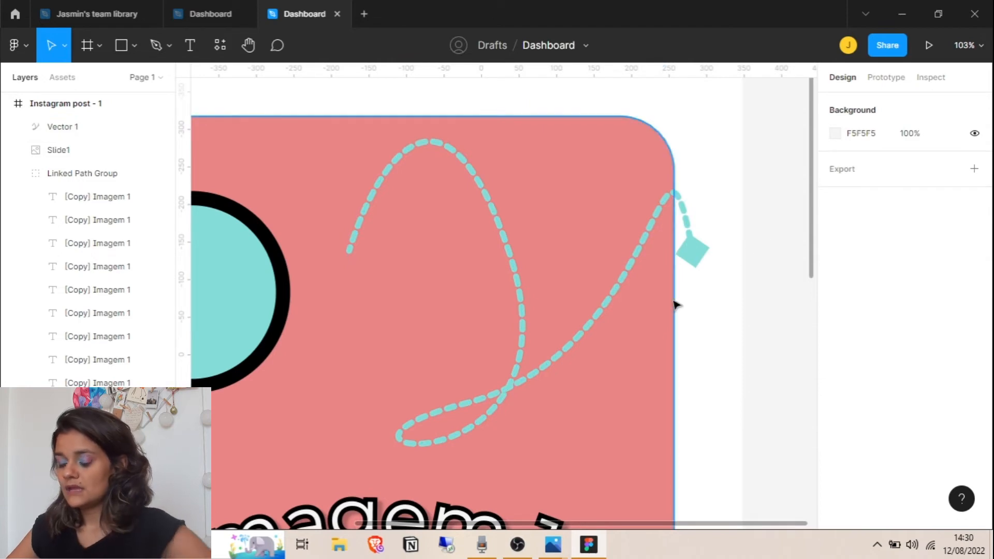
Delete the dashed curly path
scroll(675, 305, down, 5)
click(640, 320)
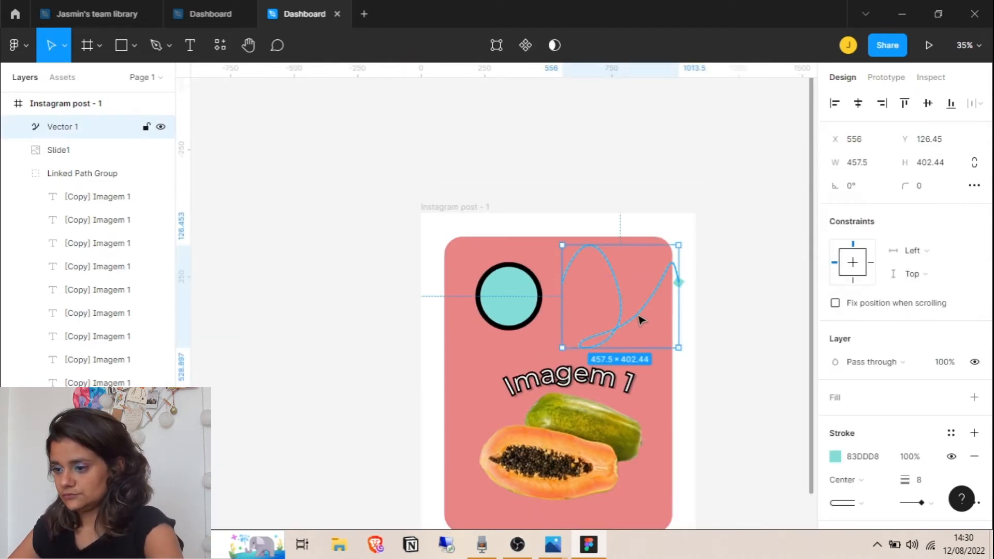
key(Delete)
Draw a closed triangle on the card with the Pen tool
click(156, 45)
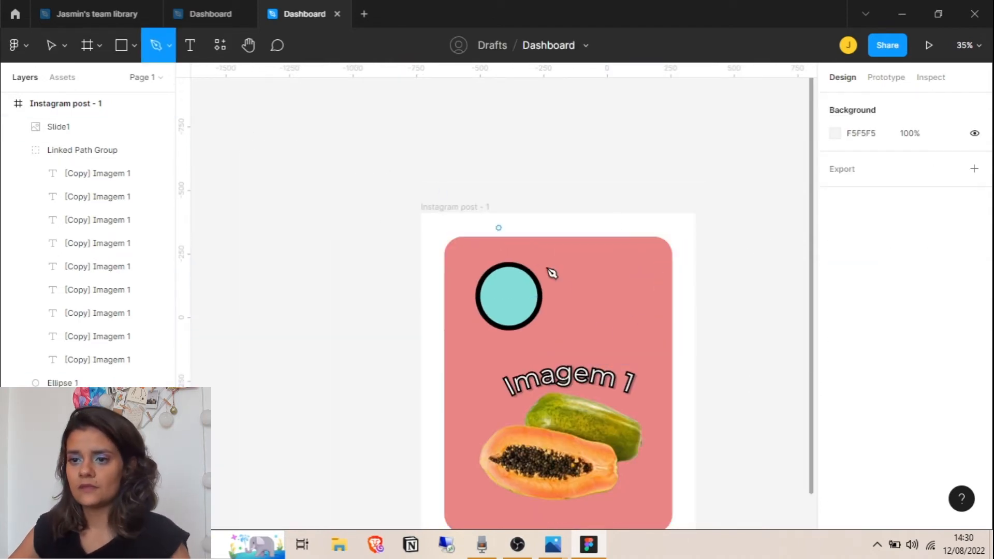
click(571, 324)
click(583, 257)
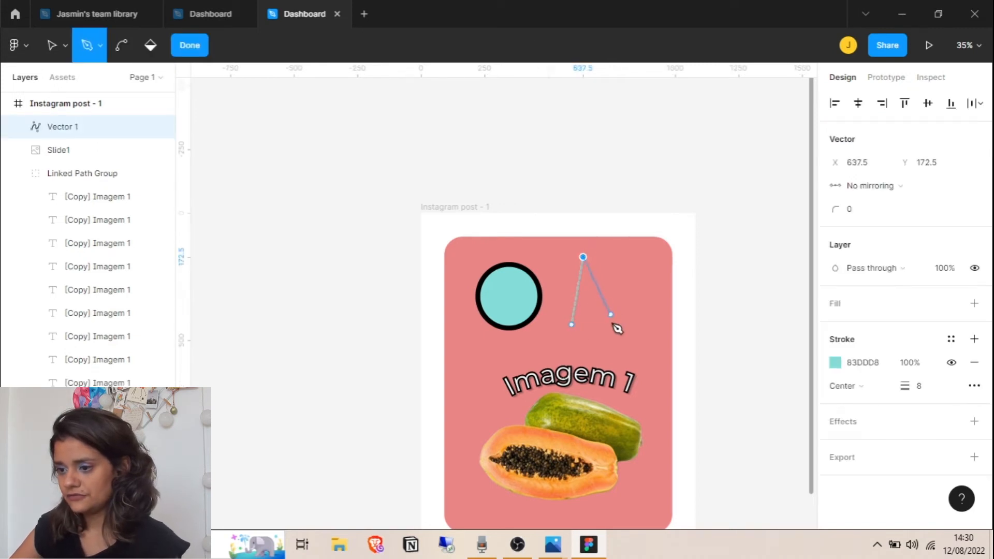
click(619, 351)
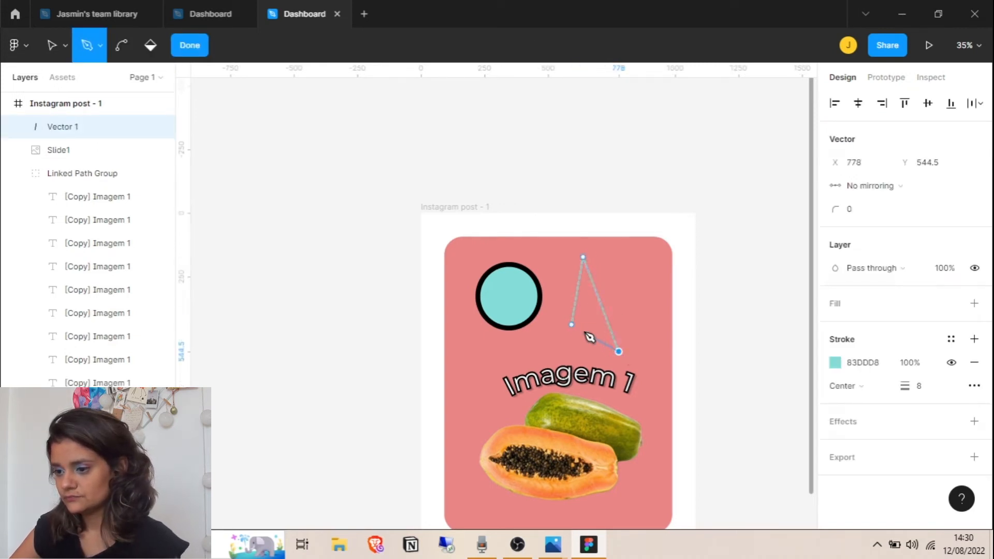
click(572, 324)
key(Escape)
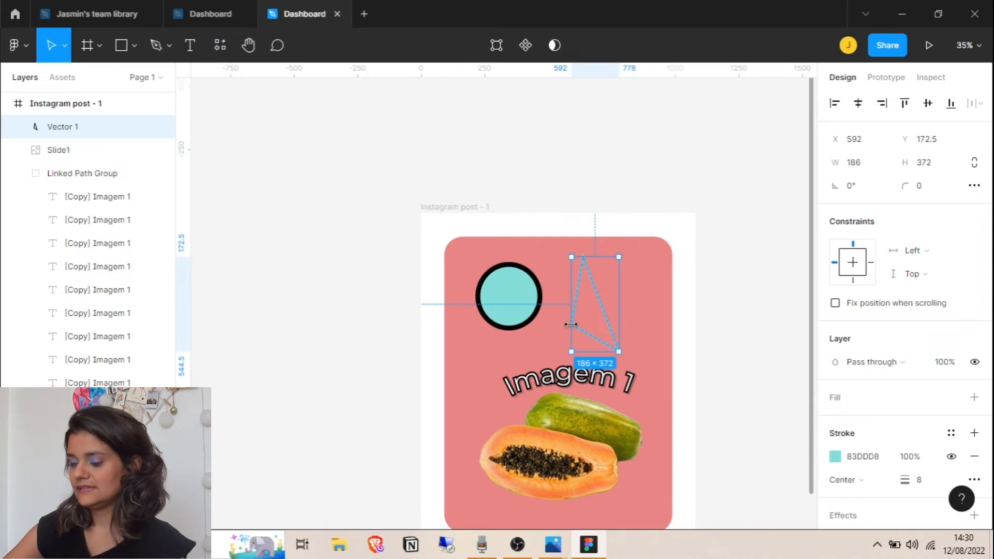
Give the triangle a solid stroke with round joins and corner radius 28
scroll(605, 306, up, 3)
scroll(608, 303, up, 1)
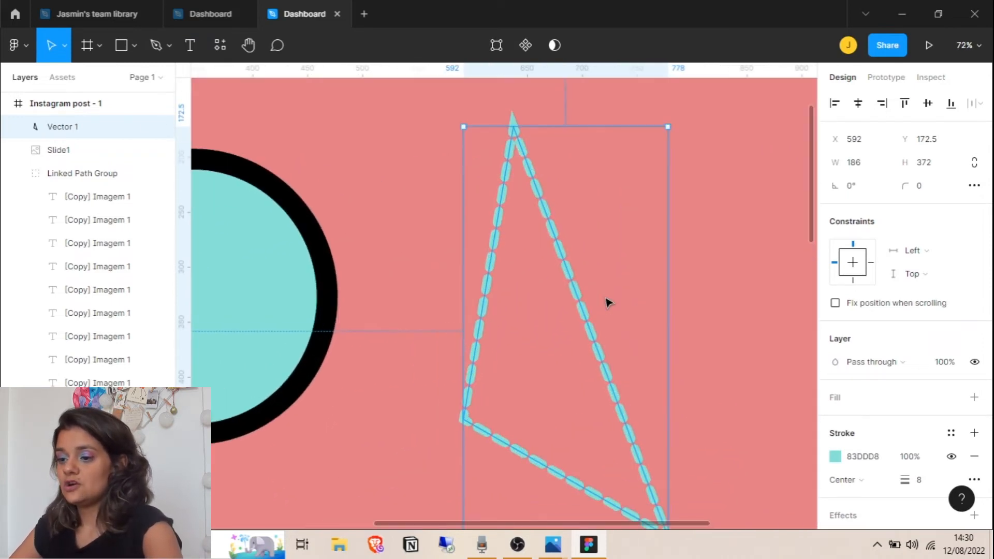
scroll(628, 281, down, 1)
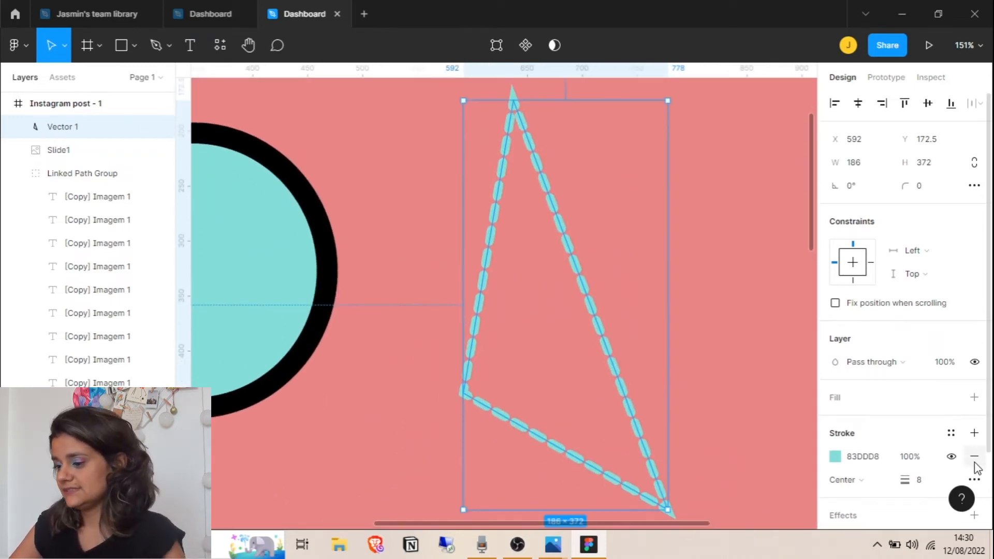
click(974, 479)
click(785, 337)
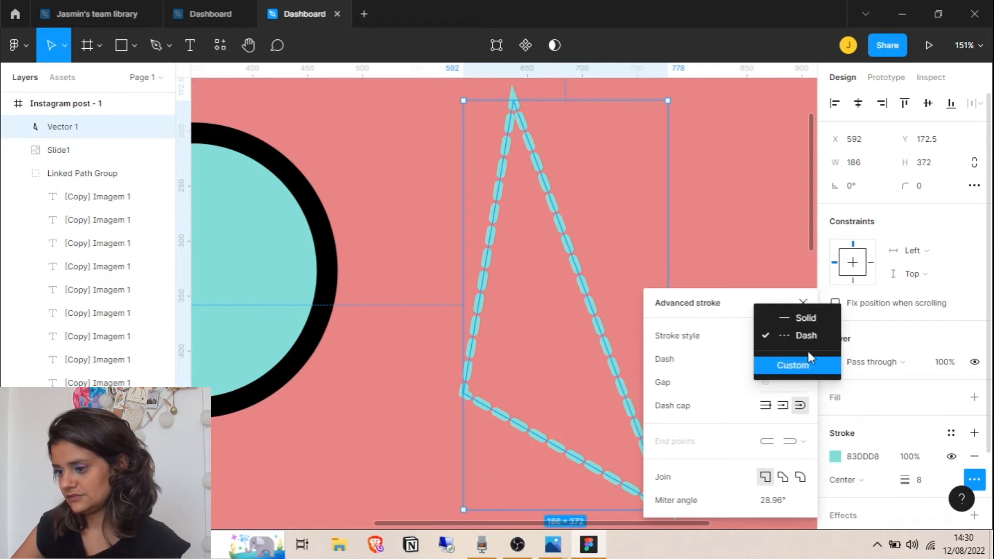
click(806, 323)
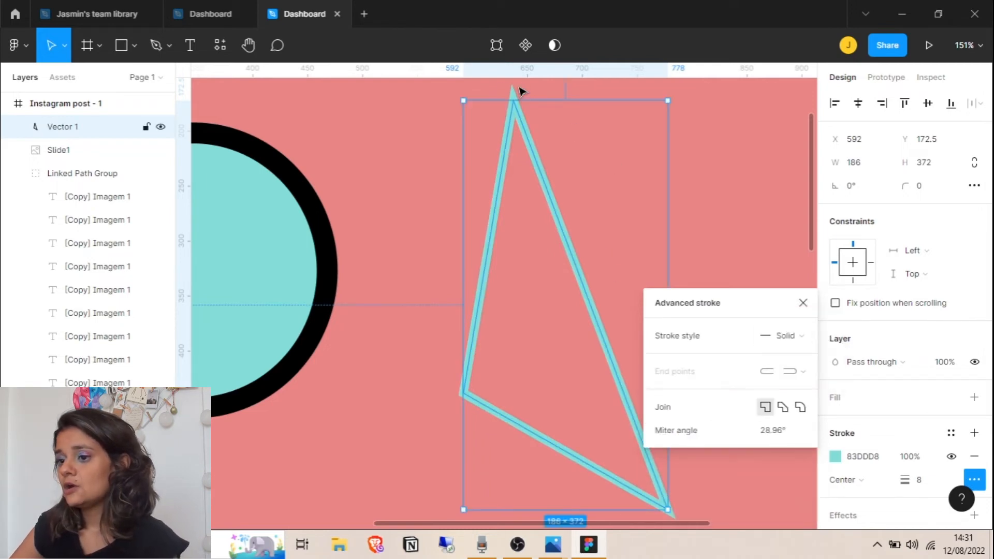
click(801, 413)
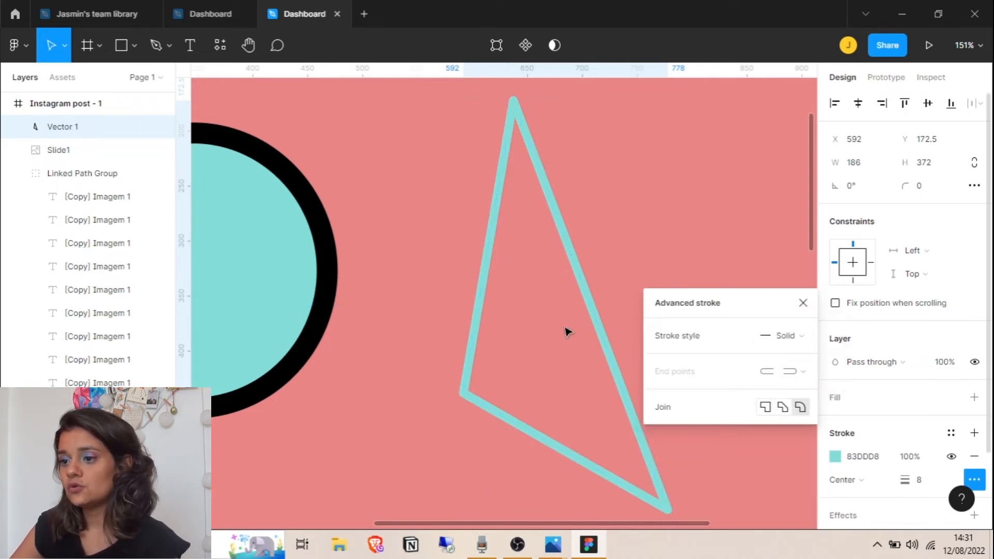
click(803, 303)
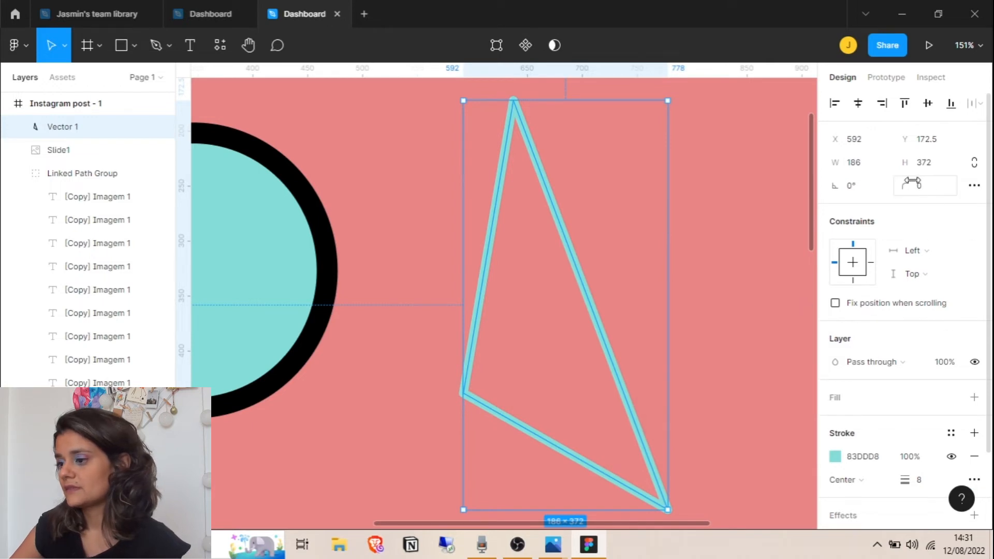
drag(901, 185, 865, 196)
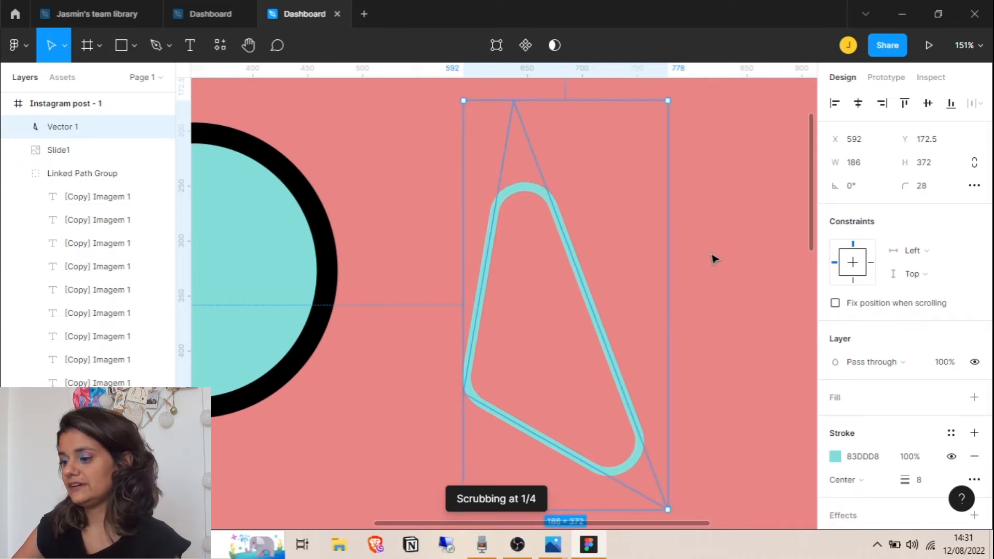
Delete the rounded triangle so only the circle, curved text and papaya remain
scroll(713, 257, down, 2)
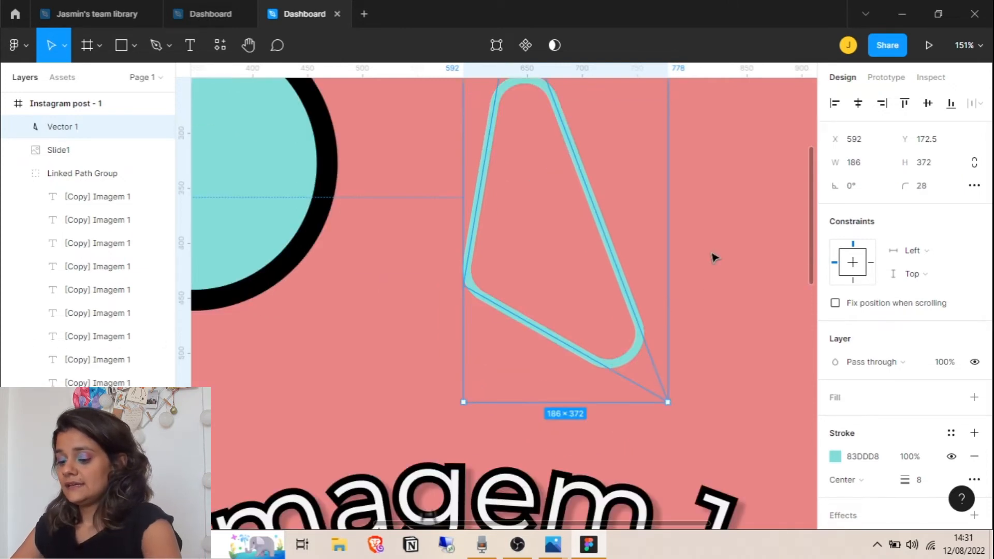
scroll(713, 257, down, 5)
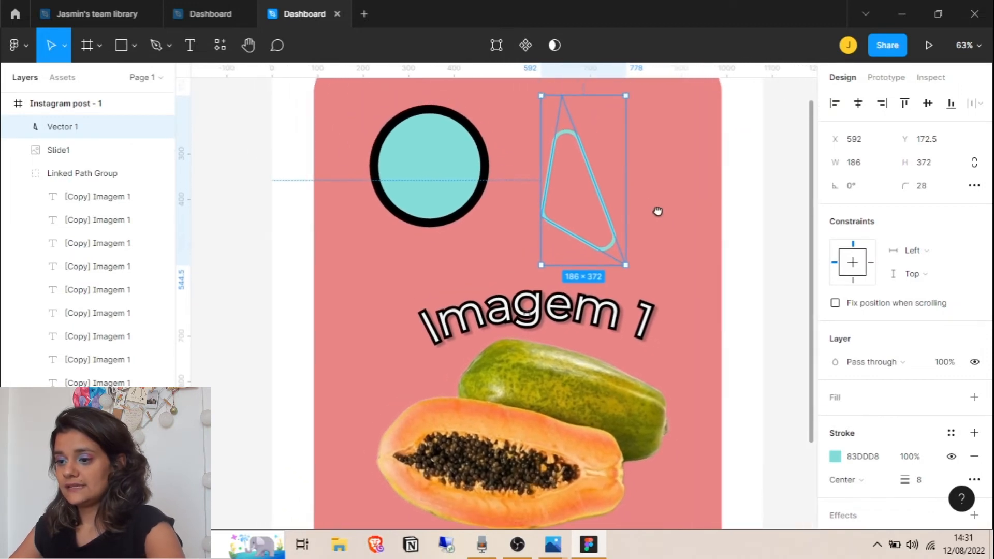
click(651, 194)
click(599, 199)
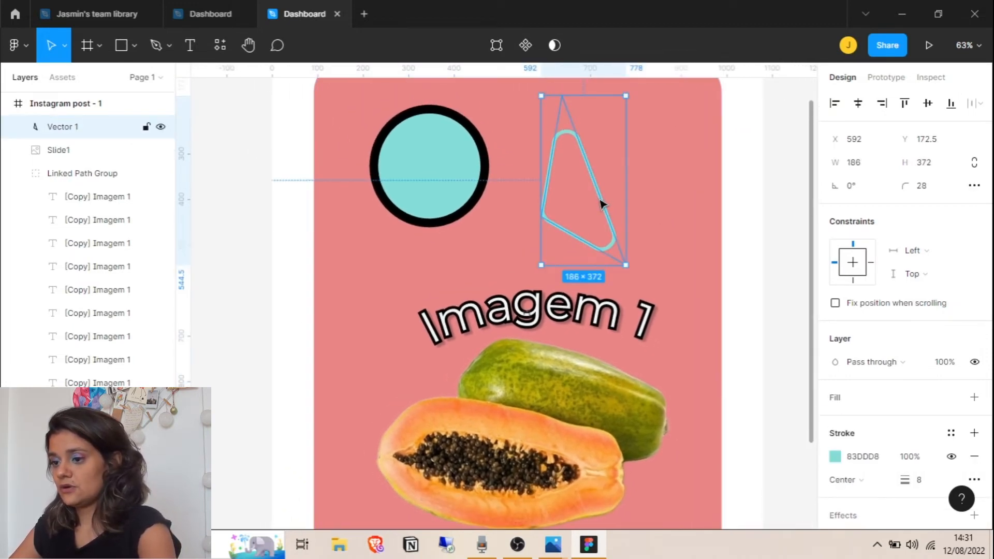
key(Delete)
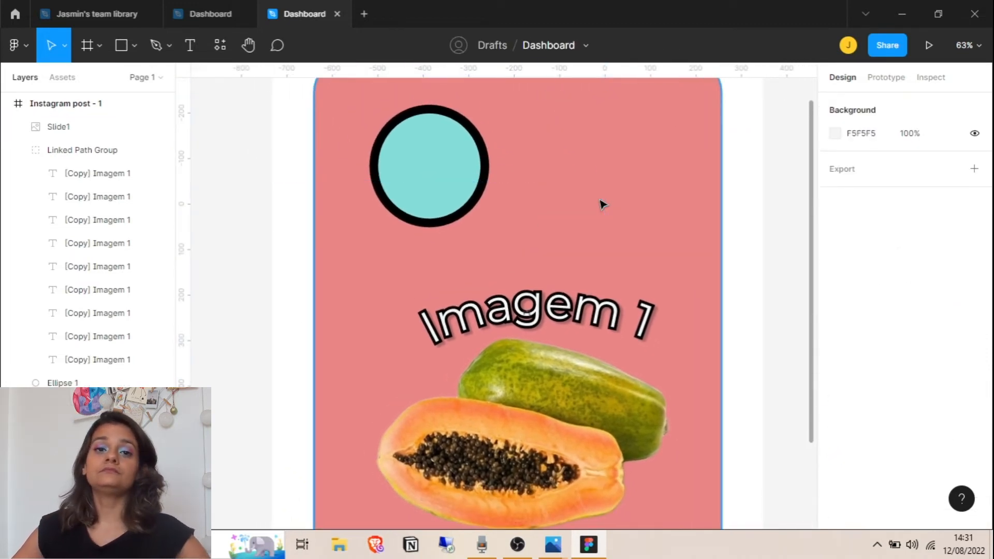
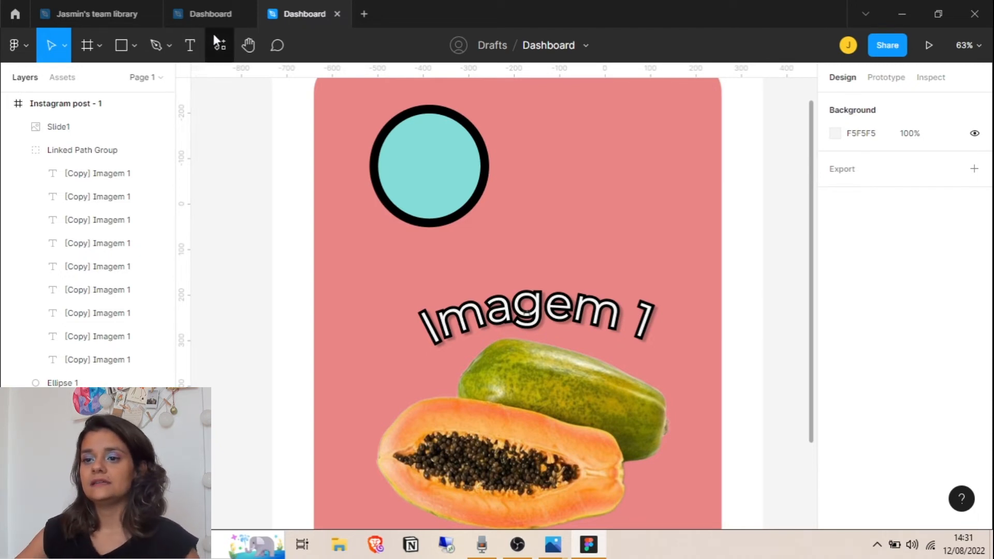
Run the Icons8 plugin and search its Illustrations for 'apple'
click(220, 45)
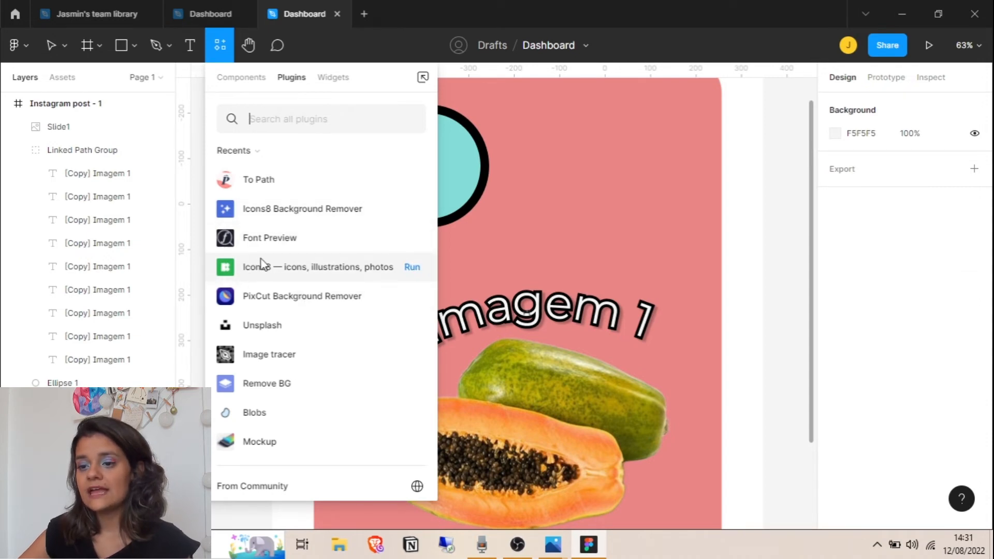
click(413, 269)
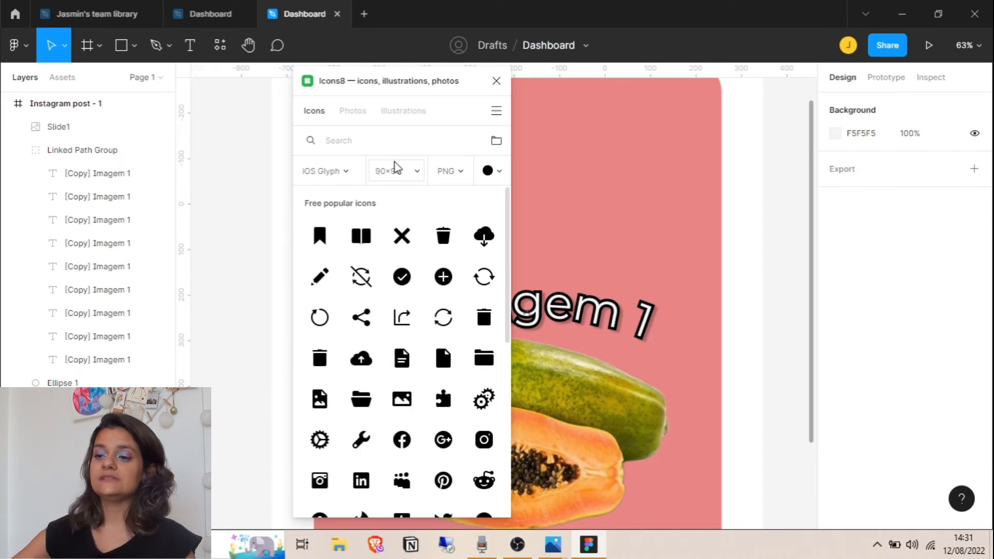
click(404, 113)
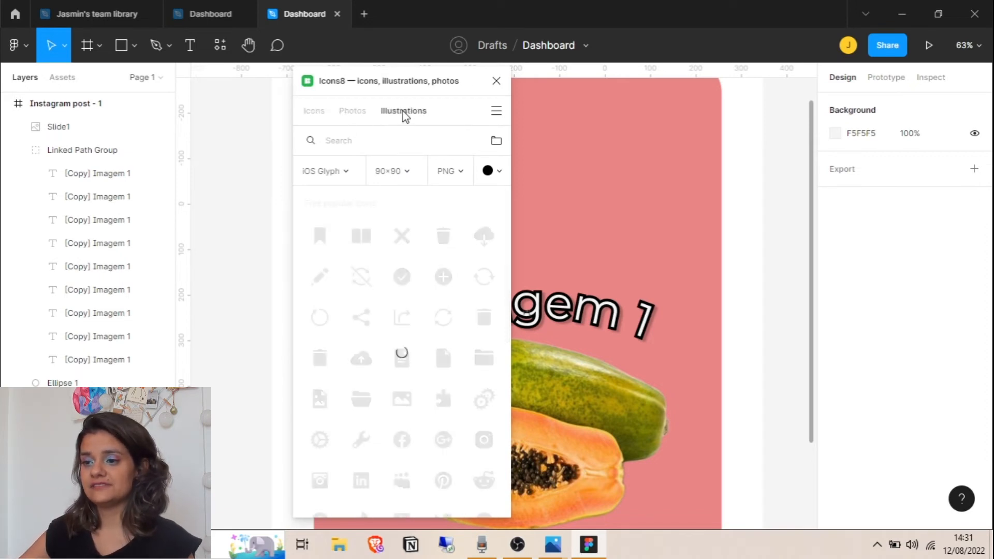
click(348, 146)
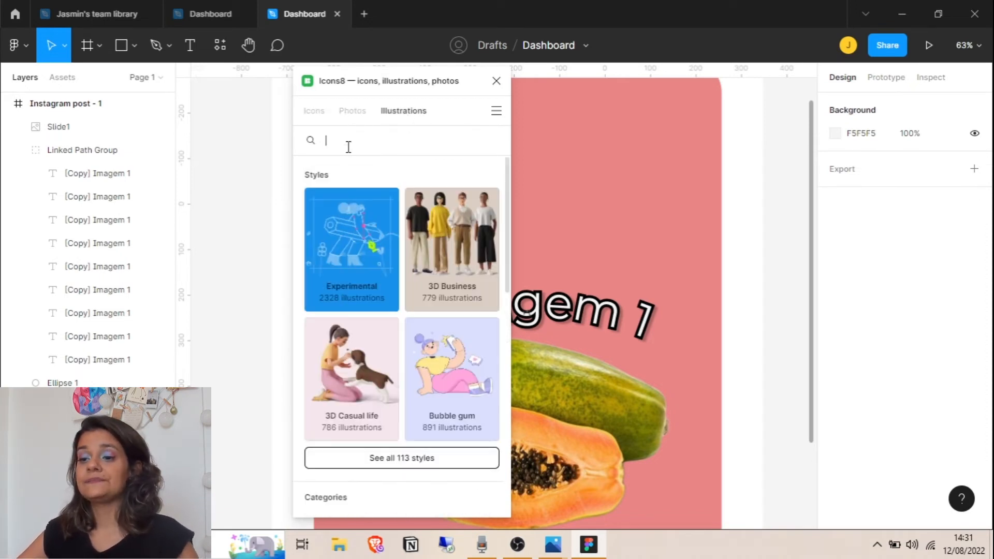
text(apple)
mouse_move(364, 202)
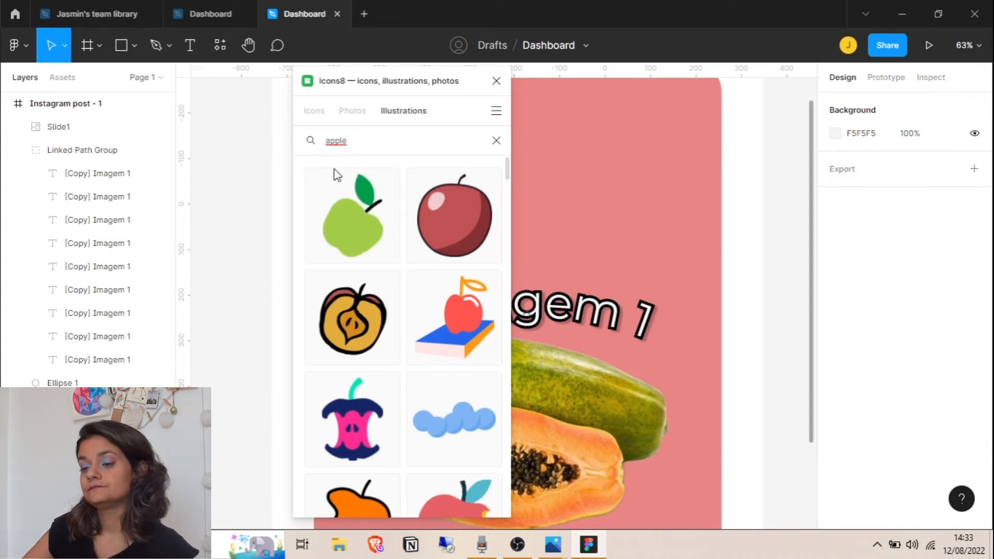
Insert the glossy red apple as a PNG and shrink it to 317×242 beside the teal circle
mouse_move(469, 204)
click(448, 202)
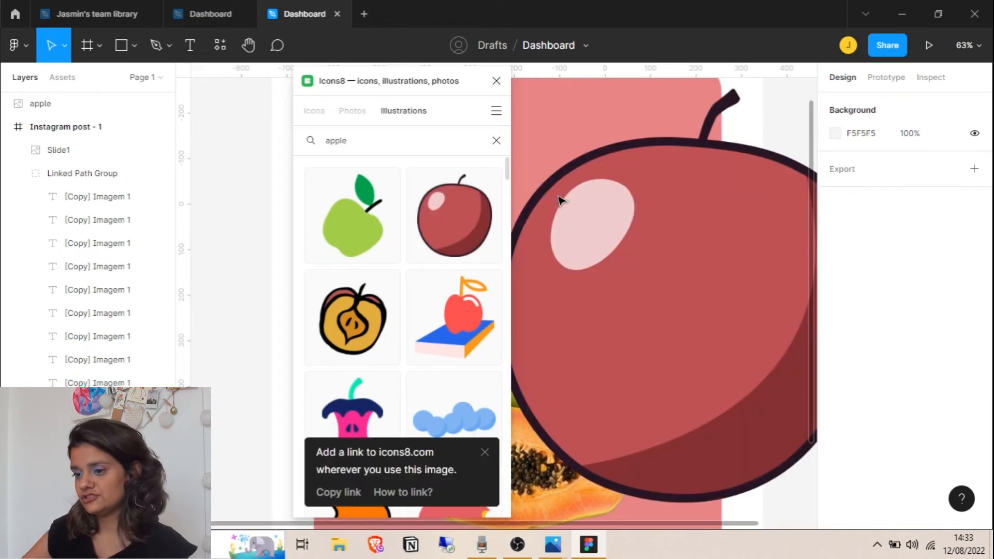
click(496, 80)
drag(595, 231, 429, 241)
drag(704, 513, 475, 208)
drag(420, 173, 612, 210)
Centre the apple on the canvas, deselect it and switch to the Pen tool
scroll(612, 209, up, 5)
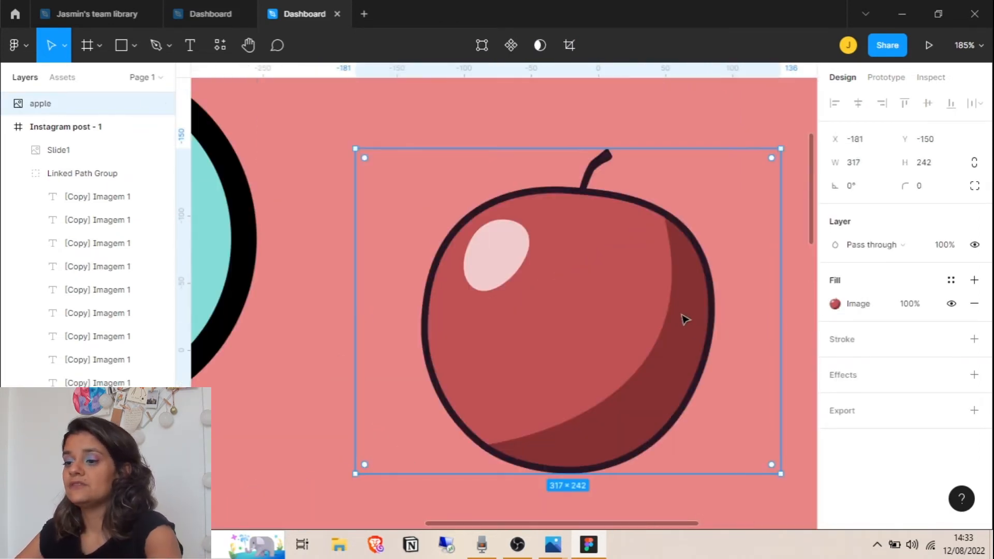
scroll(700, 324, up, 1)
scroll(700, 323, down, 1)
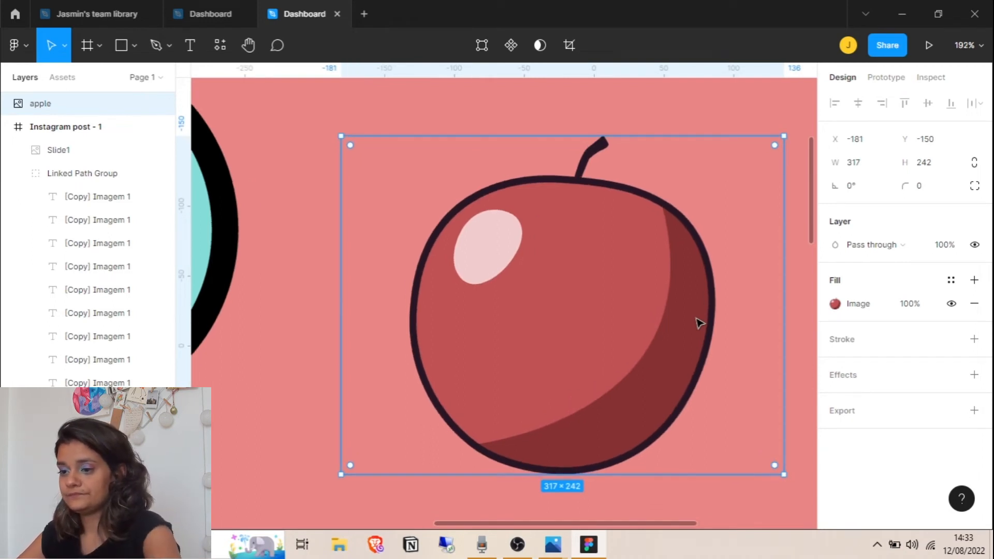
drag(715, 327, 656, 305)
click(761, 271)
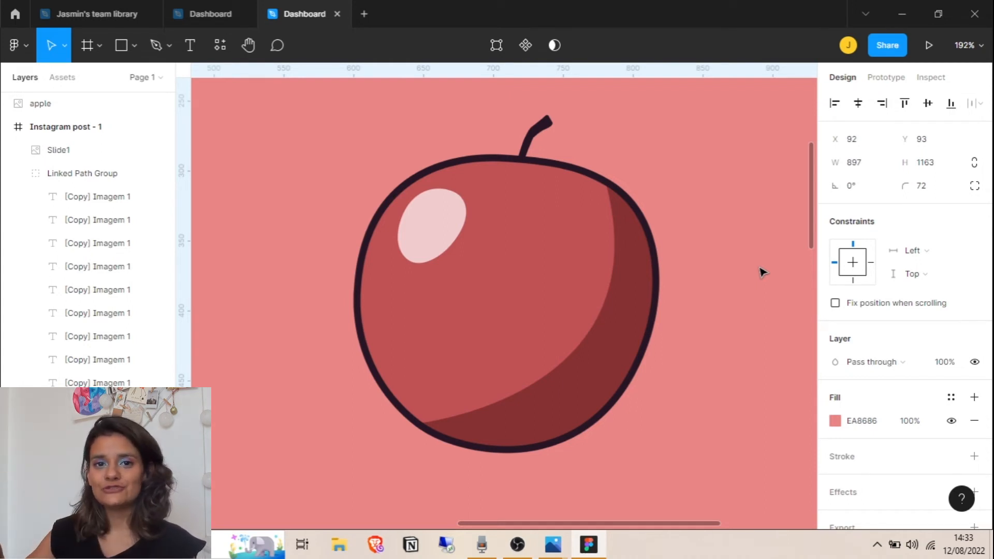
click(155, 46)
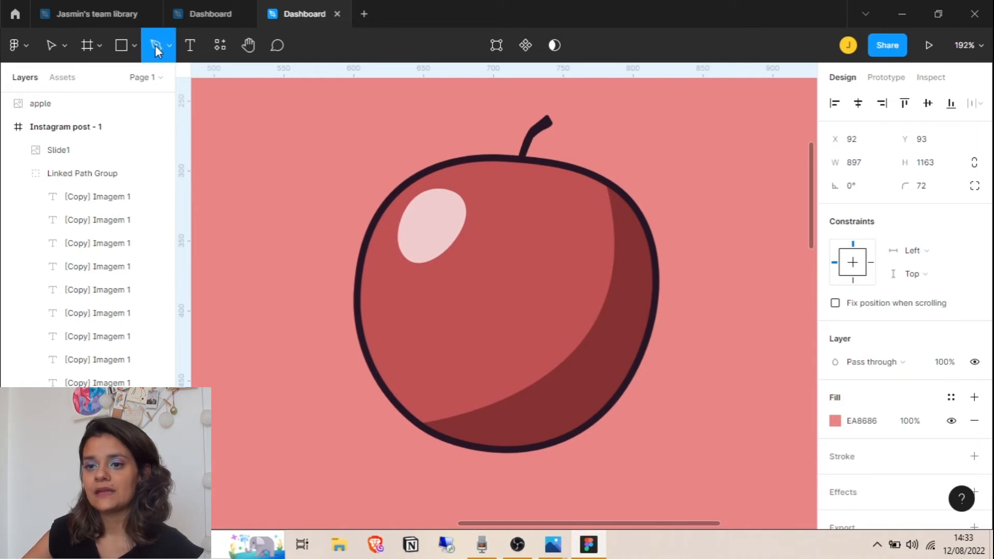
Pen-trace a closed curved outline around the apple, starting and ending at its stem
click(521, 160)
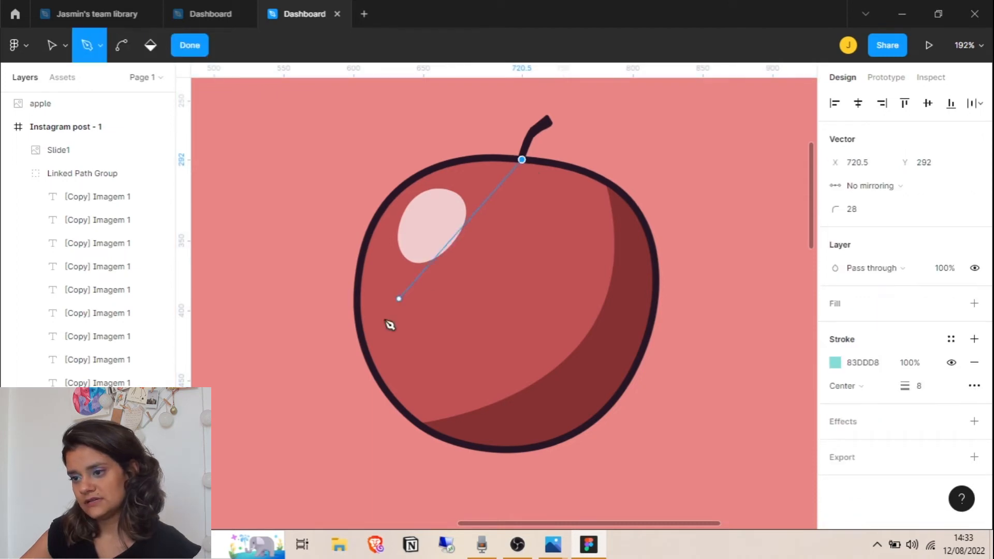
drag(370, 354, 419, 519)
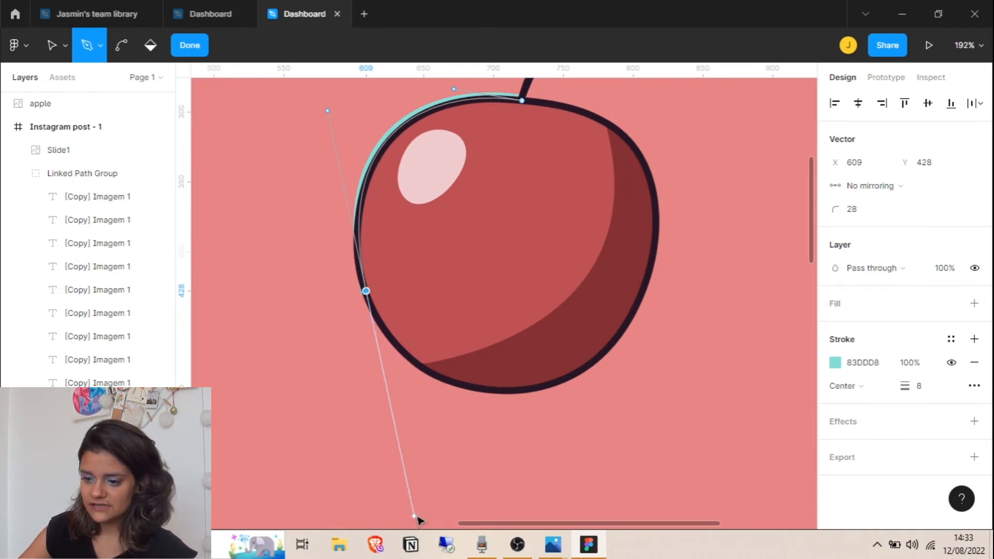
drag(414, 518, 429, 249)
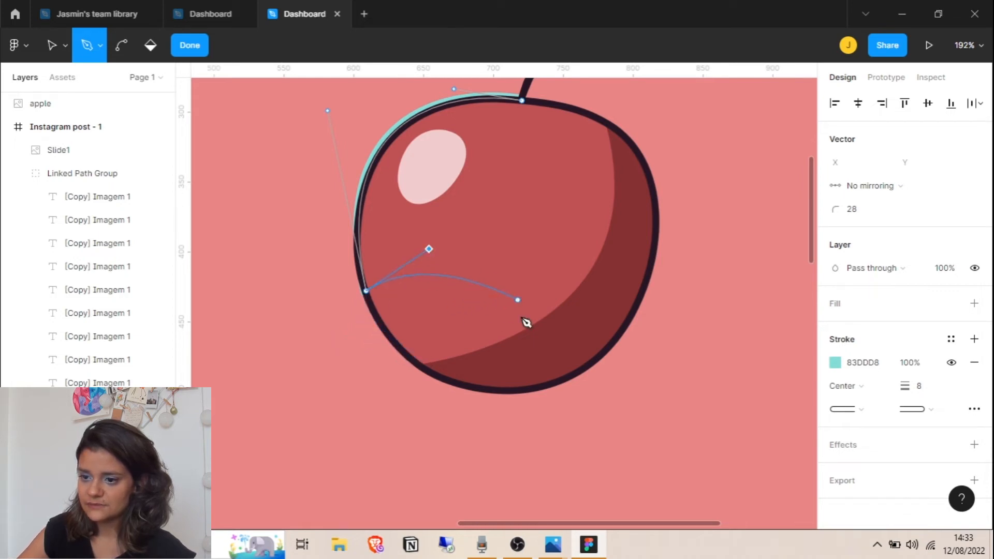
drag(429, 249, 403, 349)
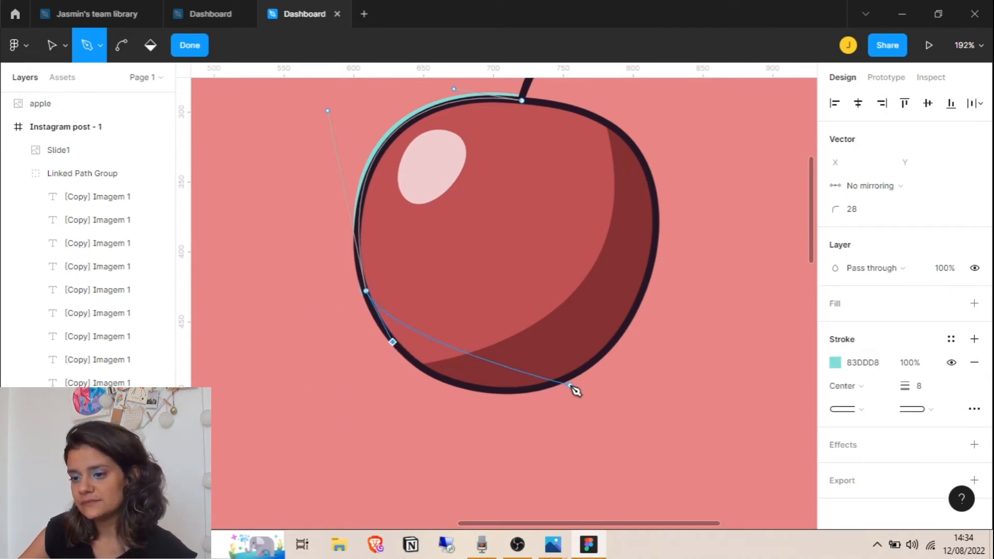
drag(587, 371, 739, 308)
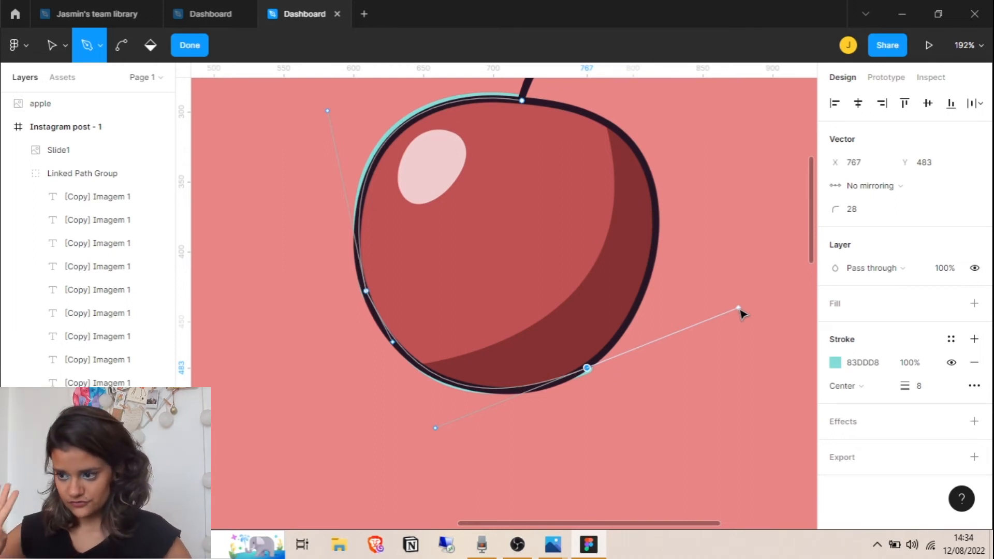
drag(522, 100, 388, 124)
key(Escape)
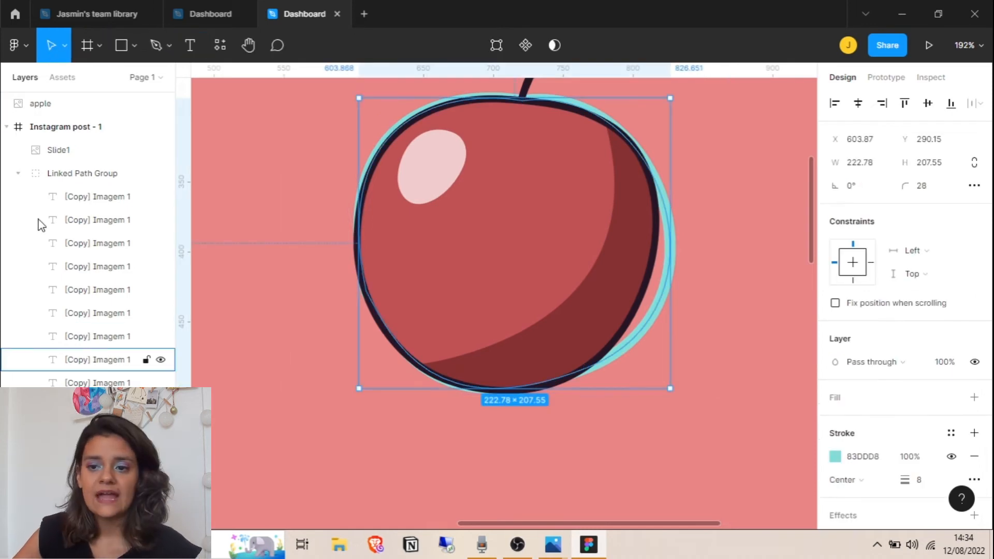
Move the apple into the post frame, stack Vector 1 above it and set its stroke weight to 3
drag(58, 106, 73, 141)
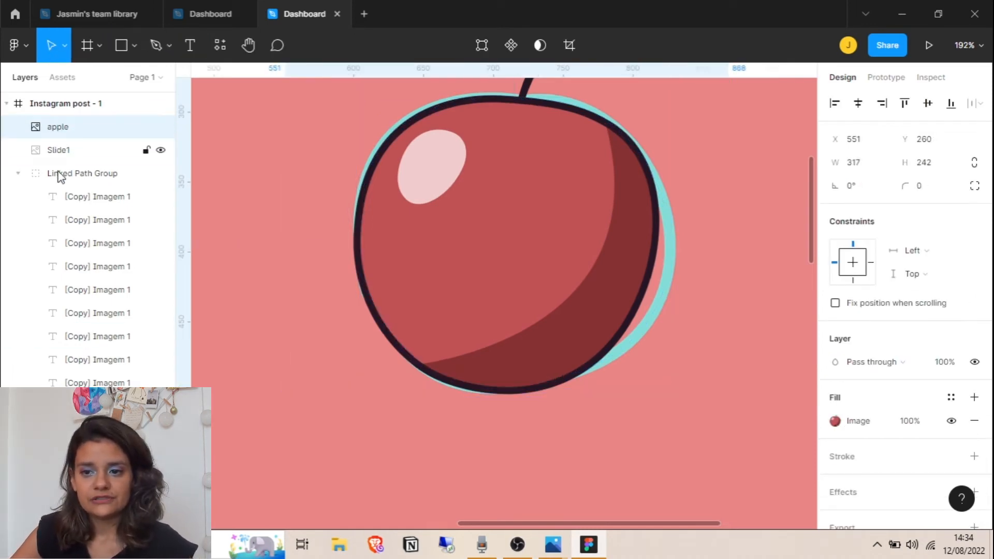
click(18, 174)
click(72, 220)
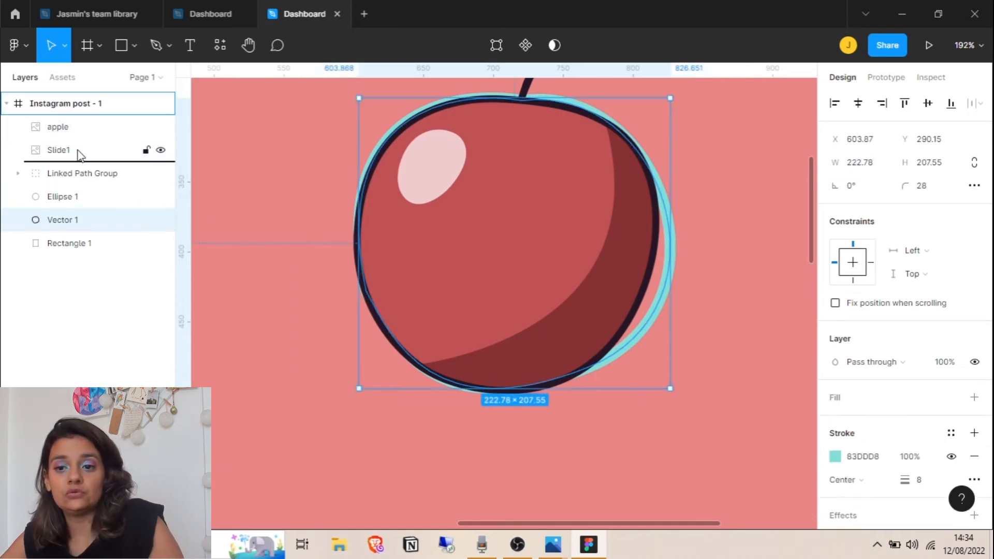
drag(85, 120, 83, 122)
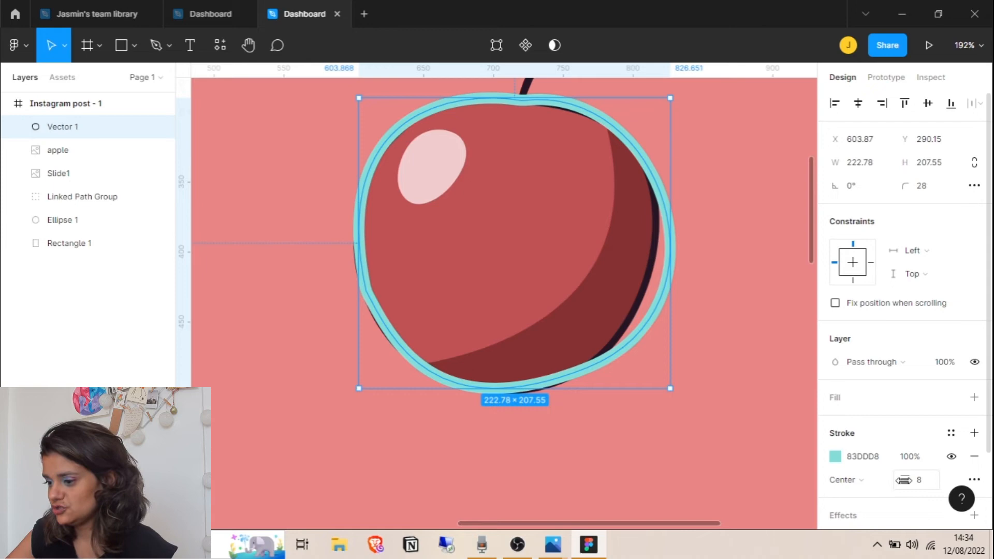
drag(902, 486, 902, 488)
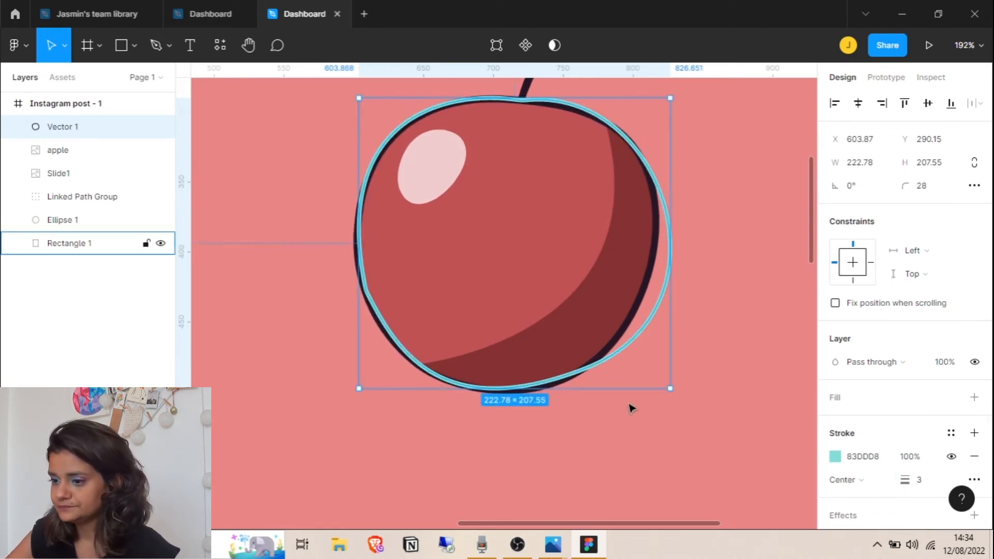
double_click(568, 380)
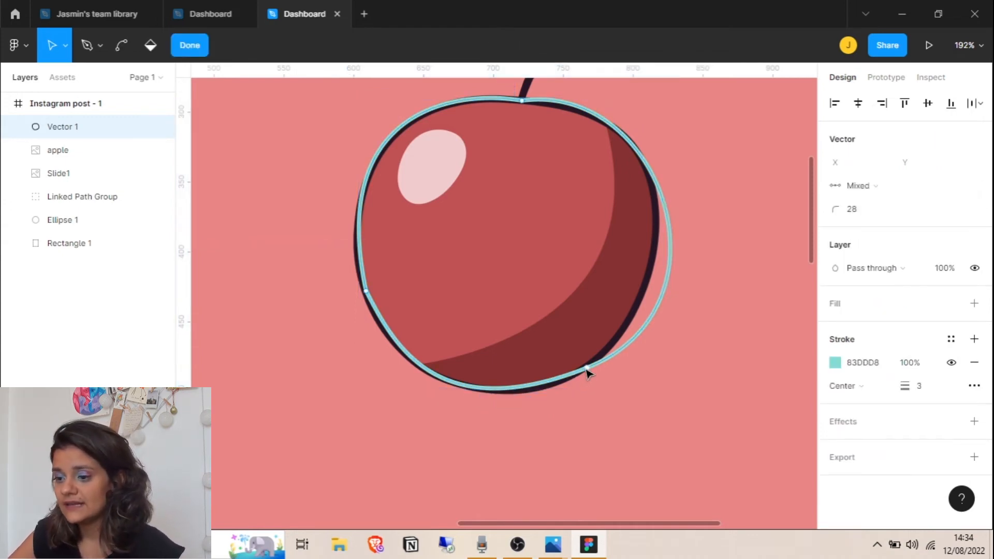
Reshape the outline's left point and its lower-left and right-side curves to fit the apple
click(366, 291)
mouse_move(394, 345)
mouse_down()
mouse_move(362, 368)
mouse_move(437, 350)
mouse_move(399, 356)
mouse_move(382, 386)
mouse_move(408, 350)
mouse_move(396, 354)
mouse_up()
drag(435, 437, 461, 431)
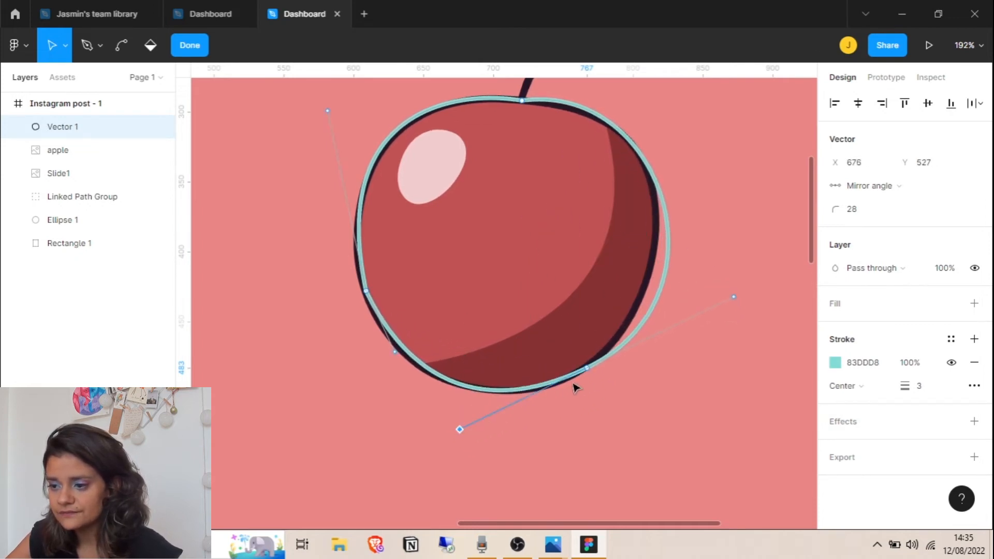
click(366, 291)
mouse_move(366, 292)
mouse_down()
mouse_move(275, 320)
mouse_move(404, 317)
mouse_move(350, 313)
mouse_move(372, 303)
mouse_move(385, 253)
mouse_move(371, 317)
mouse_move(364, 308)
mouse_move(375, 306)
mouse_up()
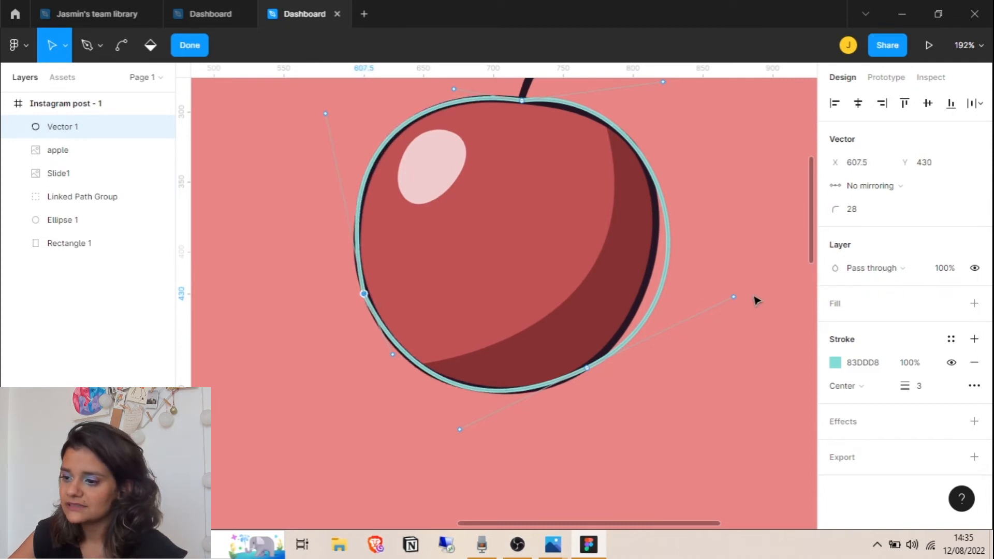
drag(734, 299, 708, 280)
drag(473, 454, 476, 436)
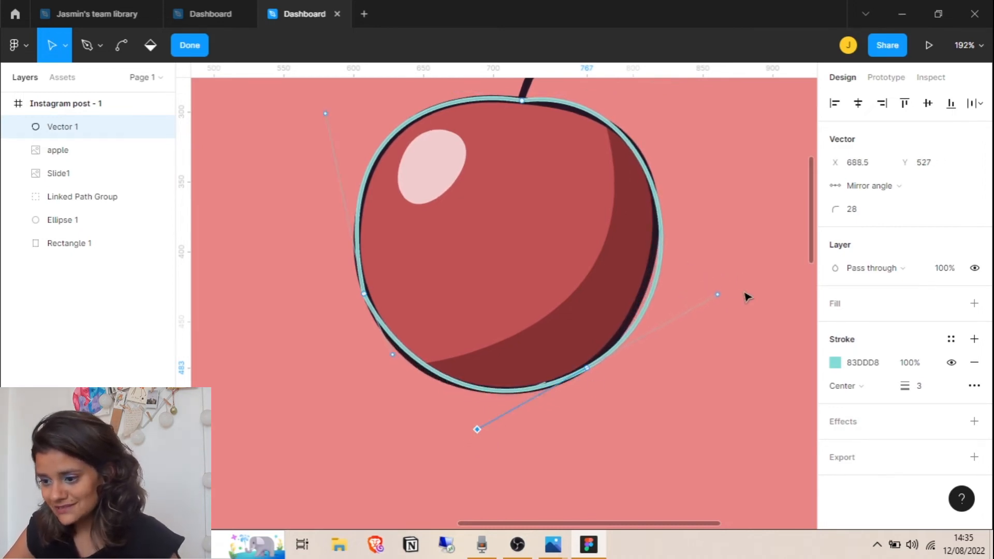
click(713, 293)
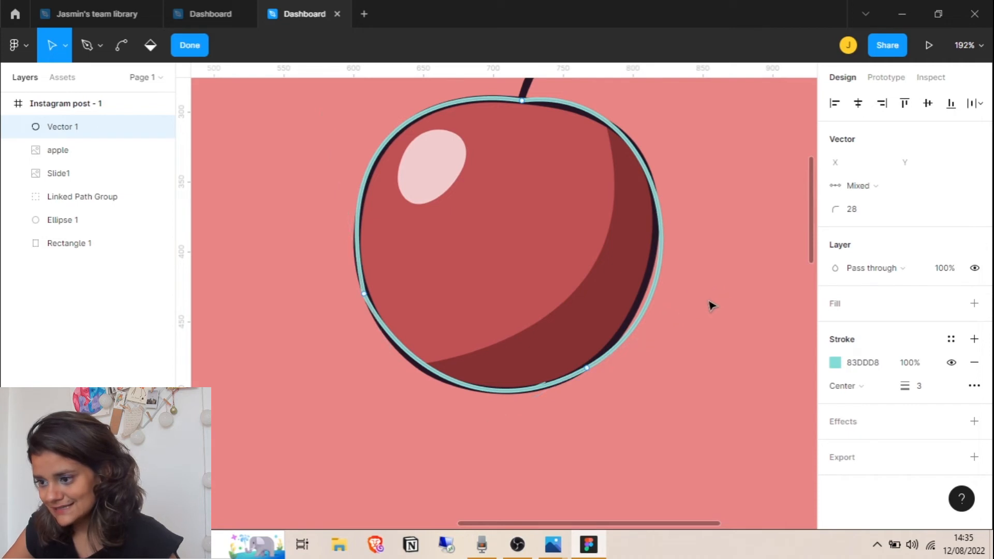
Refine the right and lower-left curves and the top point's handles around the stem
click(587, 367)
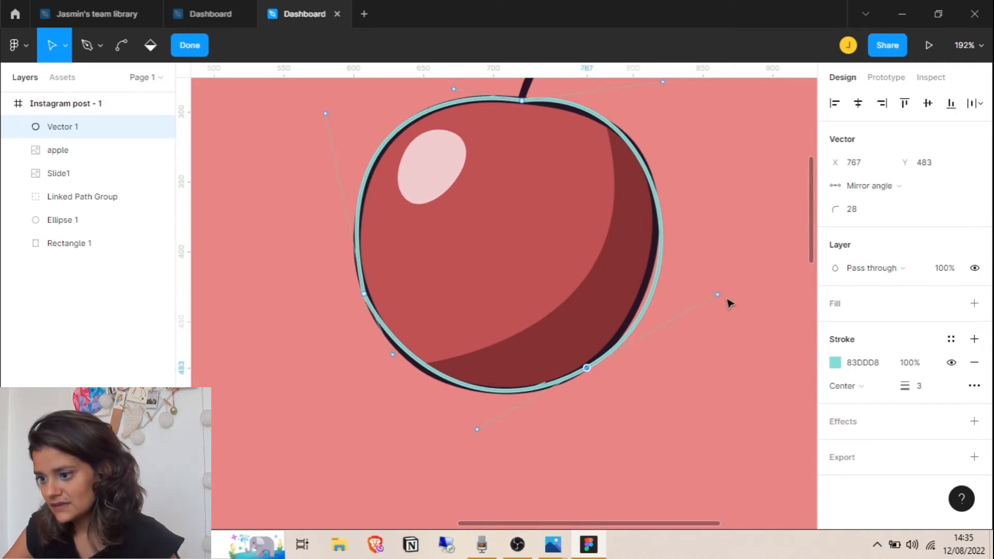
drag(717, 294, 708, 274)
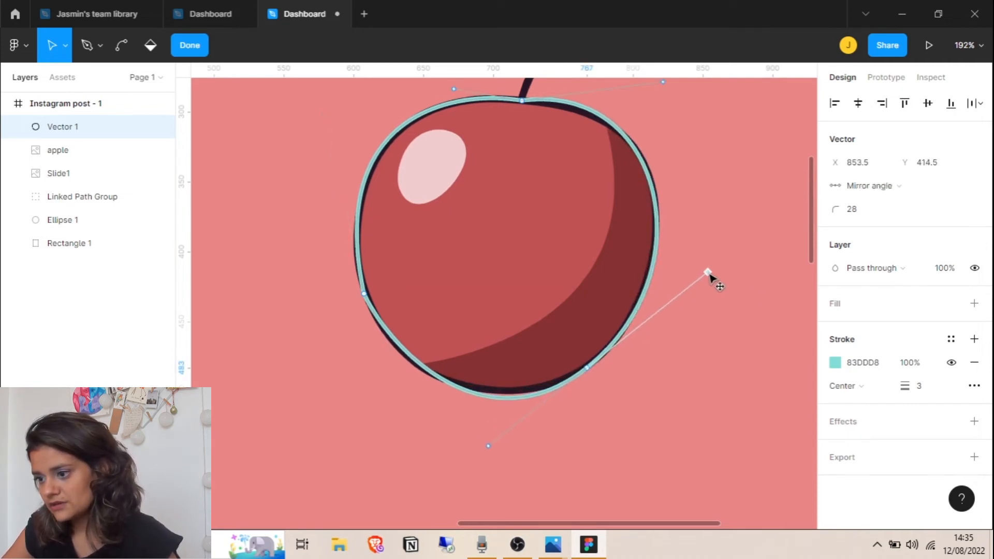
drag(488, 445, 493, 435)
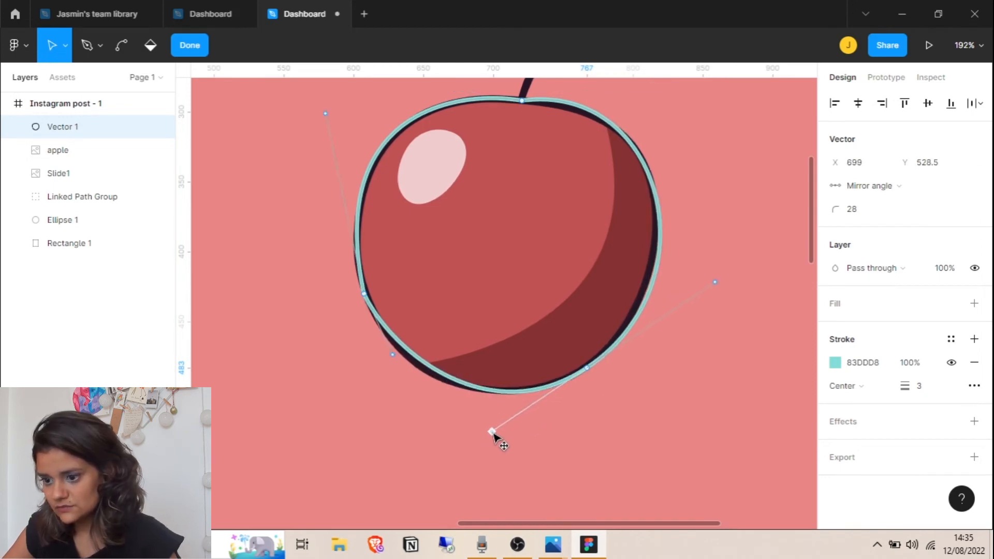
scroll(636, 339, up, 2)
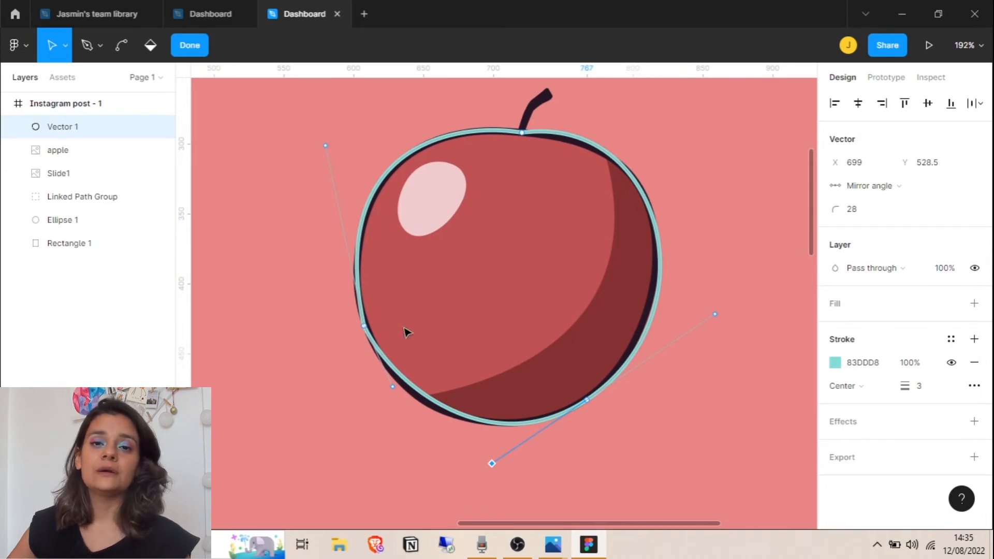
drag(392, 386, 398, 412)
drag(524, 132, 670, 126)
mouse_move(455, 124)
mouse_down()
mouse_move(433, 124)
mouse_move(441, 136)
mouse_up()
drag(520, 131, 519, 131)
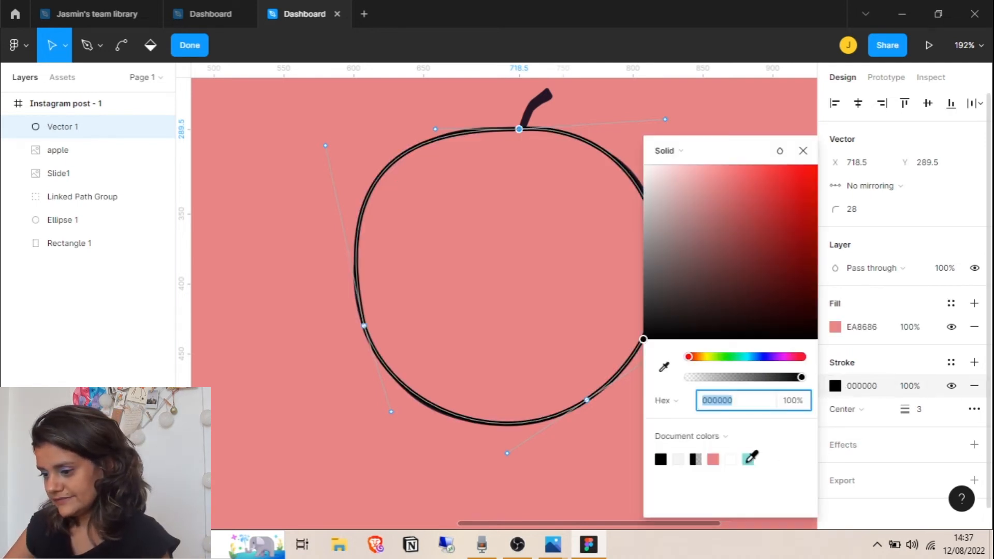
Fill the outline with EA8686 coral and draw a two-point stem path above the apple's top
click(748, 459)
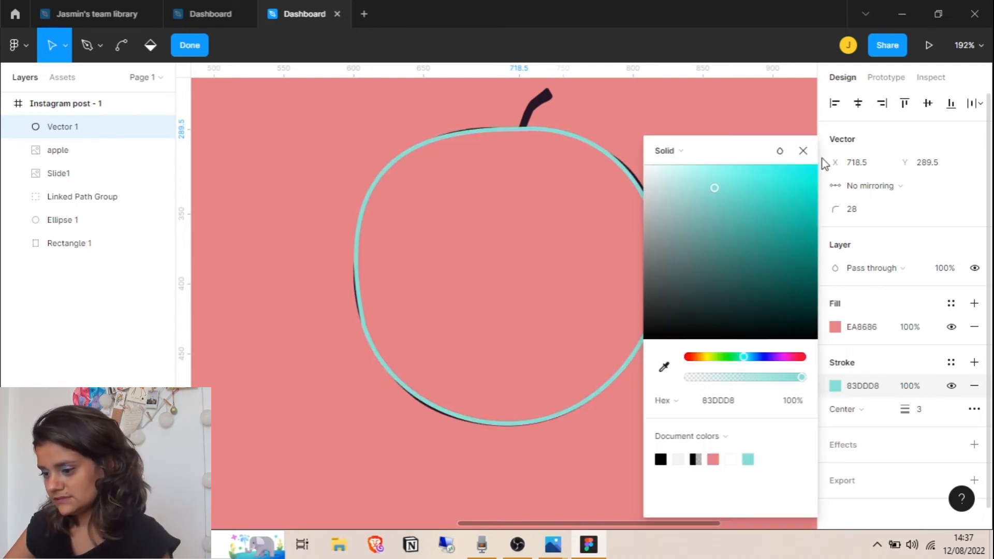
click(803, 151)
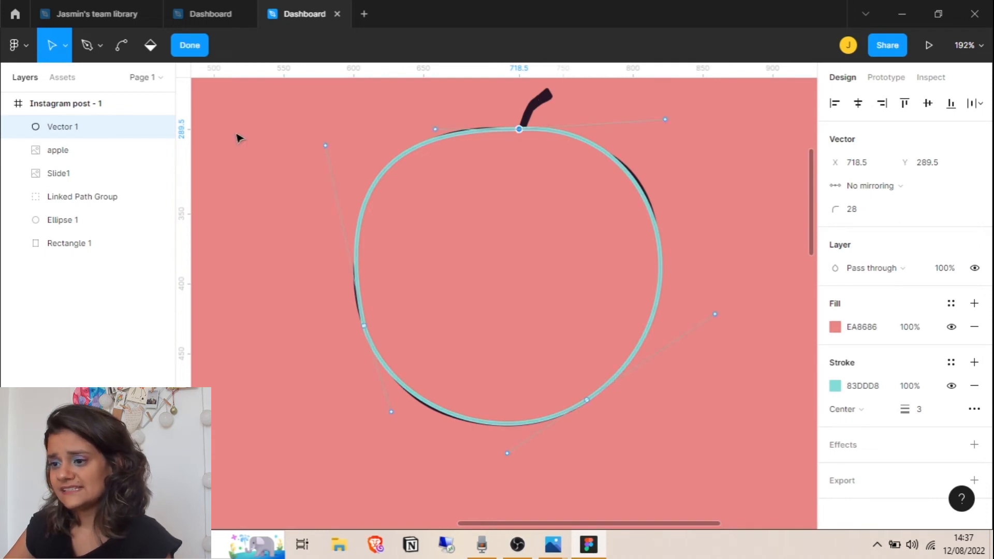
click(87, 46)
click(523, 129)
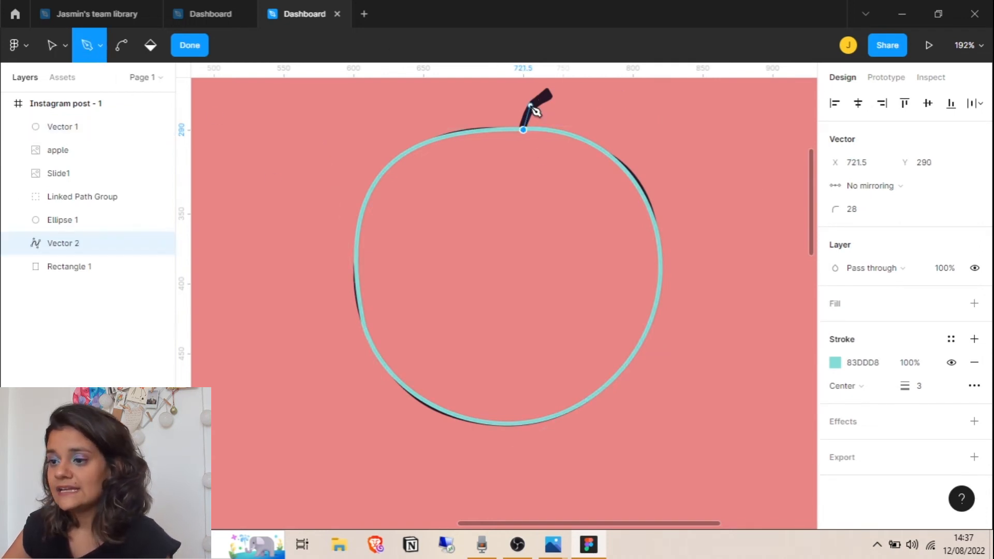
click(531, 105)
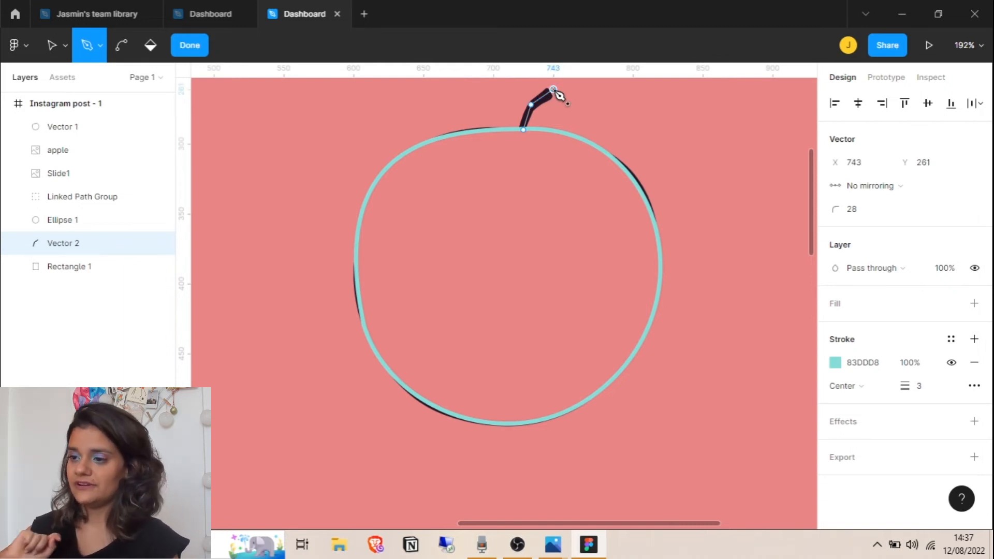
key(Escape)
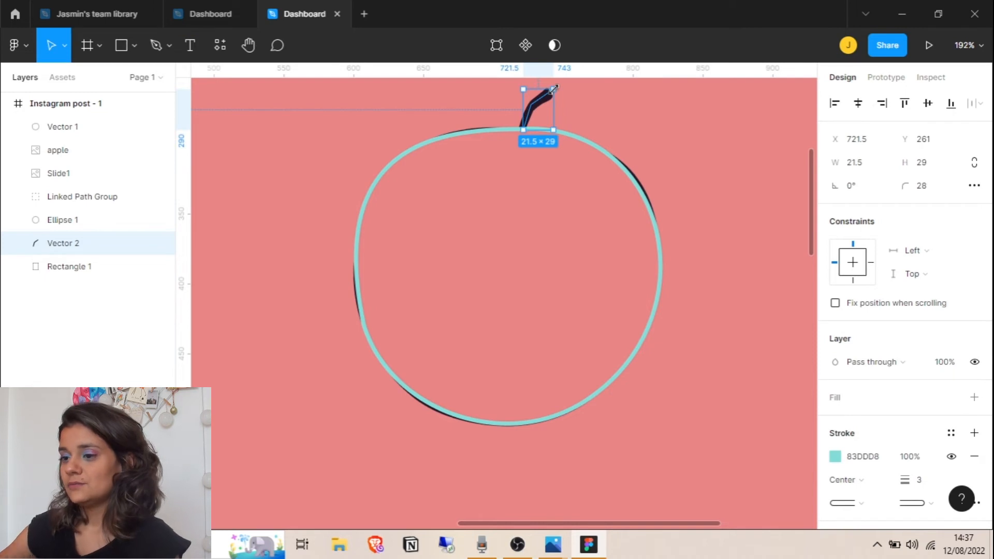
Give the stem a 12-weight stroke with round end caps
scroll(979, 306, down, 2)
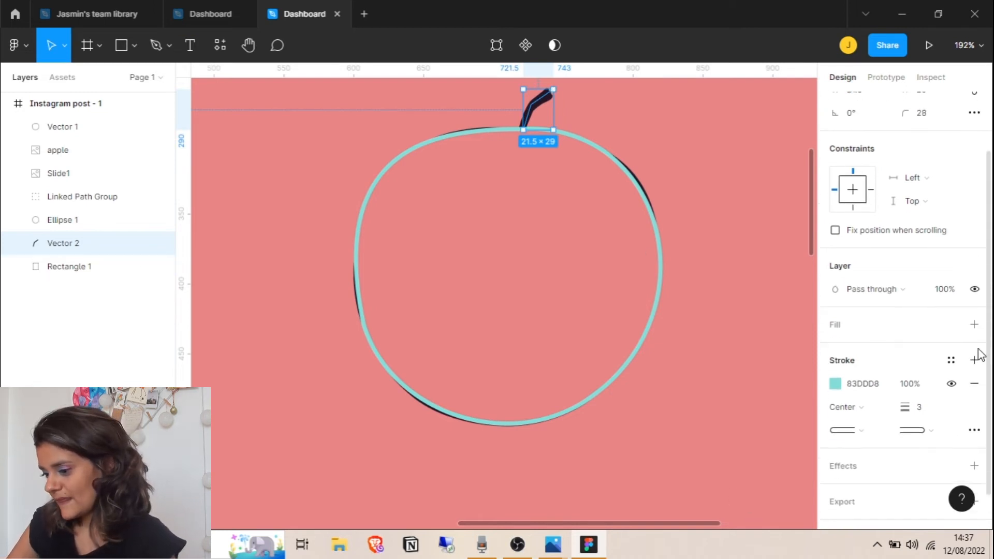
mouse_move(909, 415)
mouse_down()
mouse_move(928, 411)
mouse_move(904, 420)
mouse_move(923, 421)
mouse_up()
click(854, 430)
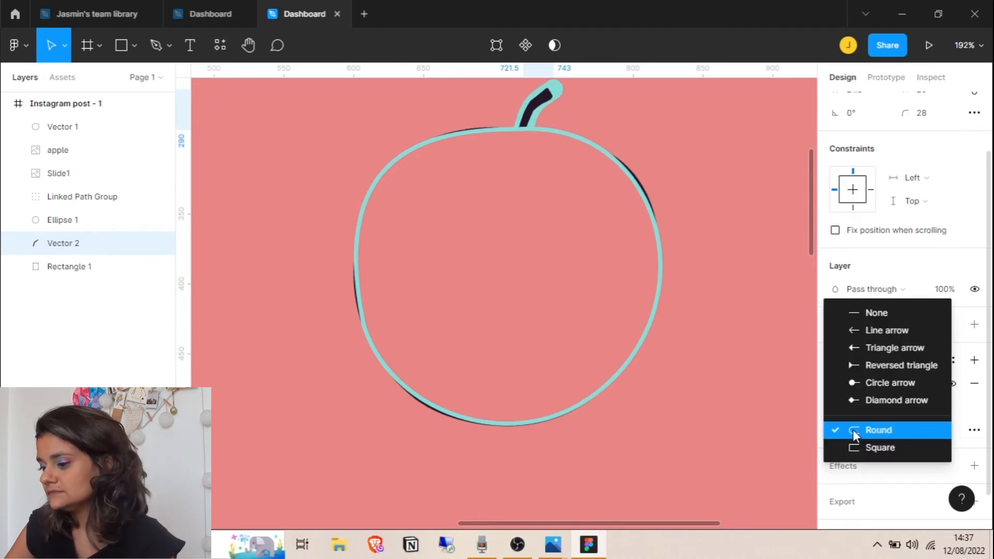
click(859, 448)
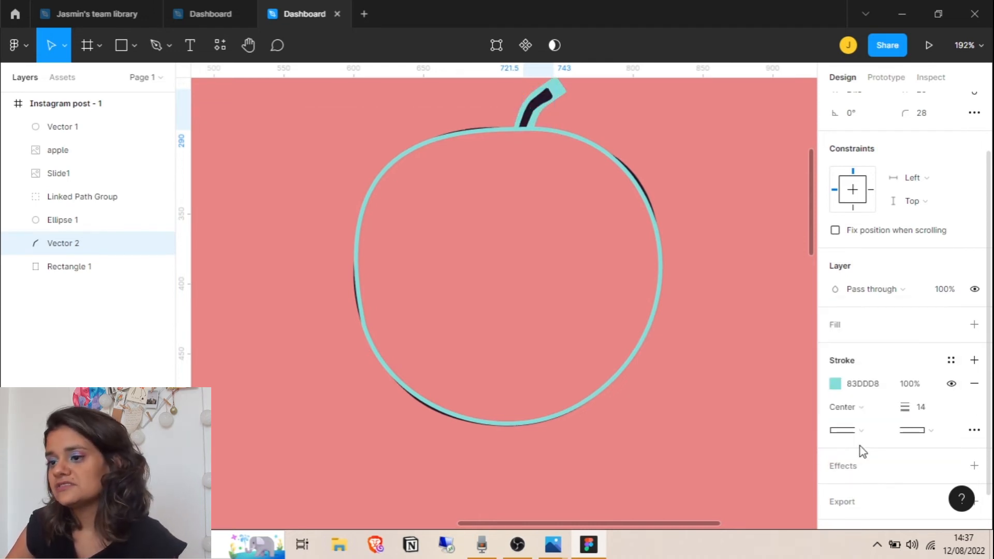
click(913, 430)
click(892, 369)
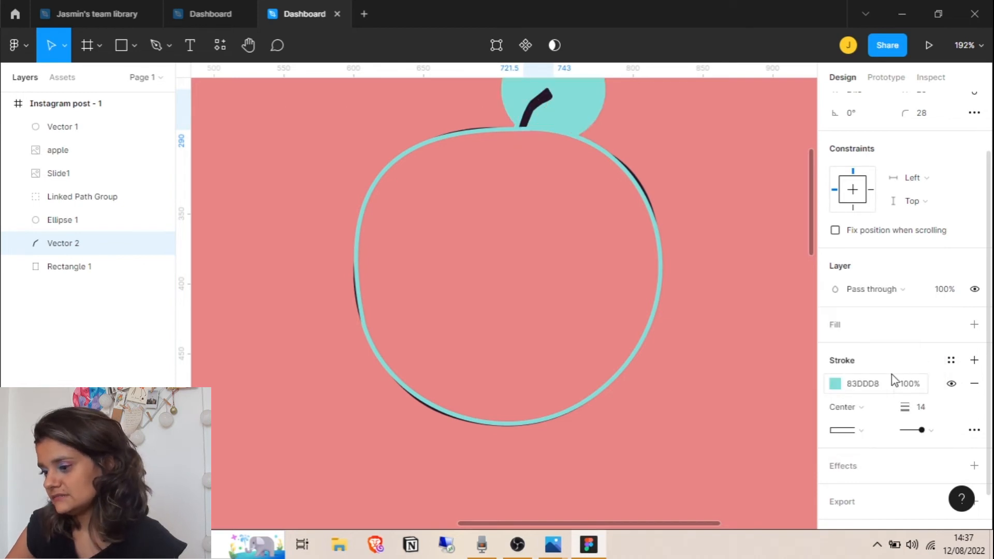
click(914, 431)
click(892, 476)
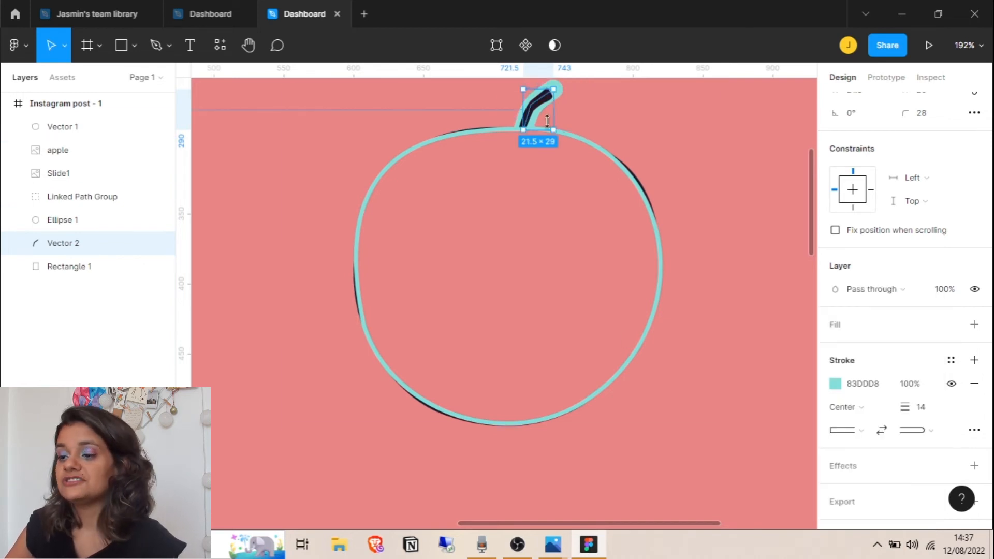
drag(903, 407, 902, 406)
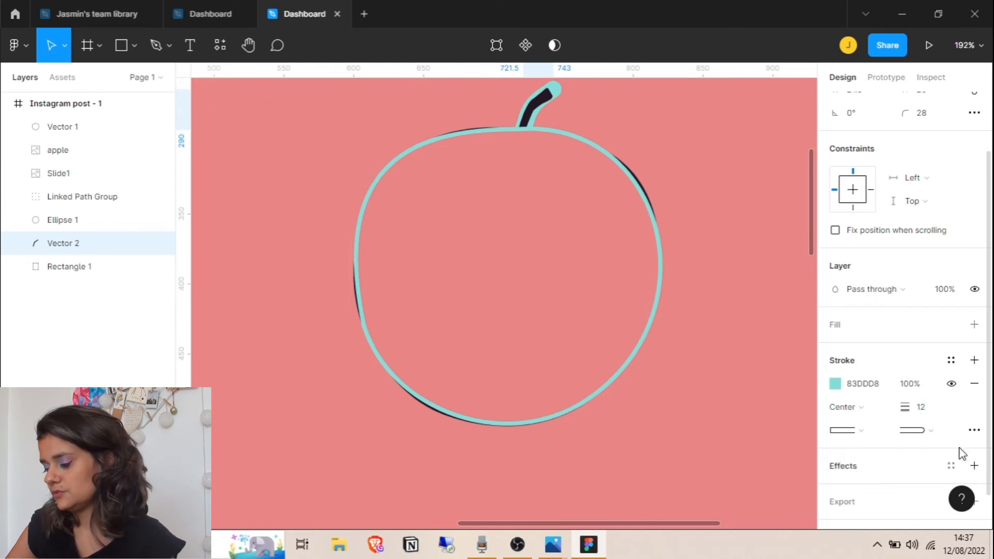
click(974, 430)
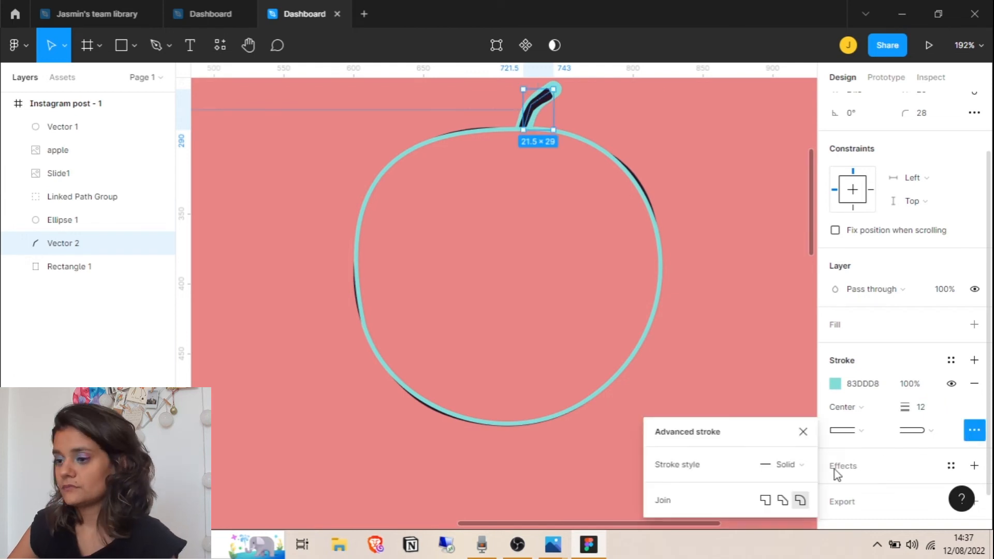
click(802, 431)
click(720, 186)
click(754, 144)
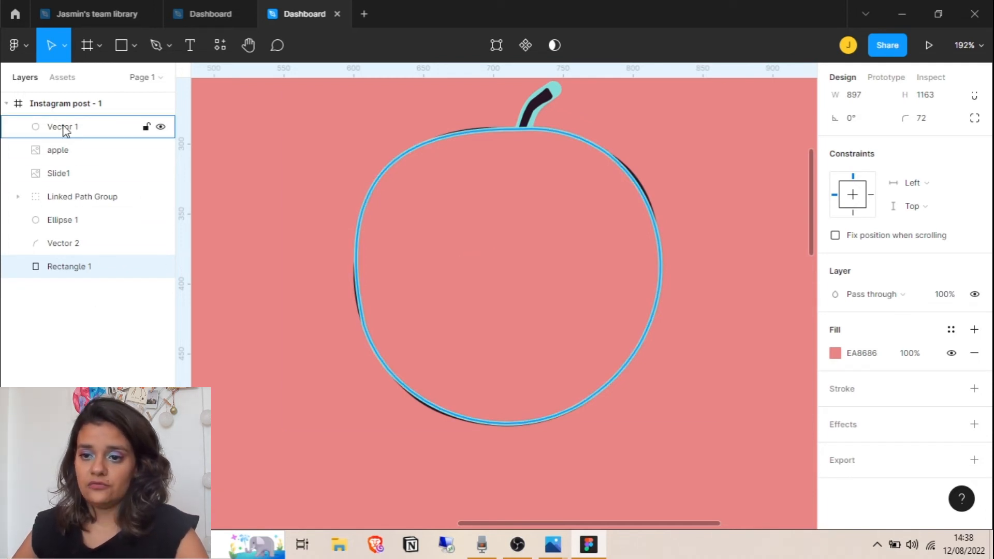
Group the outline and stem as Group 1 and move it beside the red apple
drag(63, 247, 64, 129)
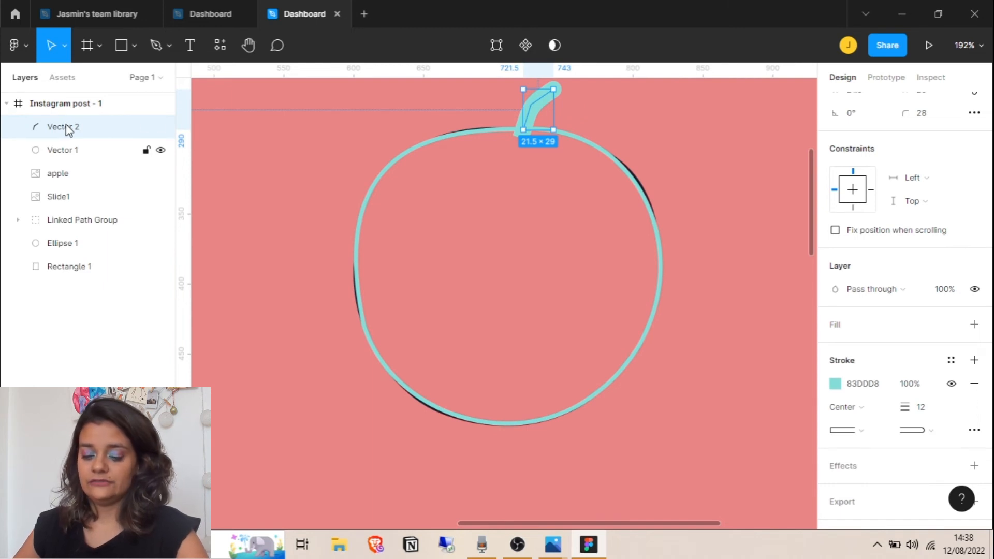
shift+click(80, 153)
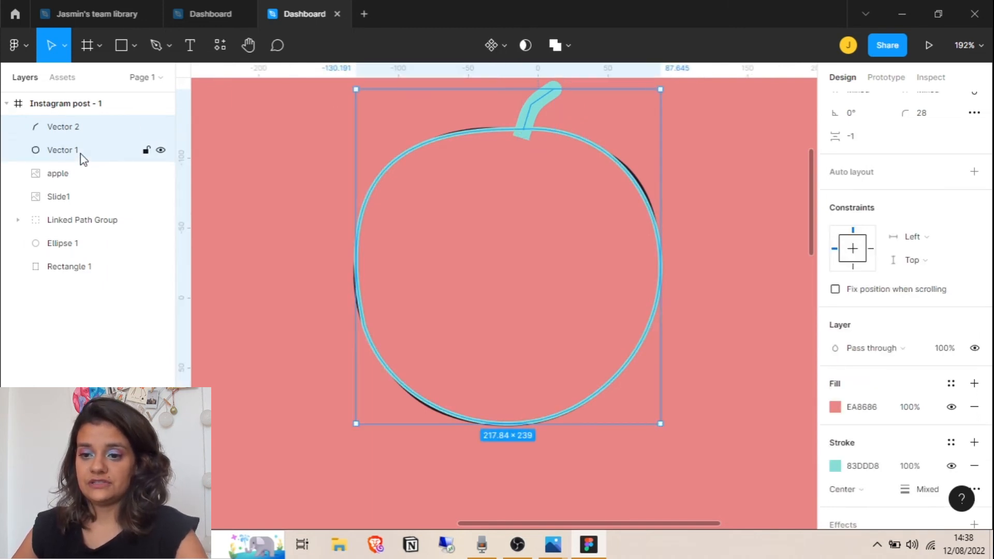
right_click(504, 185)
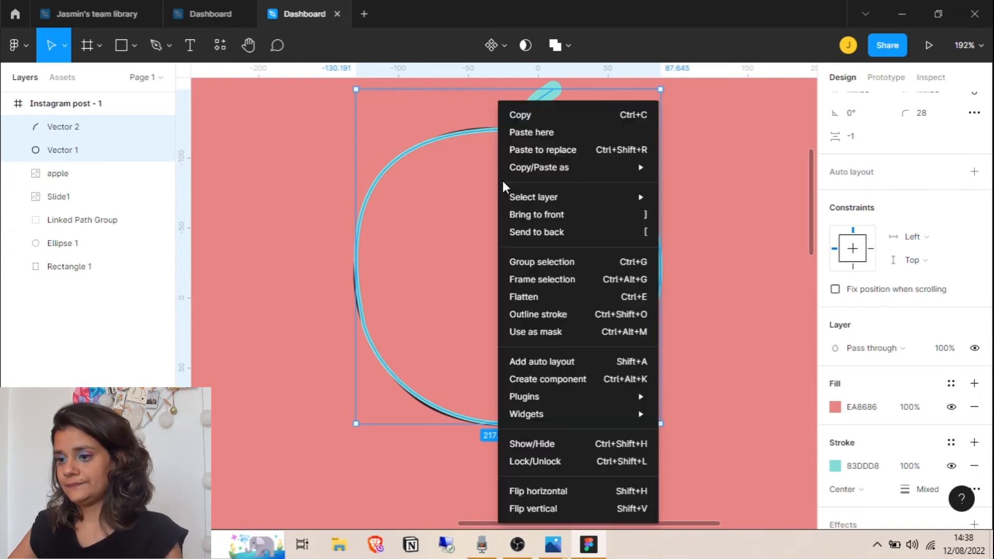
click(541, 262)
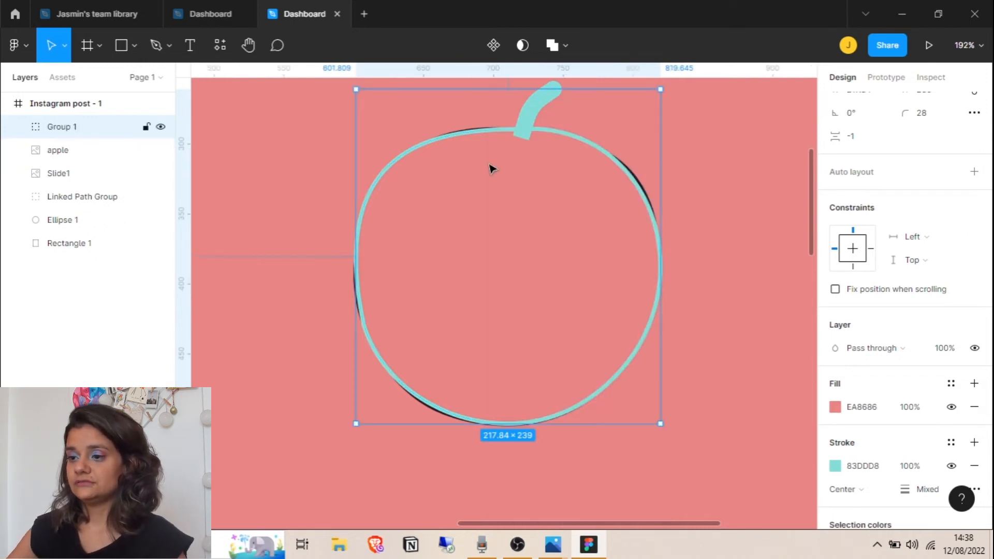
drag(524, 256, 673, 290)
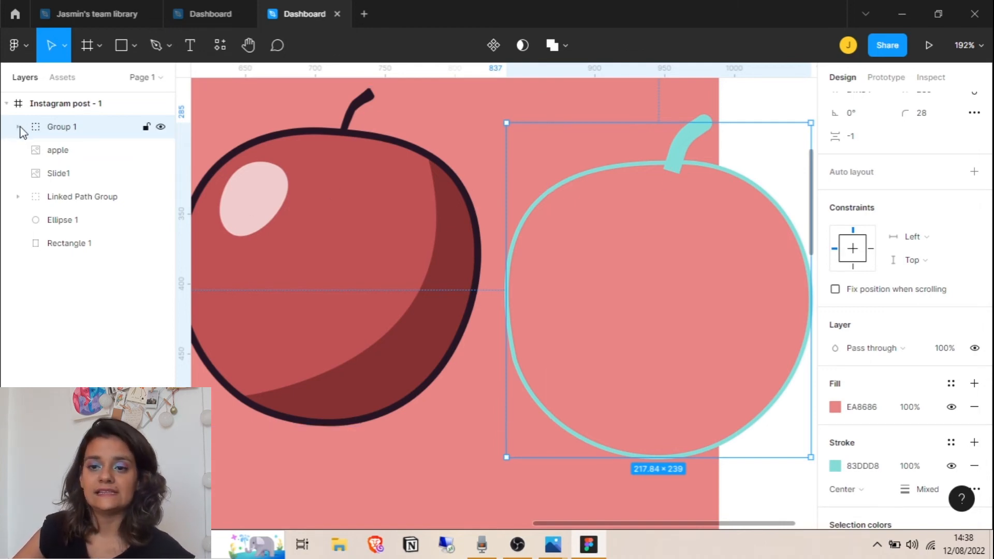
Stack the stem beneath the outline inside Group 1 and nudge the group slightly right and down
click(19, 127)
click(96, 154)
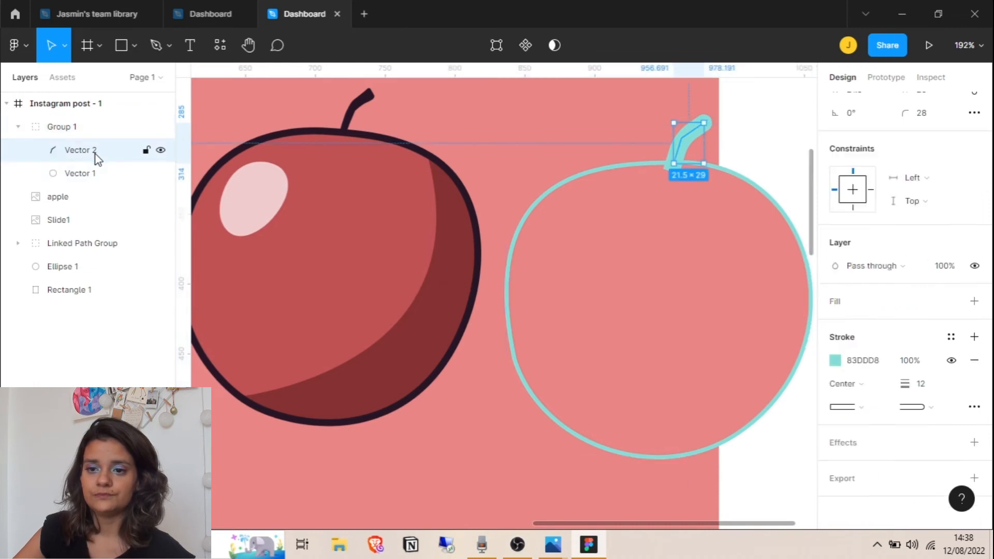
drag(95, 154, 96, 179)
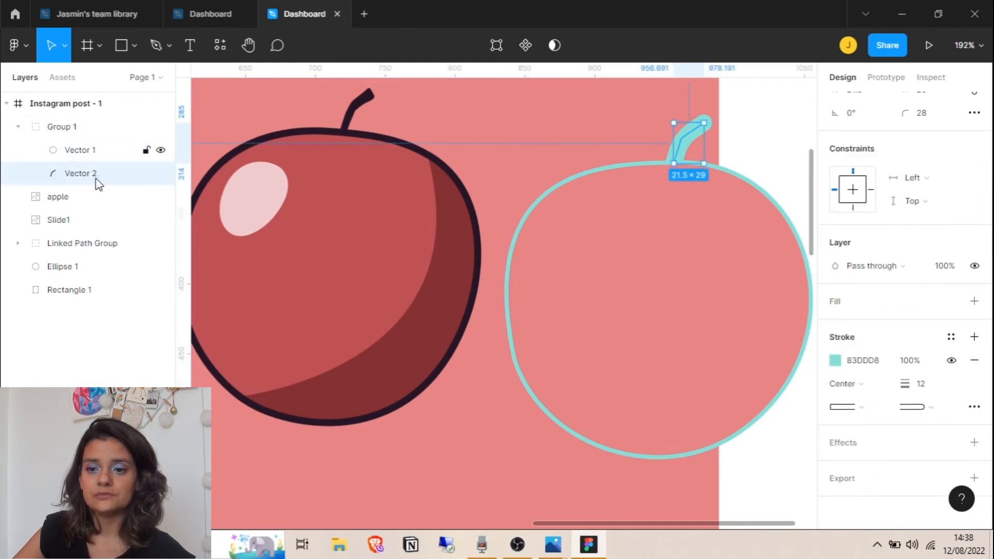
click(766, 145)
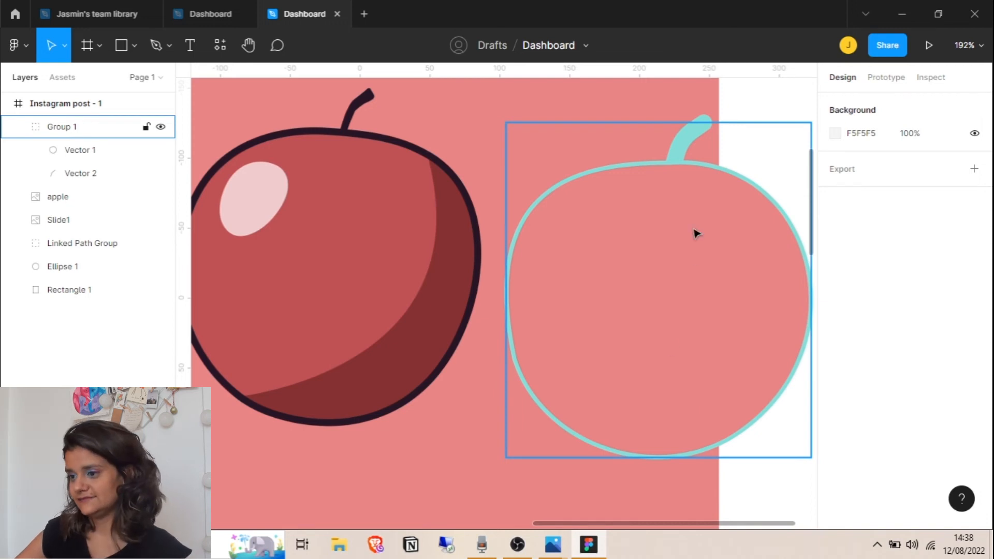
mouse_move(652, 297)
mouse_down()
mouse_move(734, 315)
mouse_move(657, 305)
mouse_up()
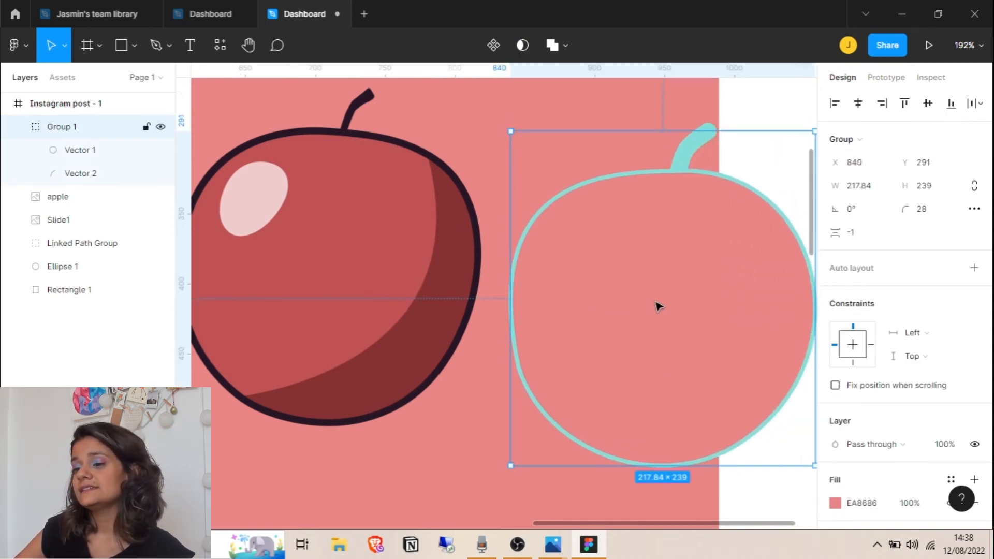
Add an inner shadow to Group 1 offset X 13, Y -3
scroll(857, 347, down, 5)
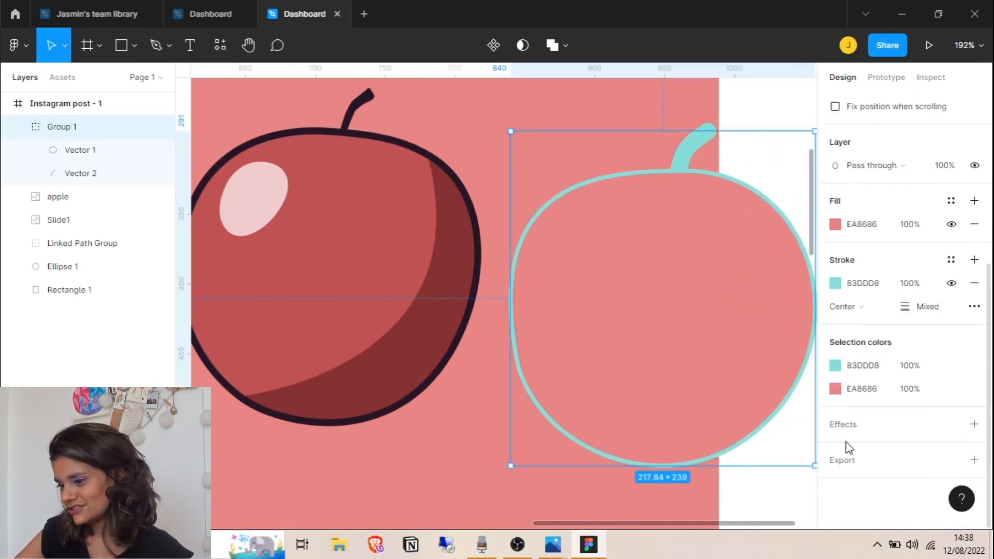
click(843, 425)
click(868, 446)
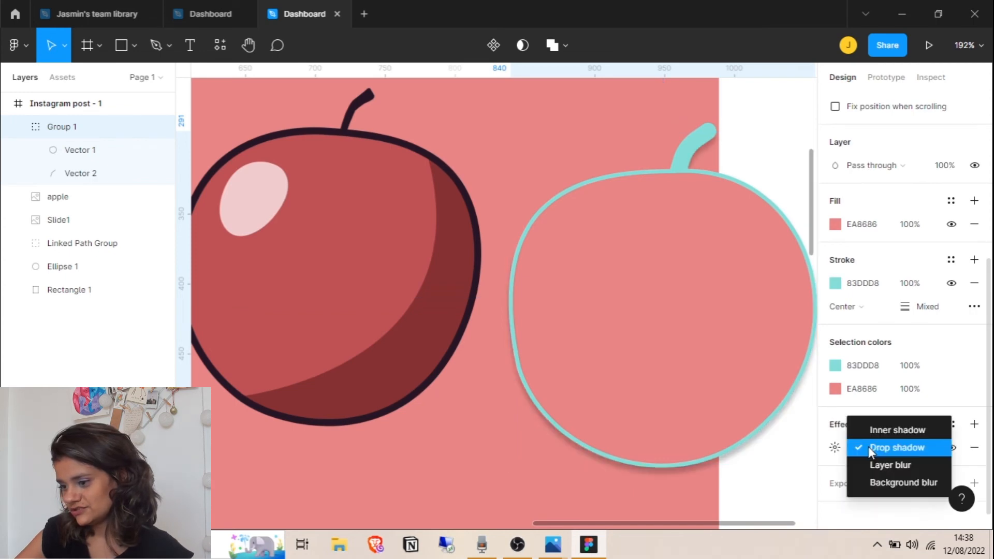
click(902, 435)
click(834, 447)
drag(688, 454, 643, 481)
Set the inner shadow colour to dark red AF3D3D
click(671, 500)
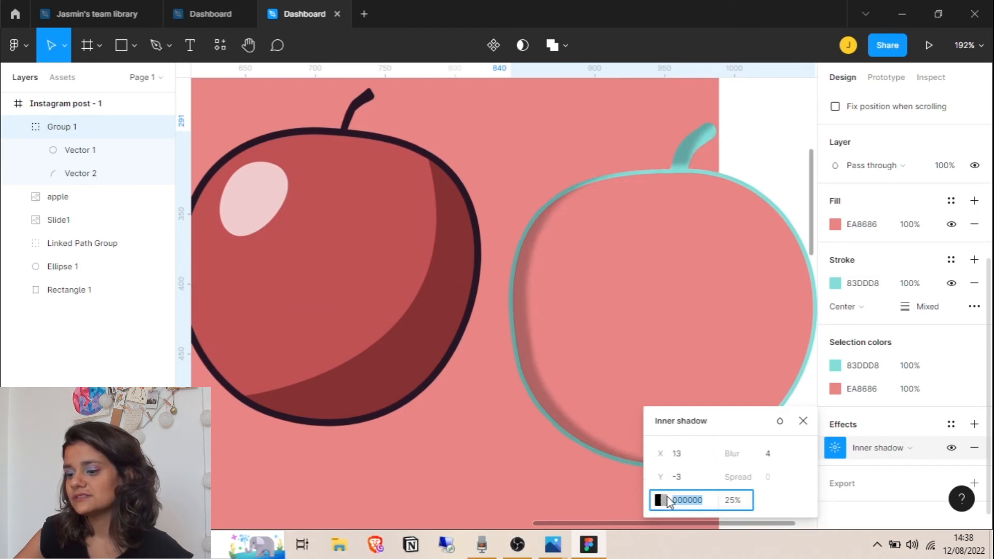
click(661, 499)
drag(472, 336, 570, 254)
drag(569, 149, 395, 156)
drag(402, 270, 406, 227)
click(452, 158)
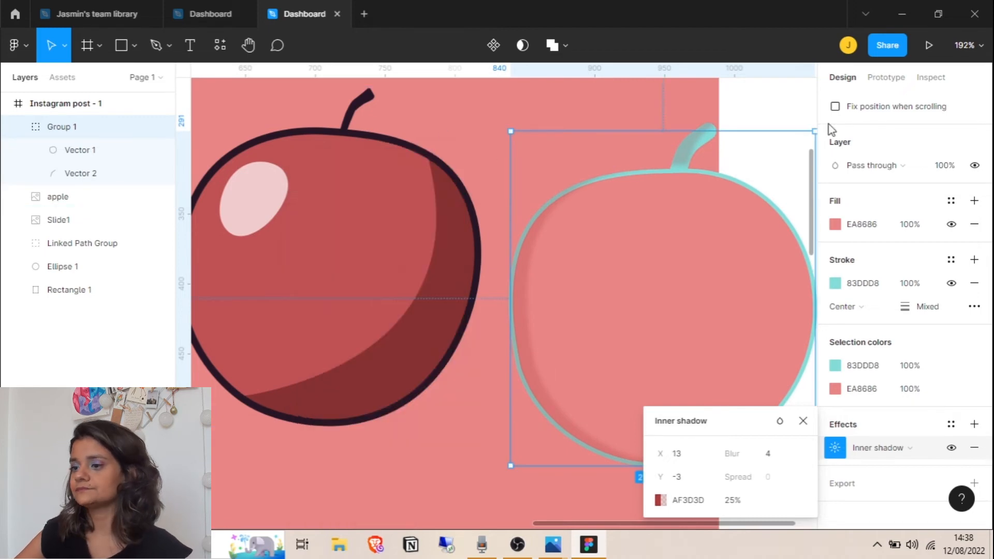
click(804, 421)
scroll(645, 242, down, 10)
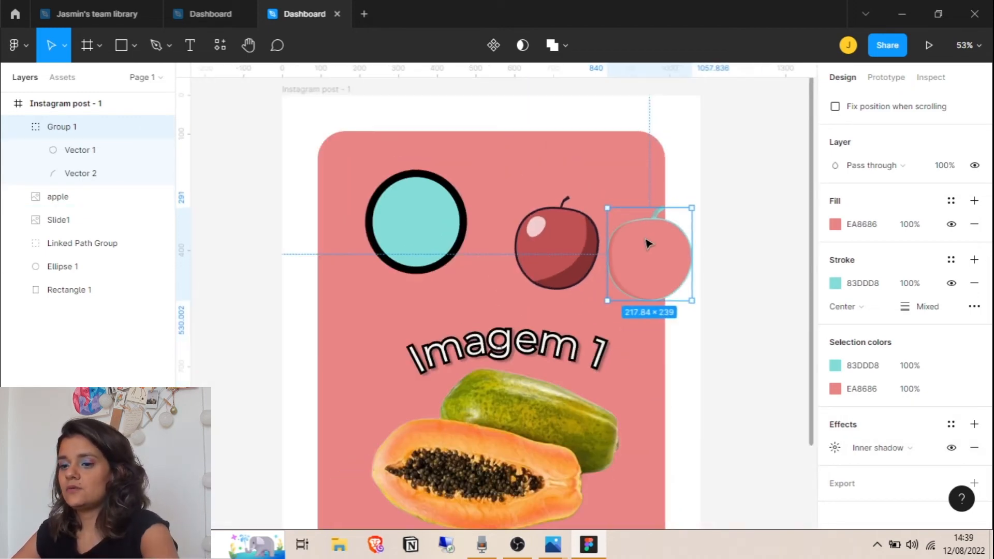
Remove the glossy red apple image, then begin a highlight curve with the Pen tool
click(571, 281)
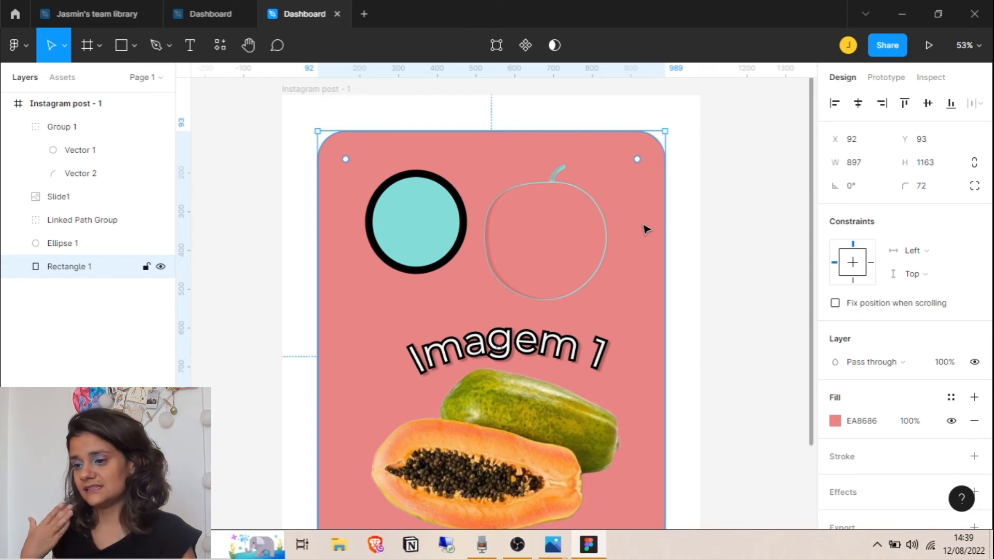
click(692, 204)
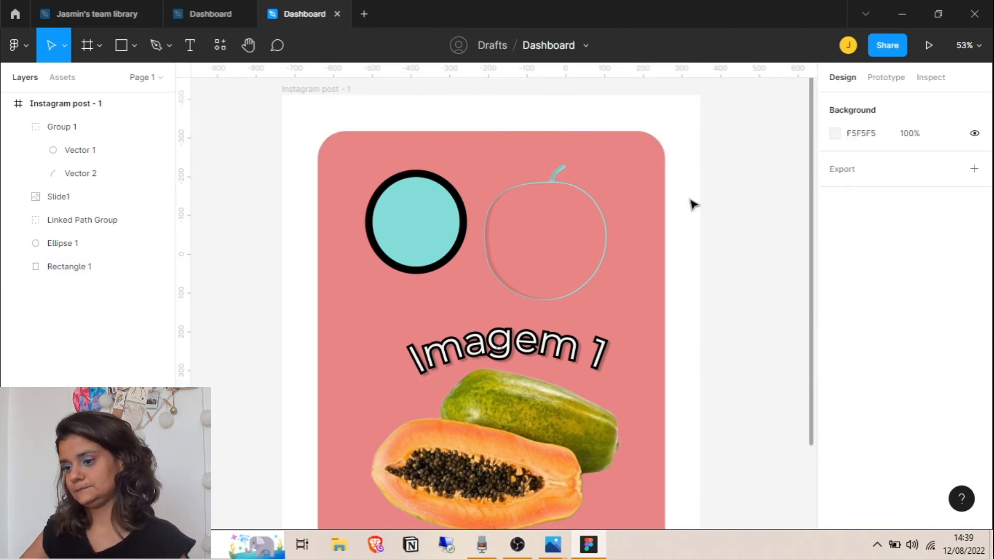
scroll(692, 204, down, 1)
click(155, 43)
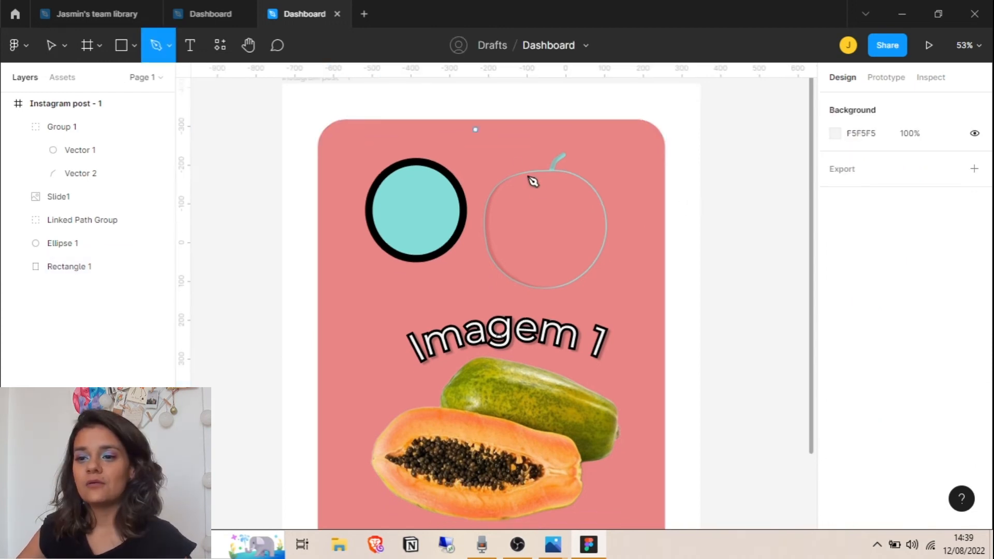
click(571, 187)
Bend the highlight line into a curve inside the apple's upper right and finish the path
drag(589, 233, 582, 271)
key(Escape)
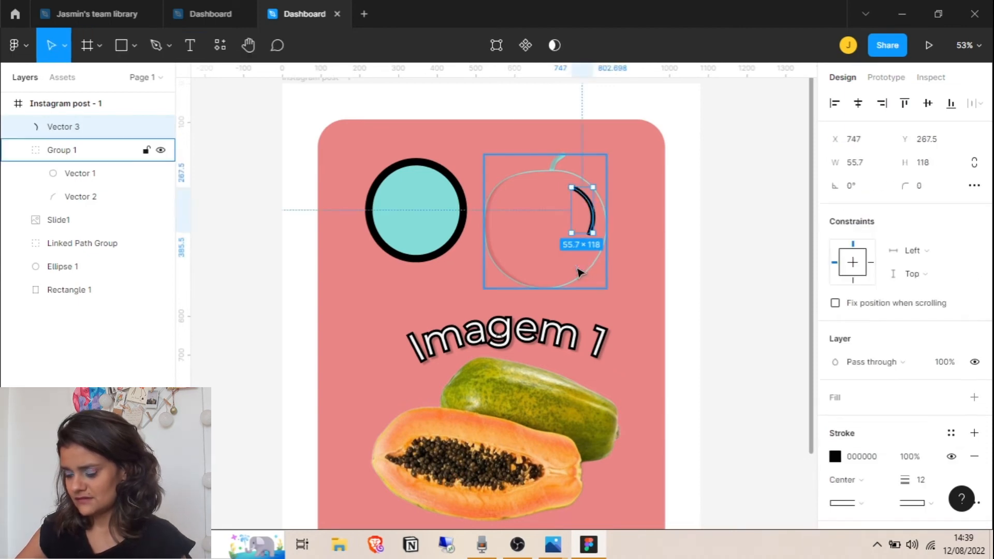
scroll(901, 362, down, 3)
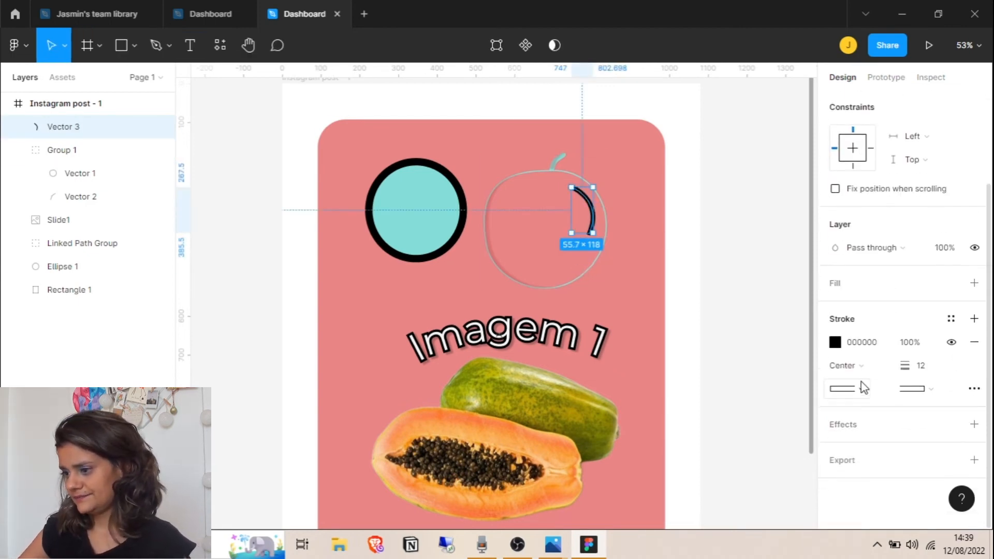
Give the highlight stroke round end caps and pale pink EFDEDE colour, then add an effect
click(860, 389)
click(883, 372)
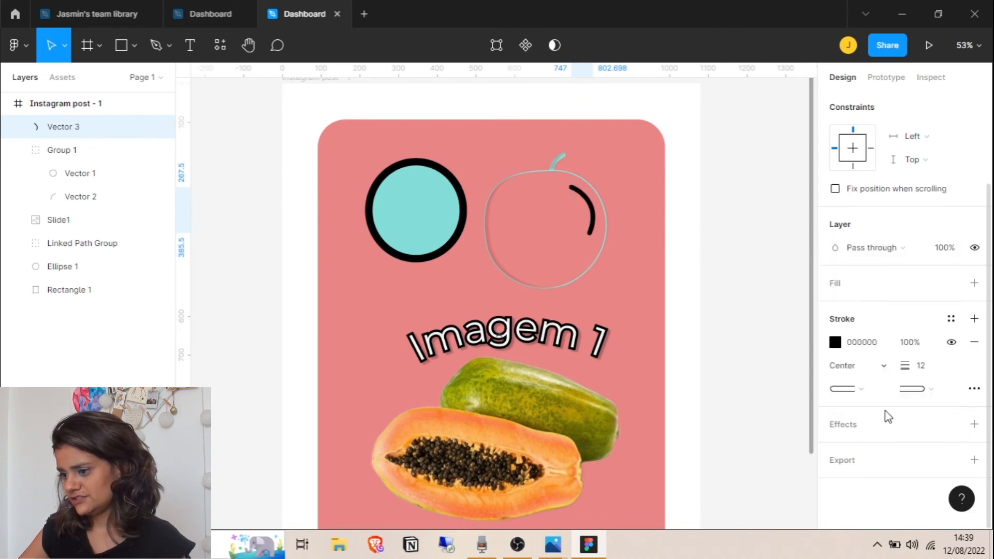
click(951, 318)
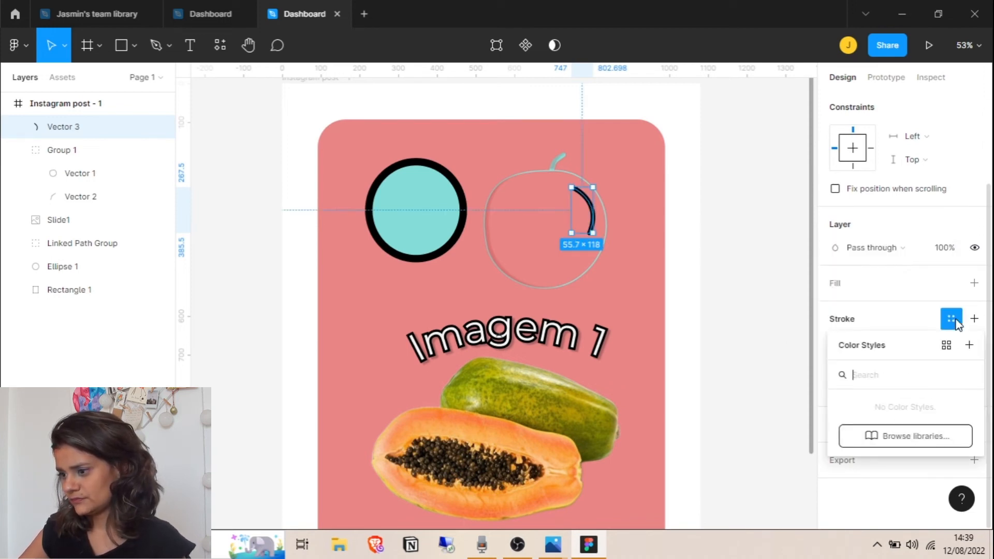
click(945, 317)
click(835, 343)
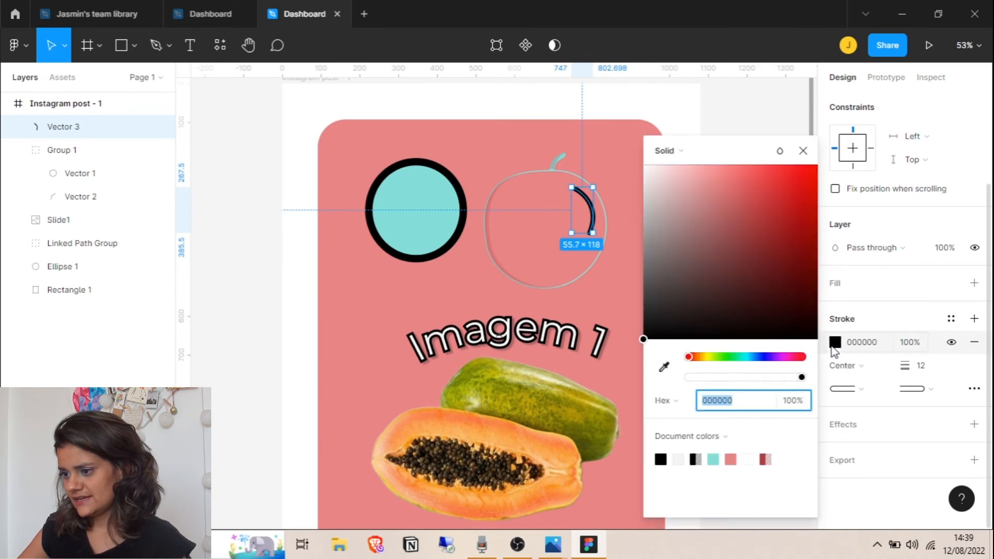
mouse_move(644, 341)
mouse_down()
mouse_move(663, 228)
mouse_move(682, 196)
mouse_move(661, 192)
mouse_move(666, 179)
mouse_move(644, 168)
mouse_move(657, 179)
mouse_up()
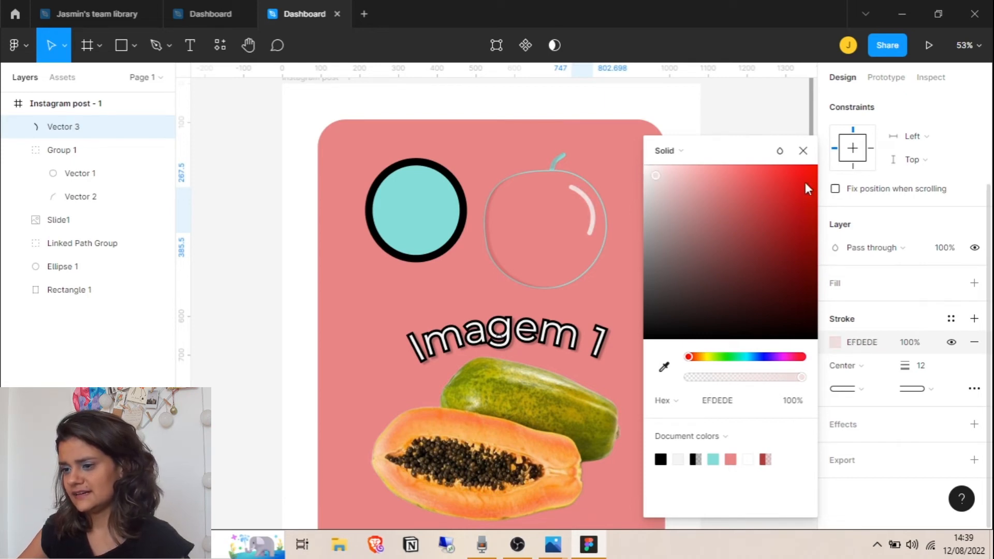
click(804, 151)
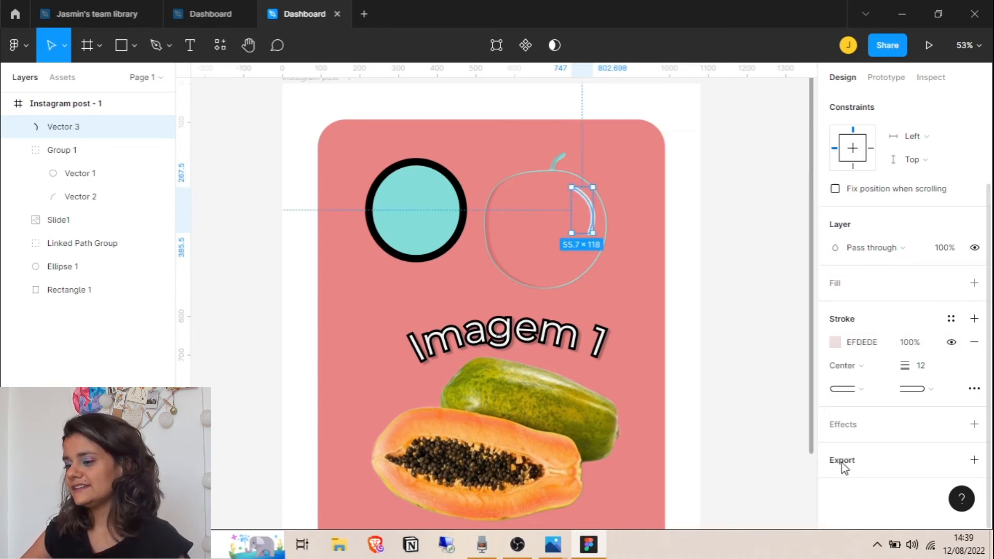
click(839, 429)
click(880, 464)
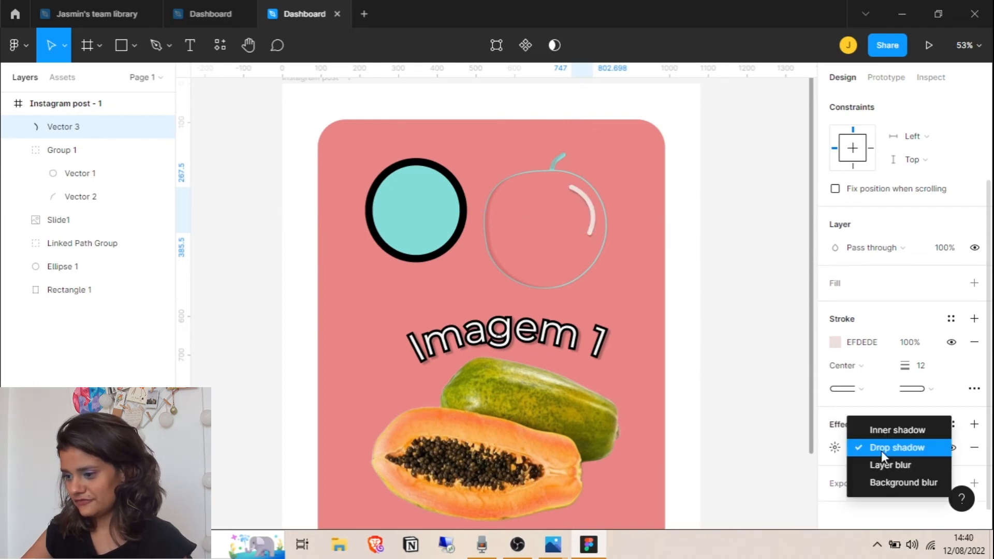
Change the highlight's effect to Layer blur and raise its blur amount
click(889, 464)
click(834, 447)
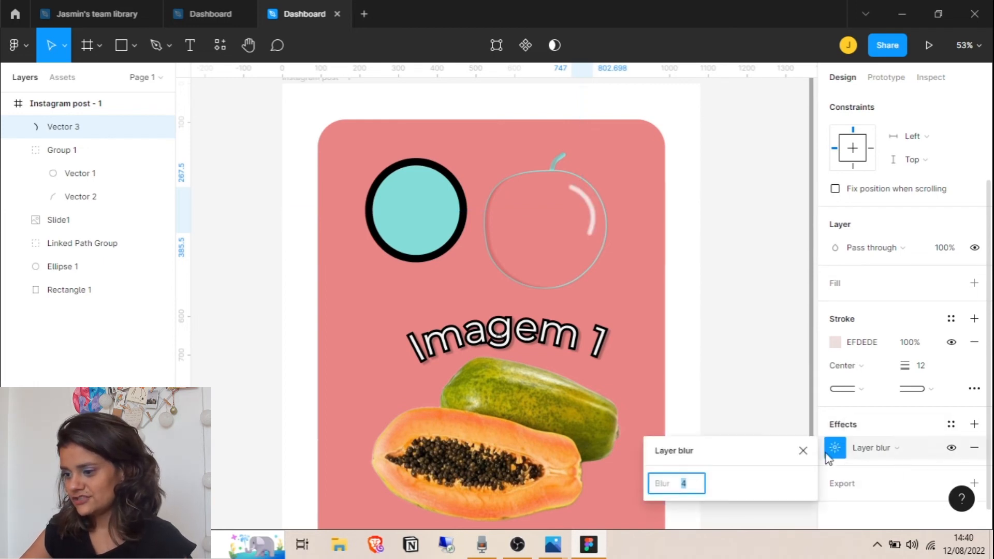
mouse_move(663, 483)
mouse_down()
mouse_move(736, 484)
mouse_move(473, 485)
mouse_up()
mouse_move(656, 481)
mouse_down()
mouse_move(666, 484)
mouse_move(629, 482)
mouse_move(663, 483)
mouse_up()
click(803, 450)
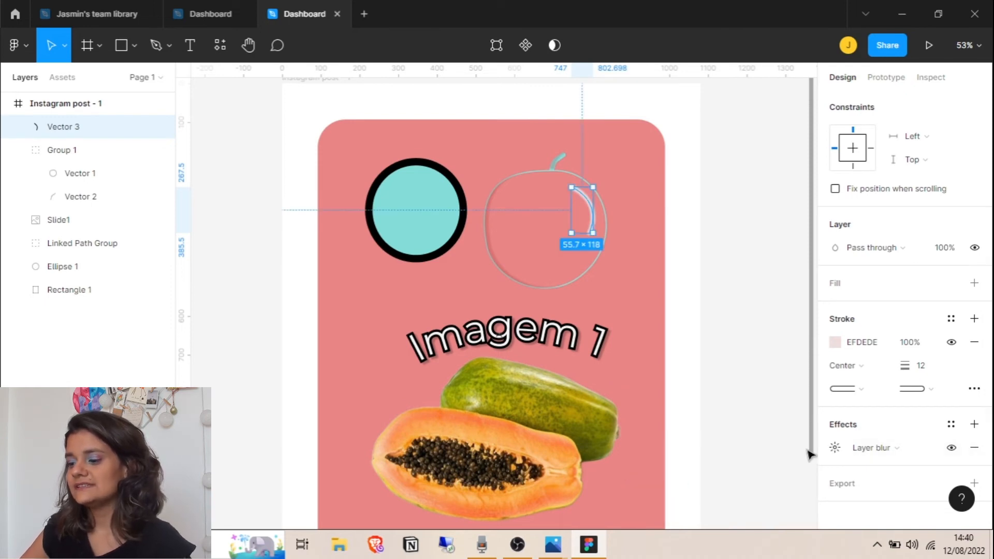
click(771, 410)
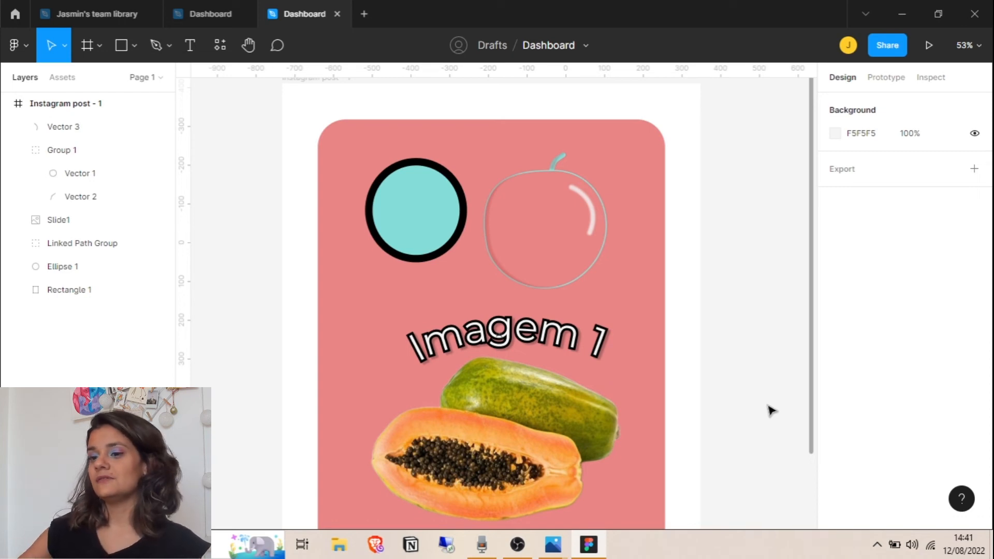
Select the teal circle and its fill opacity value
scroll(771, 410, up, 1)
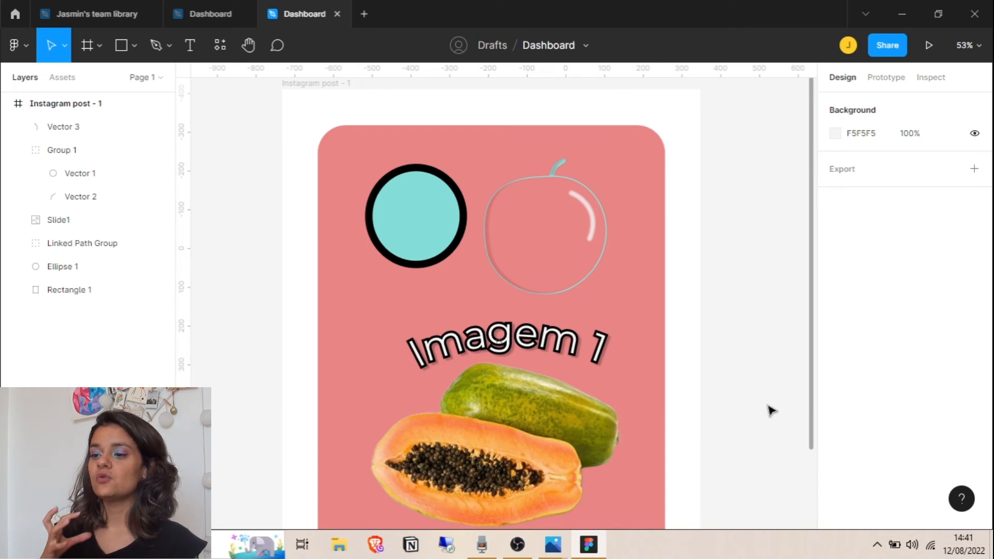
click(444, 237)
click(914, 309)
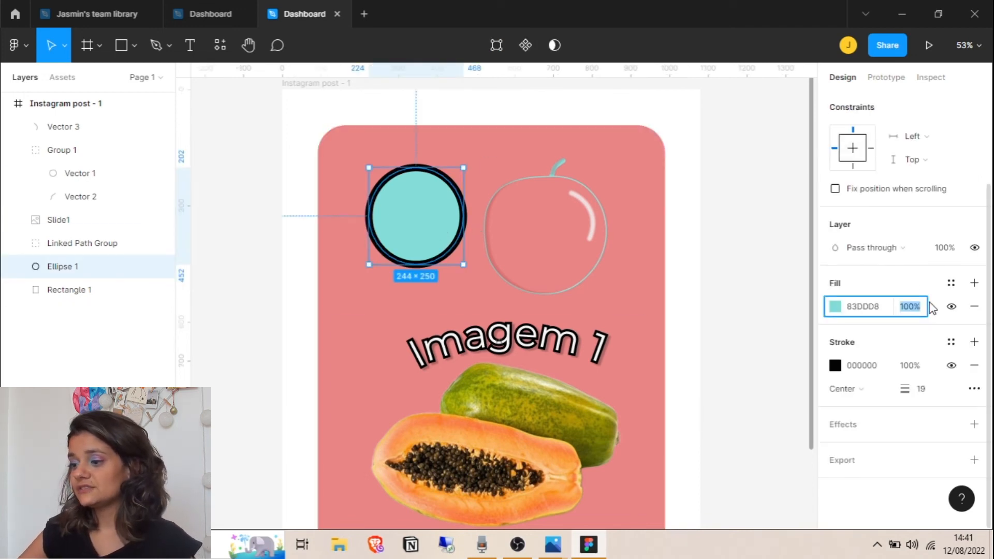
Rename the 'Instagram post - 1' frame to Frame1 in the Layers panel
double_click(495, 331)
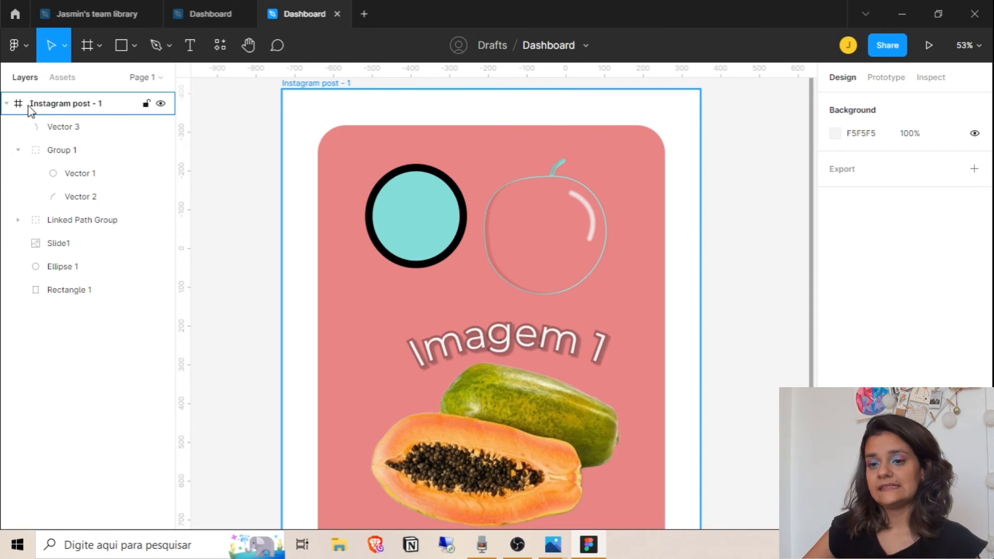
double_click(93, 106)
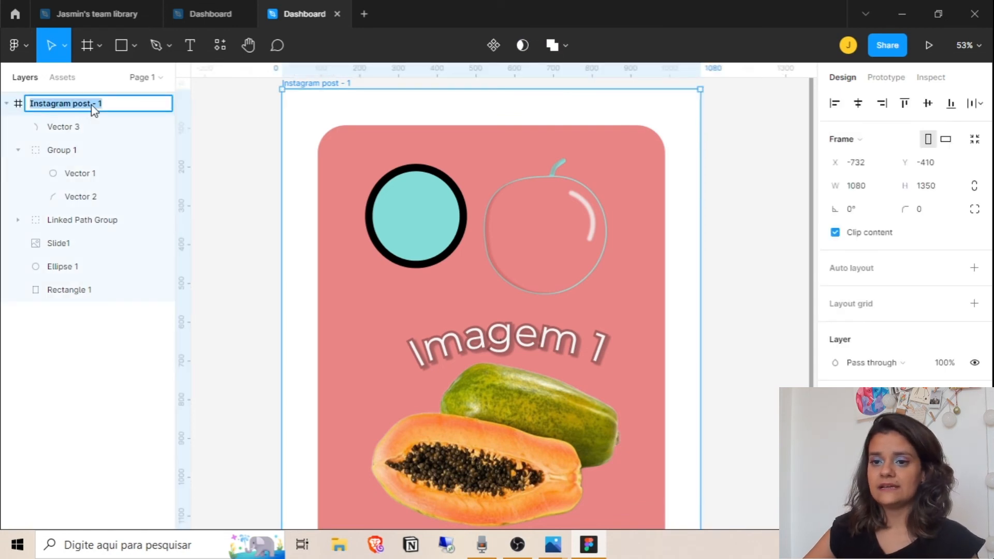
text(Frame1)
key(Return)
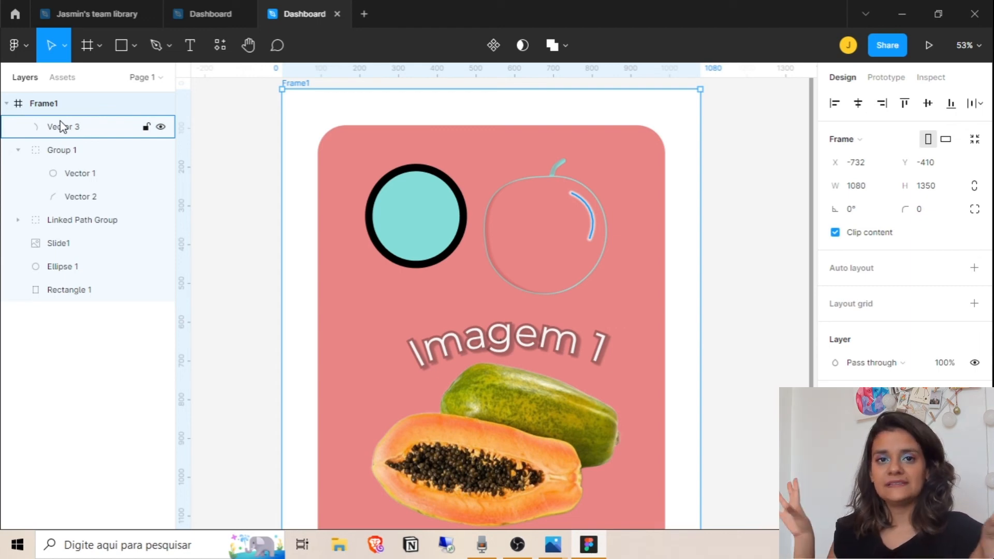
drag(61, 126, 79, 91)
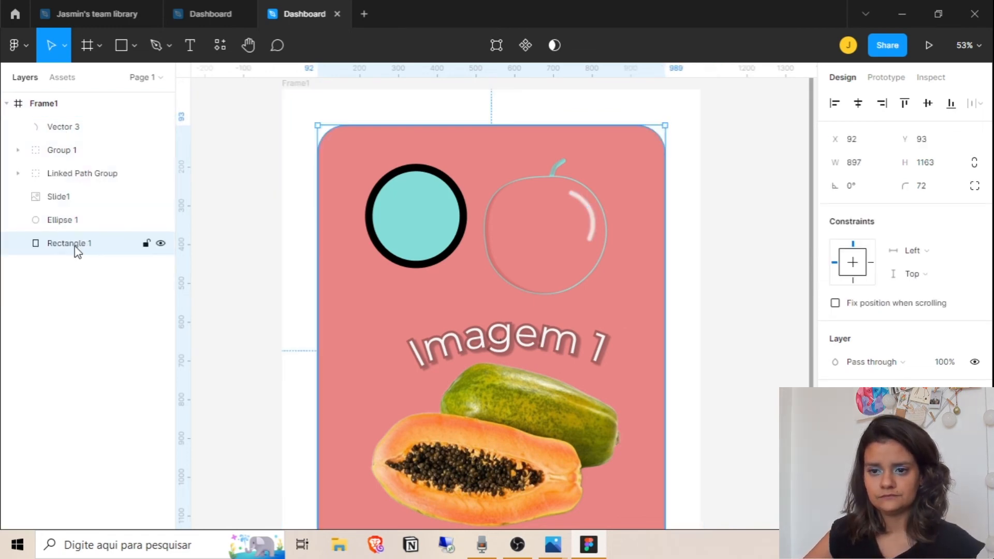
drag(75, 245, 11, 350)
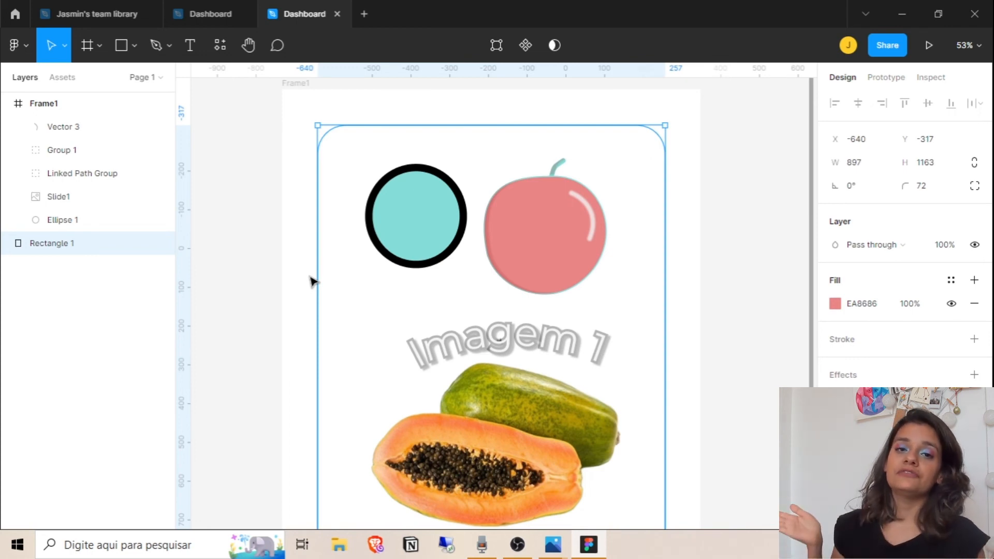
mouse_move(67, 245)
mouse_down()
mouse_move(66, 224)
mouse_move(71, 233)
mouse_up()
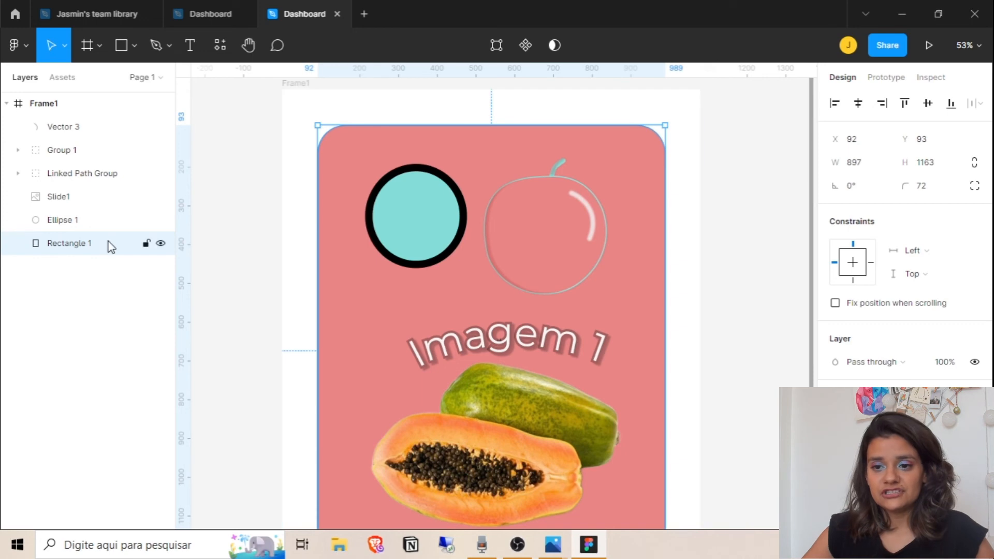
drag(85, 250, 91, 112)
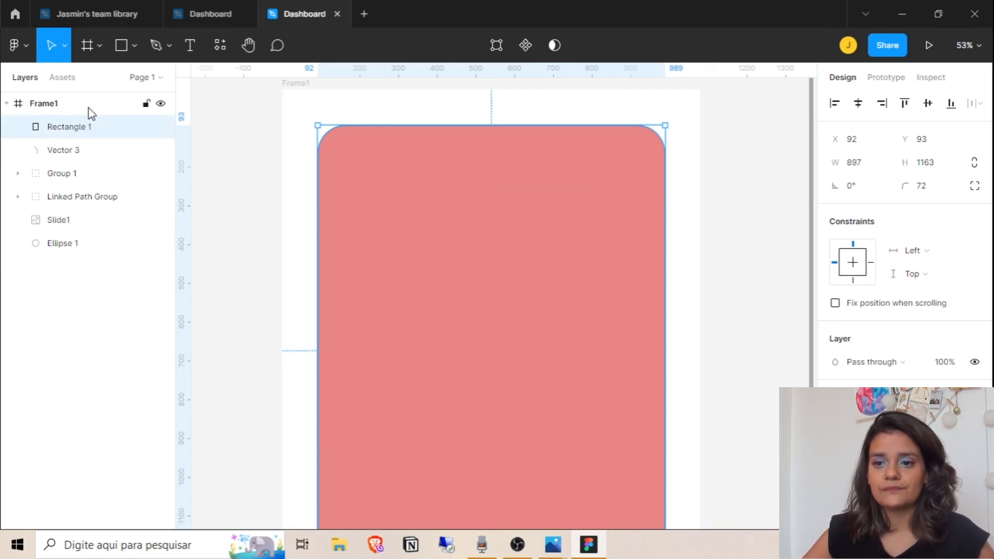
key(ctrl+z)
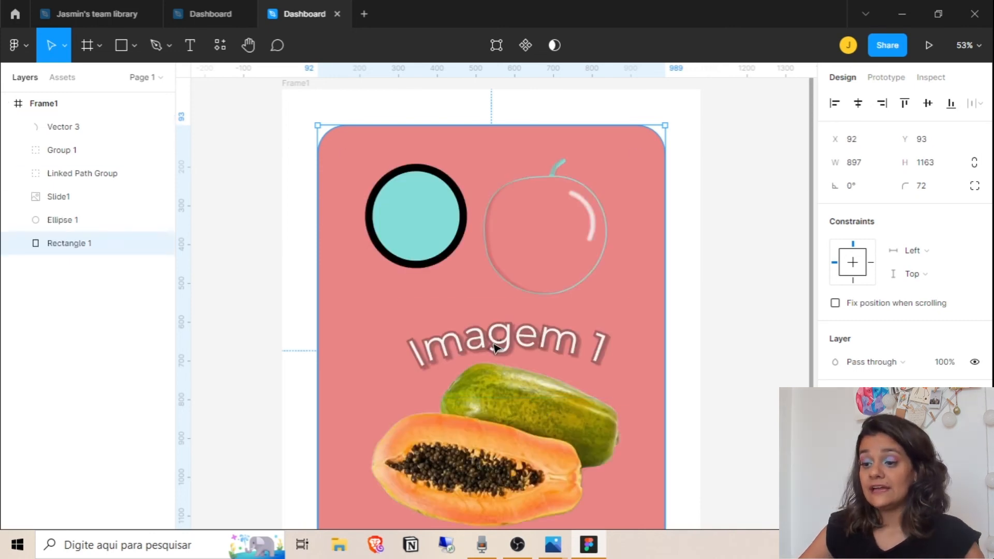
click(500, 344)
drag(535, 344, 525, 441)
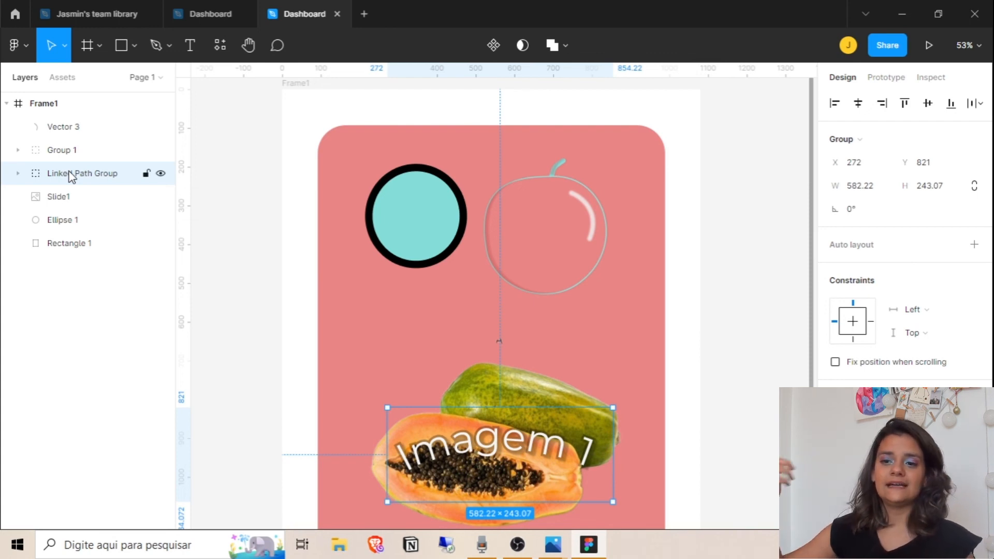
Put the curved Imagem 1 text layer above the papaya and move it up above the papaya
drag(71, 176, 67, 203)
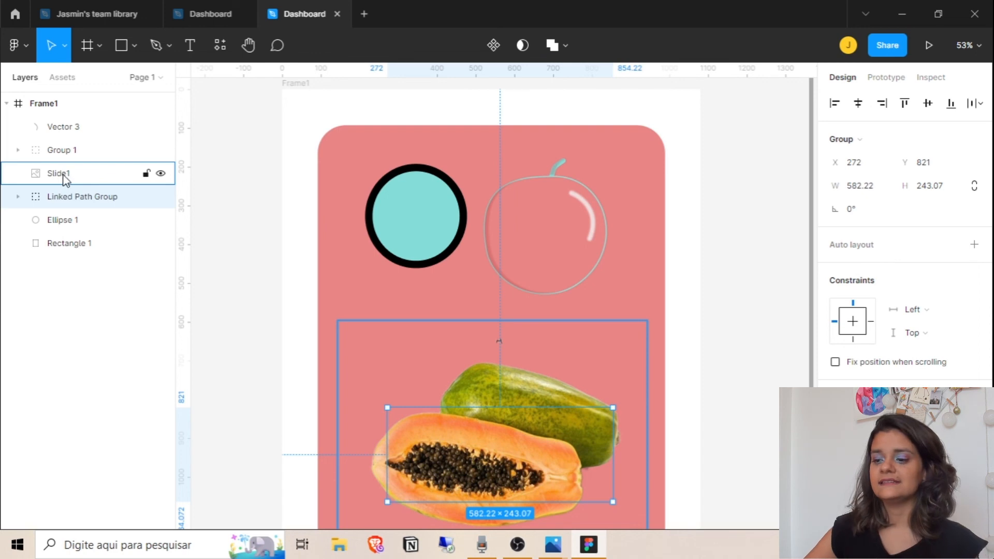
drag(75, 207, 82, 169)
click(248, 202)
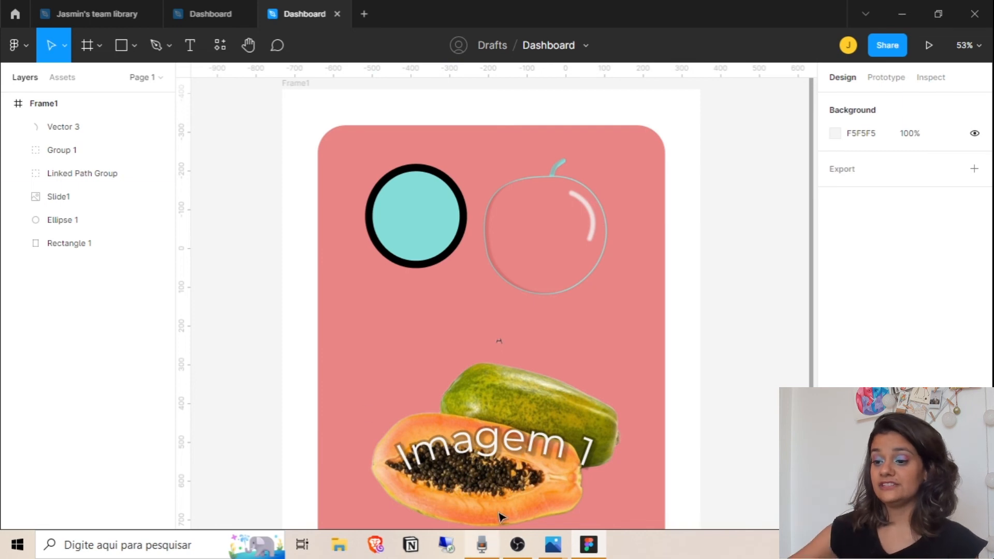
click(543, 459)
drag(547, 456, 549, 346)
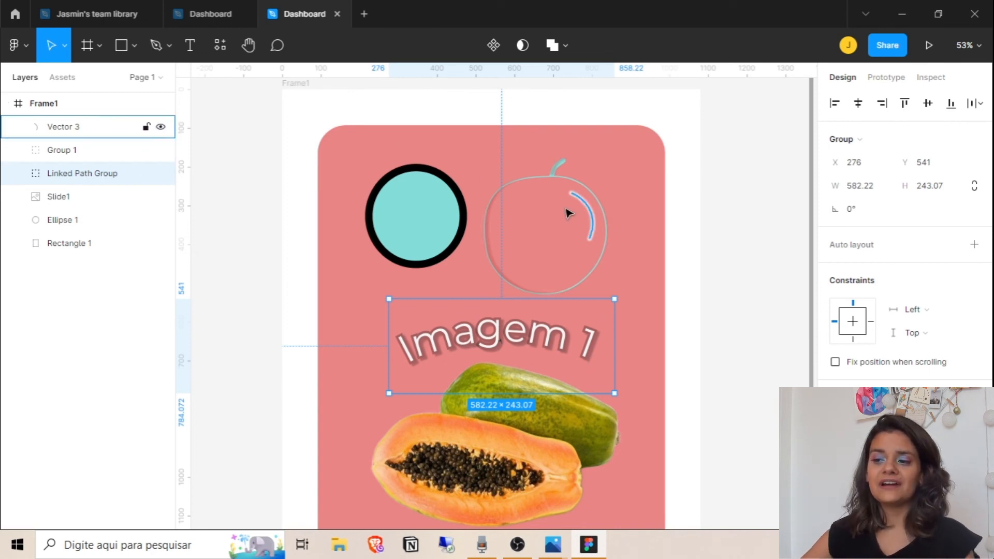
Move the highlight stroke Vector 3 into Group 1 with the apple outline and stem
click(161, 151)
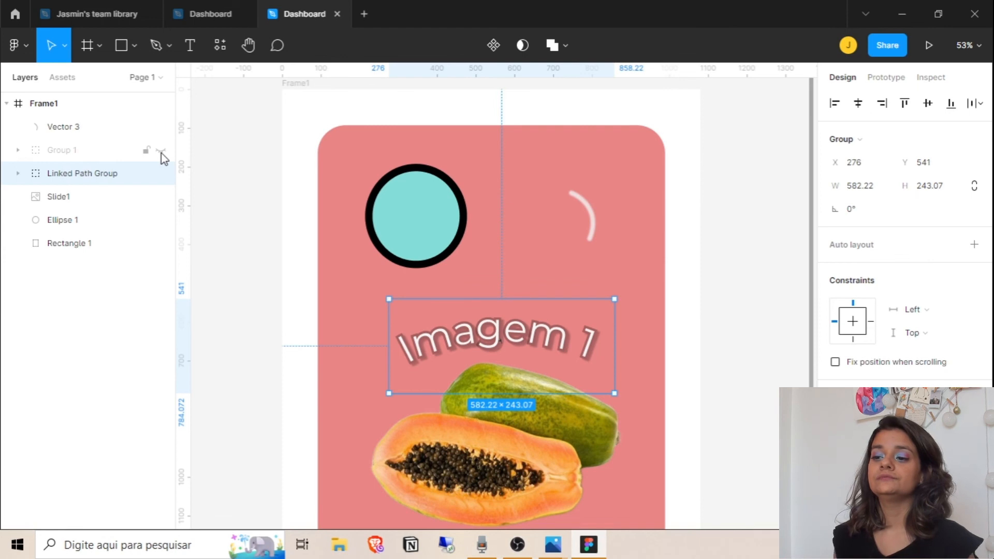
drag(66, 129, 75, 151)
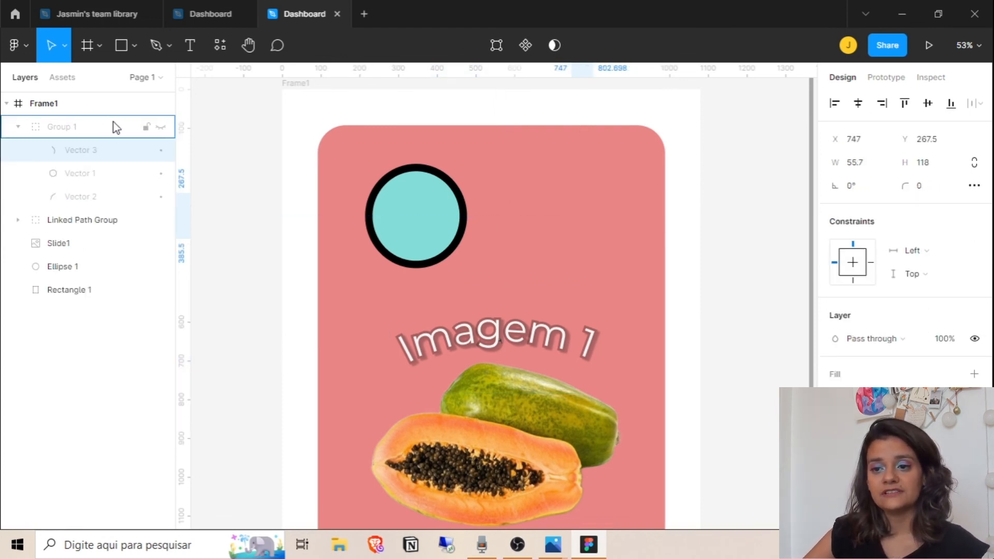
click(162, 128)
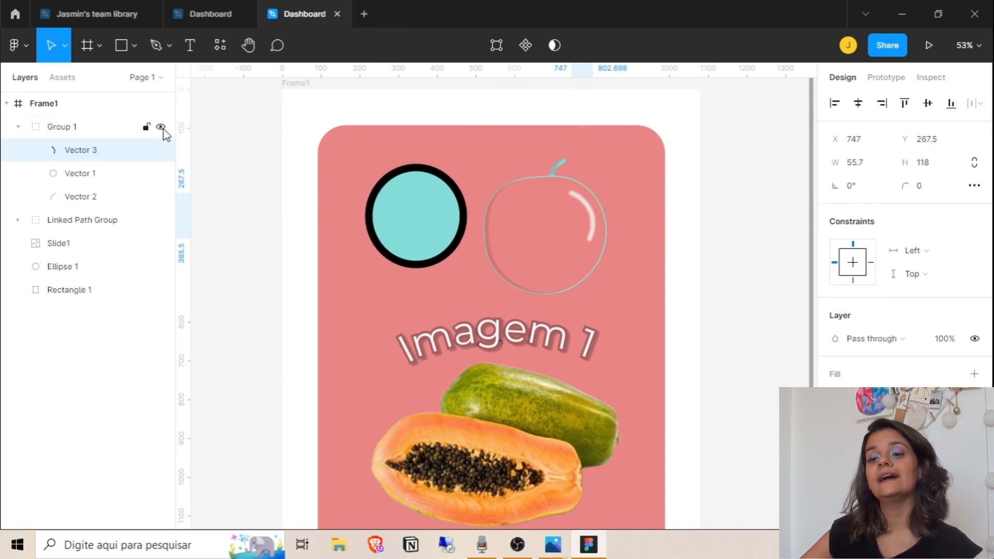
click(19, 126)
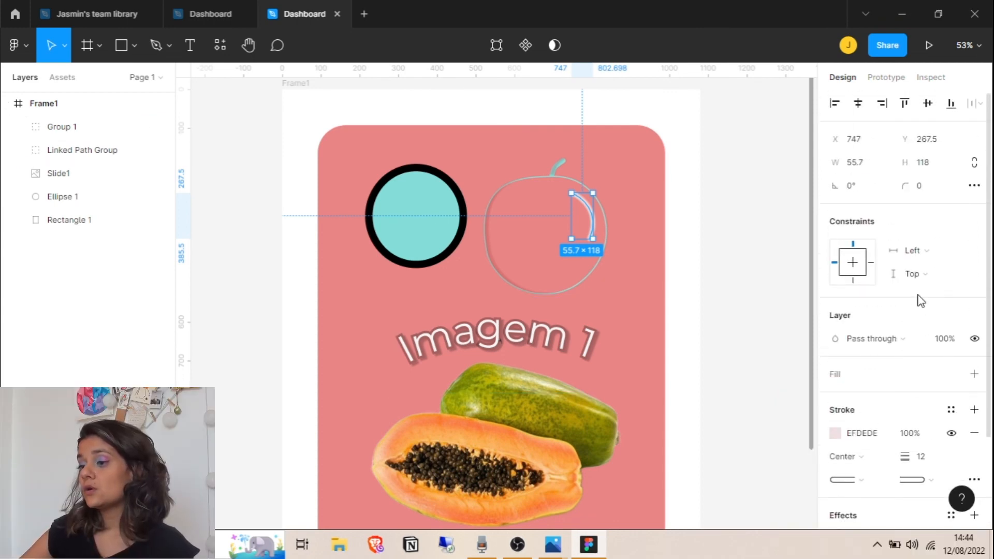
scroll(921, 300, down, 2)
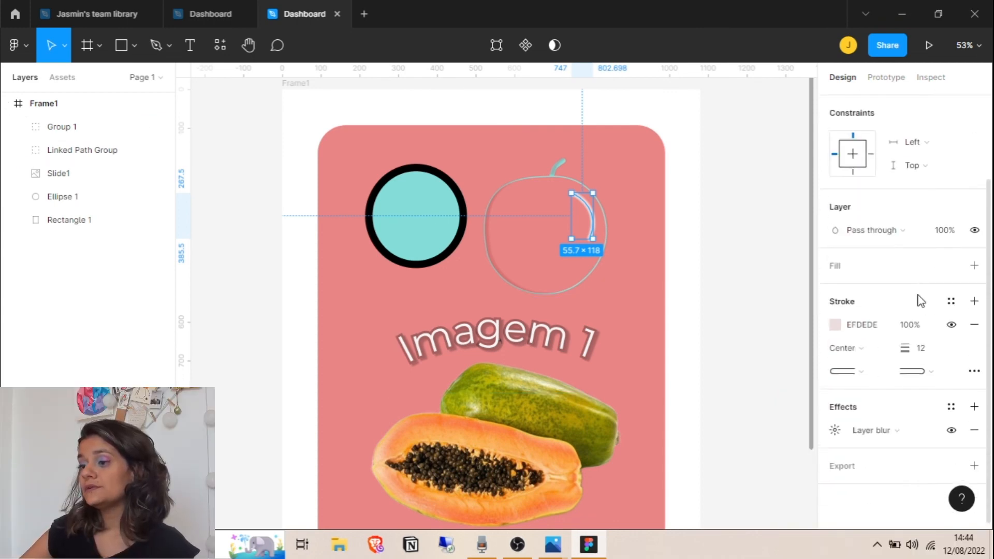
click(770, 231)
click(89, 103)
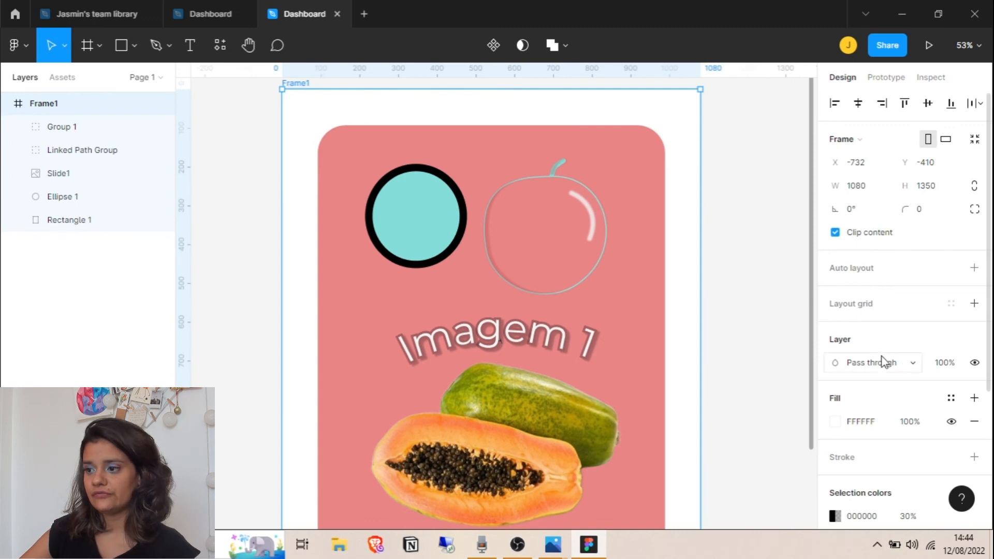
Add a 1x PNG export setting to Frame1 and export it
scroll(902, 352, down, 3)
click(832, 461)
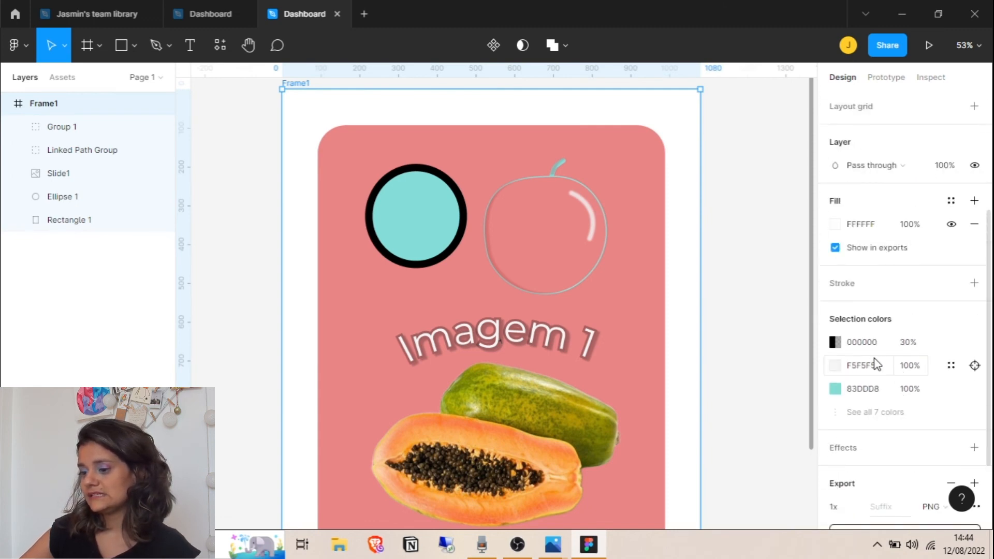
scroll(876, 362, down, 2)
click(926, 402)
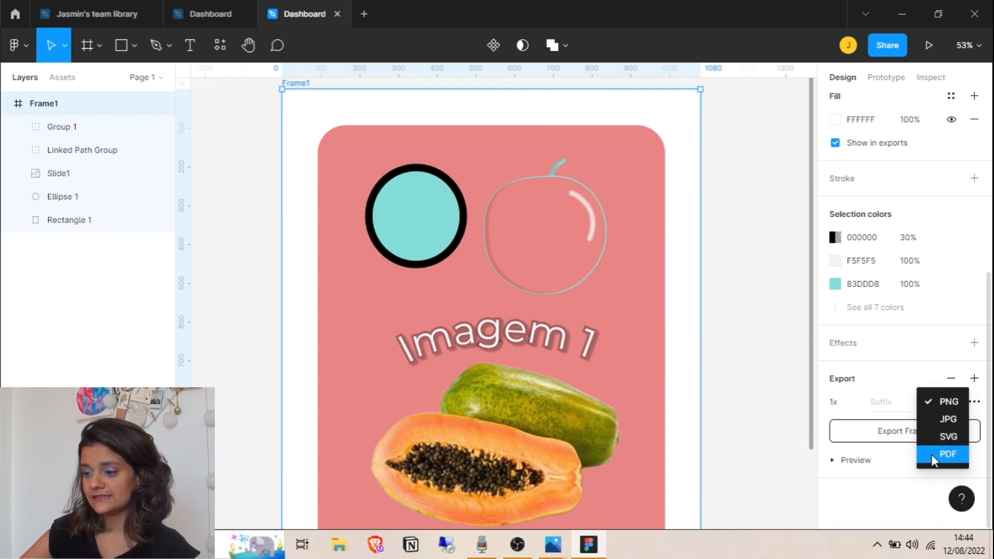
click(937, 403)
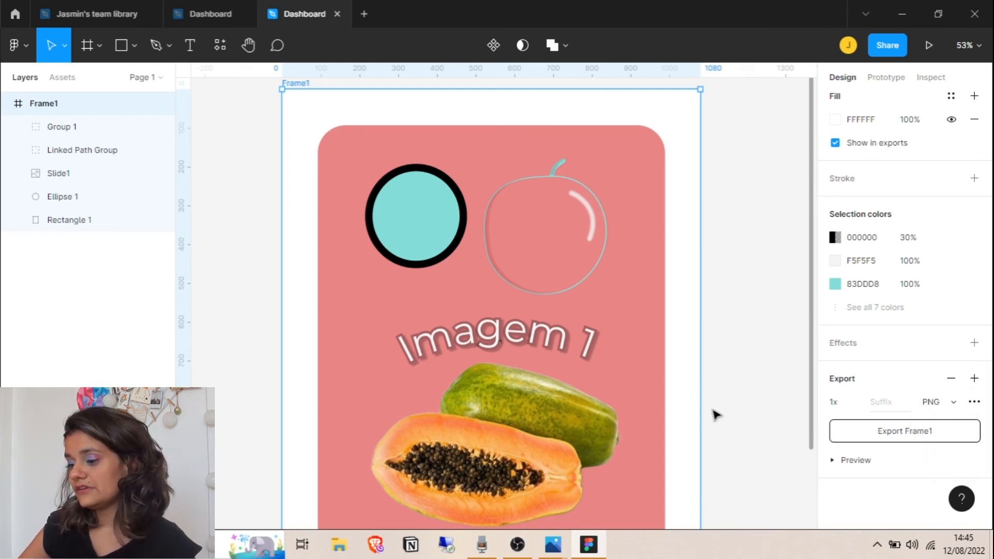
click(911, 442)
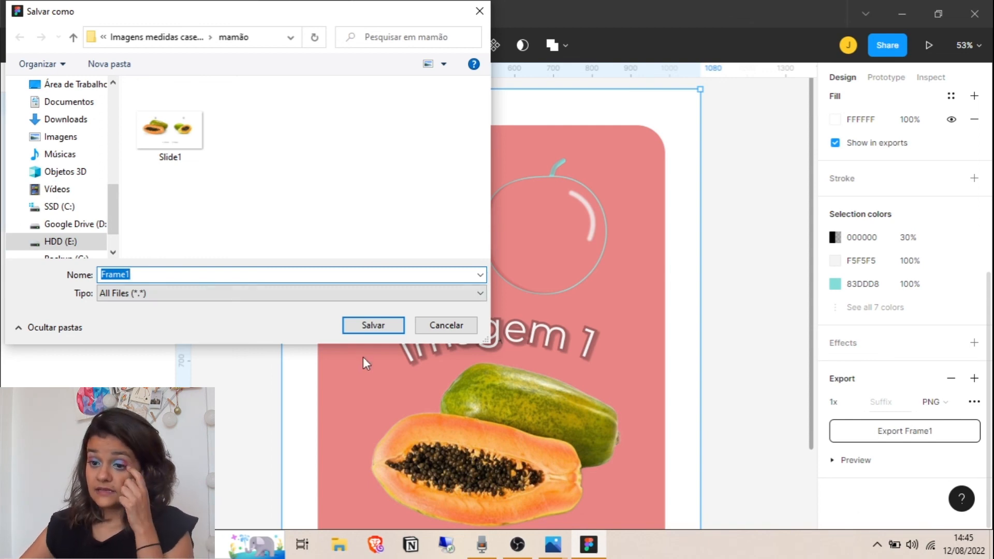
Save the exported PNG as Nome, then minimize the windows to reveal the desktop
text(Nome)
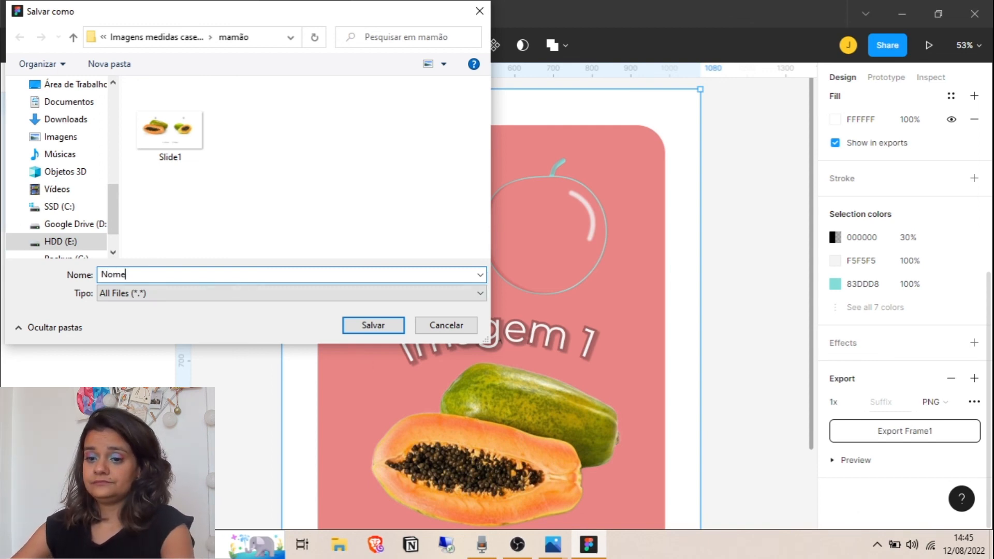
click(384, 330)
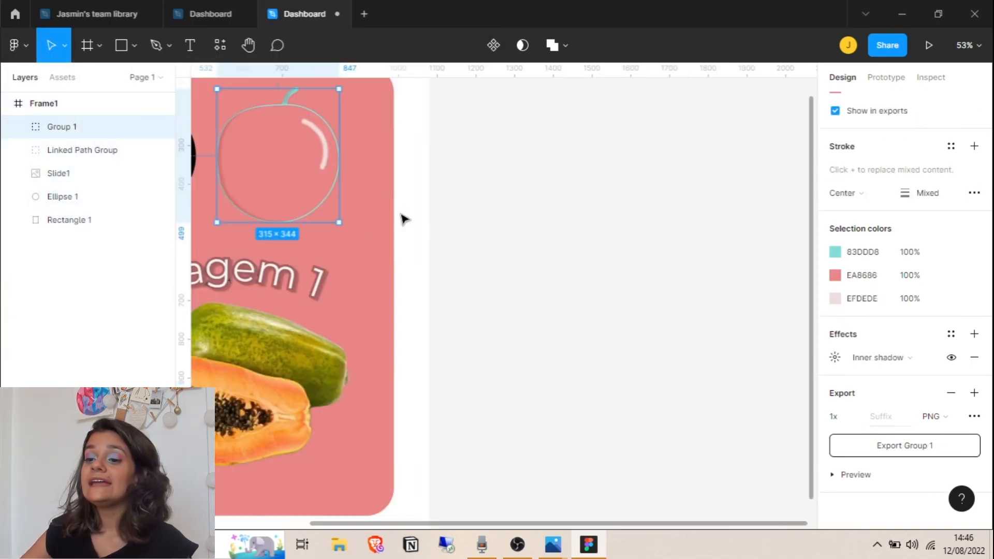
drag(451, 233, 707, 297)
mouse_move(544, 231)
mouse_down()
mouse_move(578, 243)
mouse_move(541, 228)
mouse_move(561, 231)
mouse_up()
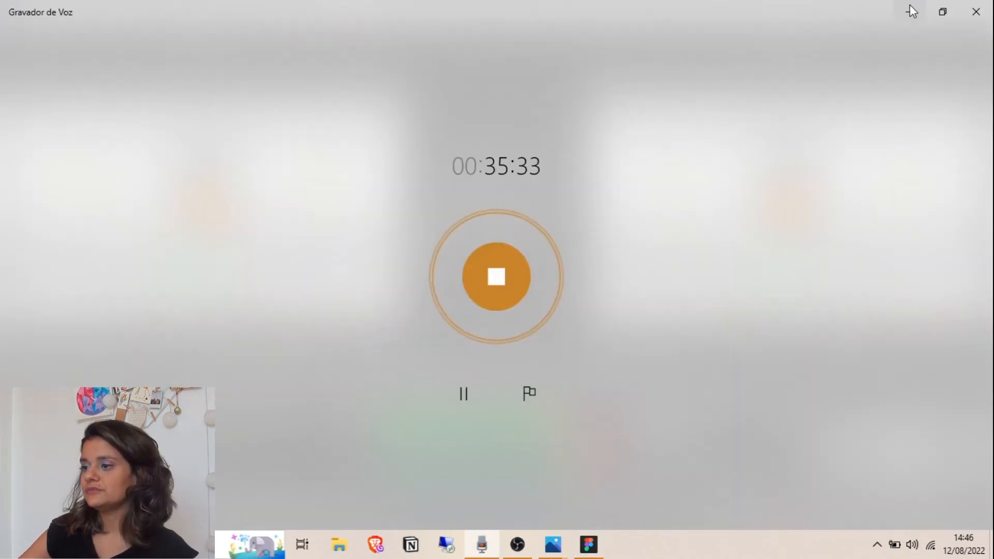
click(909, 5)
click(912, 8)
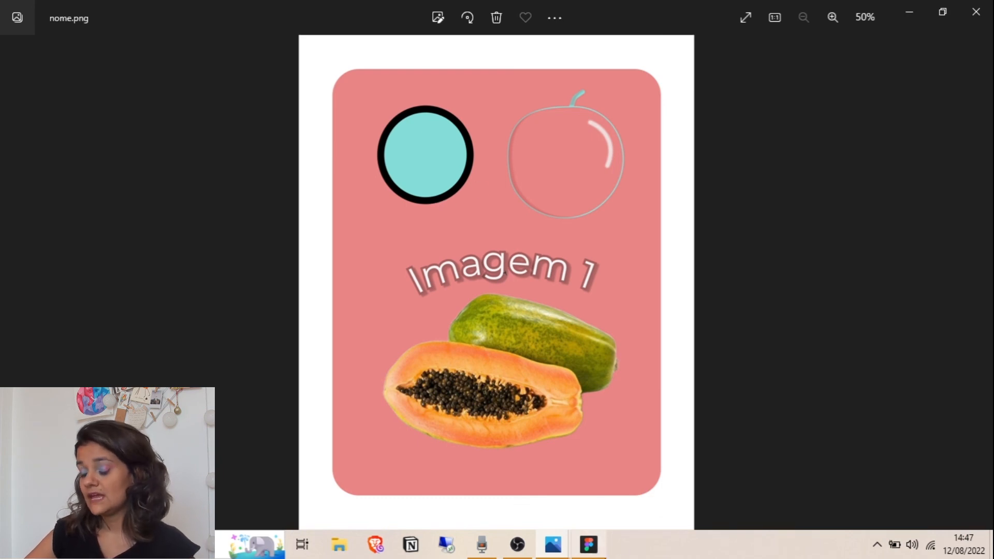
Go back to Figma from the Photos preview of nome.png
click(589, 544)
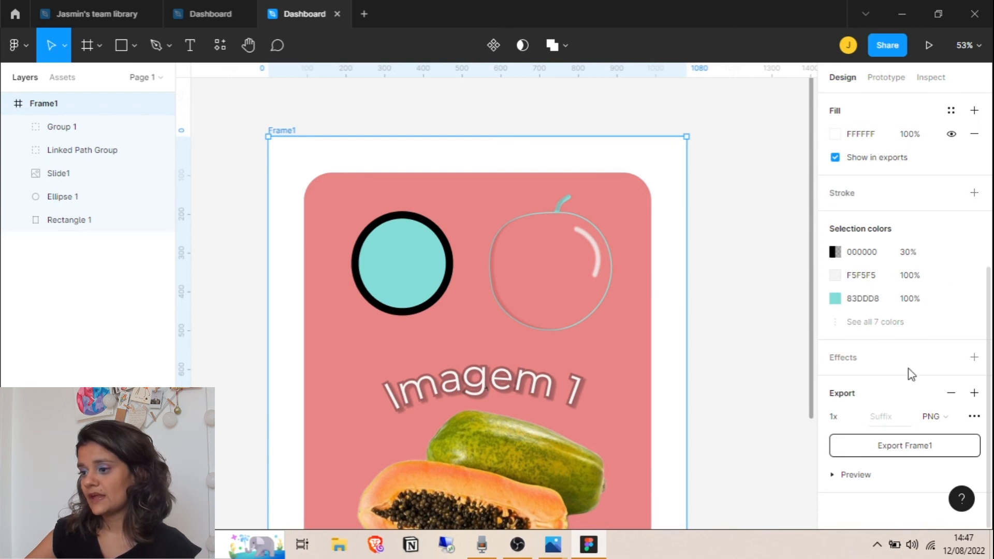
scroll(903, 394, up, 5)
Delete Frame1's white FFFFFF fill, export it as Transp, and open Transp from the desktop
scroll(898, 425, down, 3)
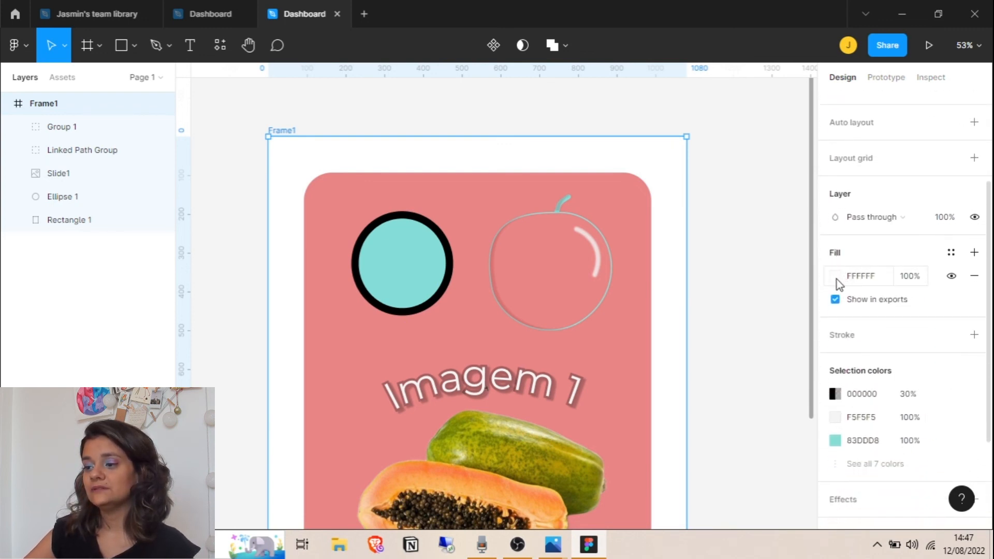
click(972, 281)
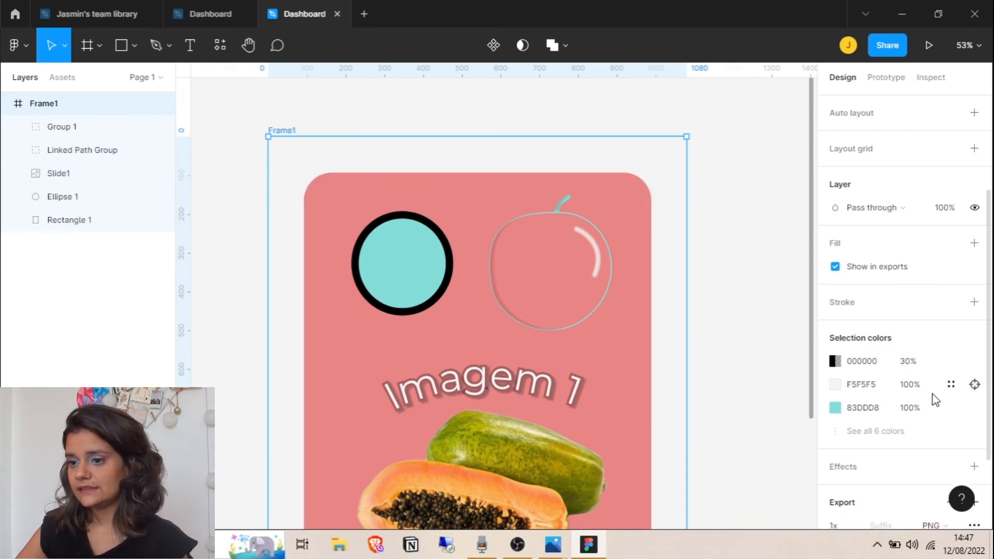
scroll(931, 396, down, 3)
click(930, 457)
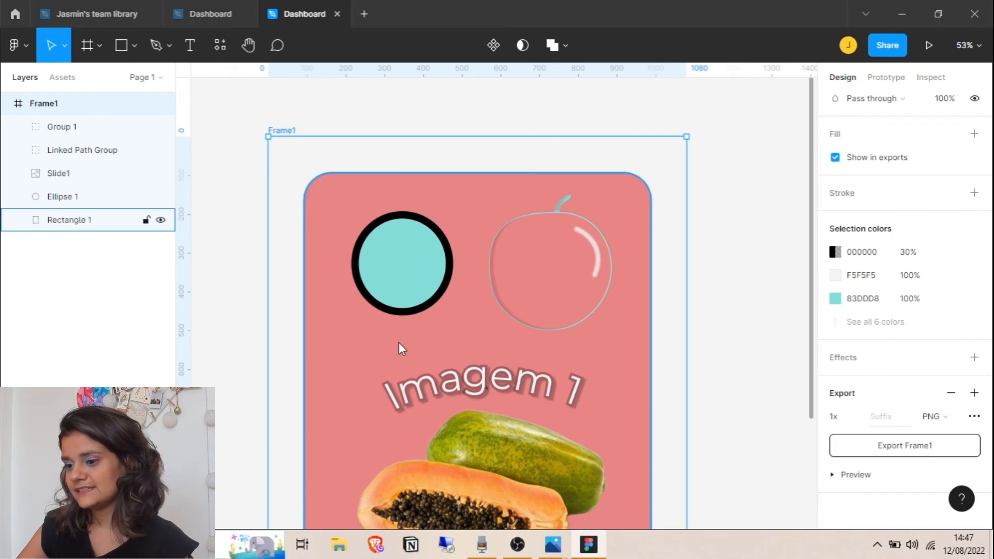
text(Transp)
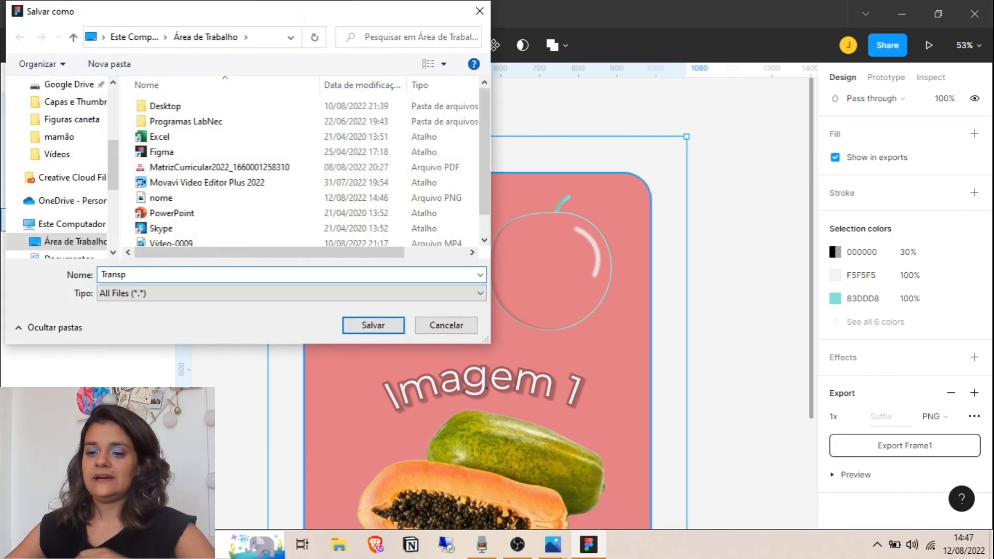
key(Return)
click(904, 12)
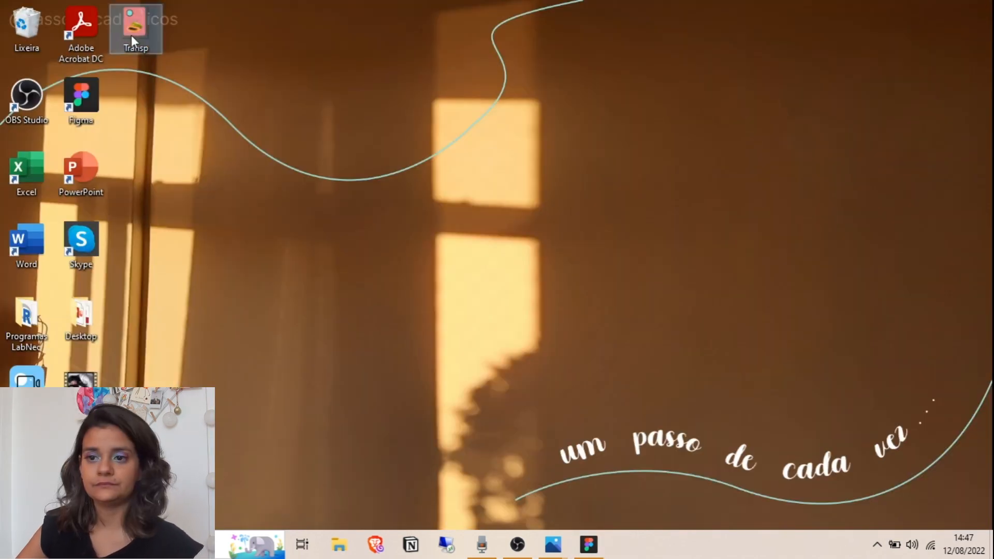
double_click(132, 36)
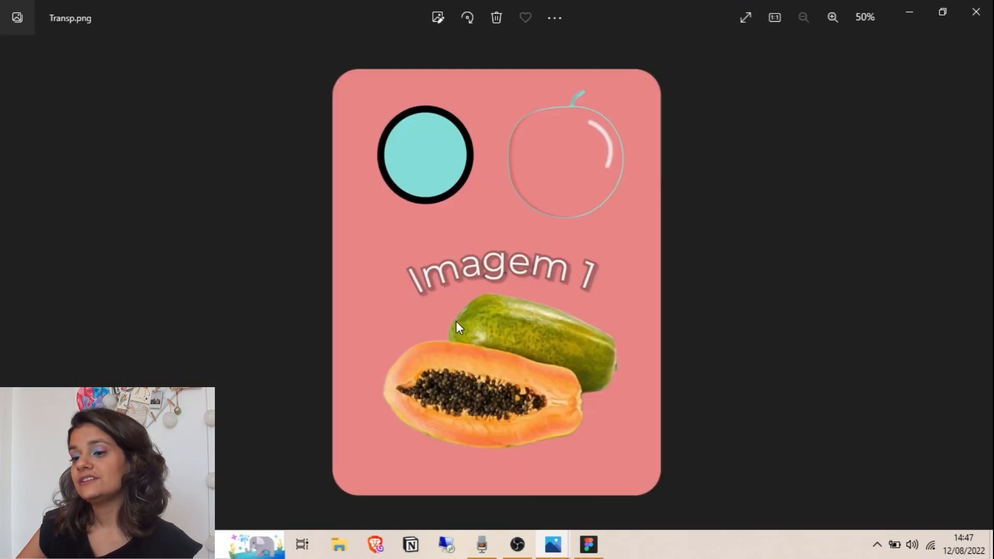